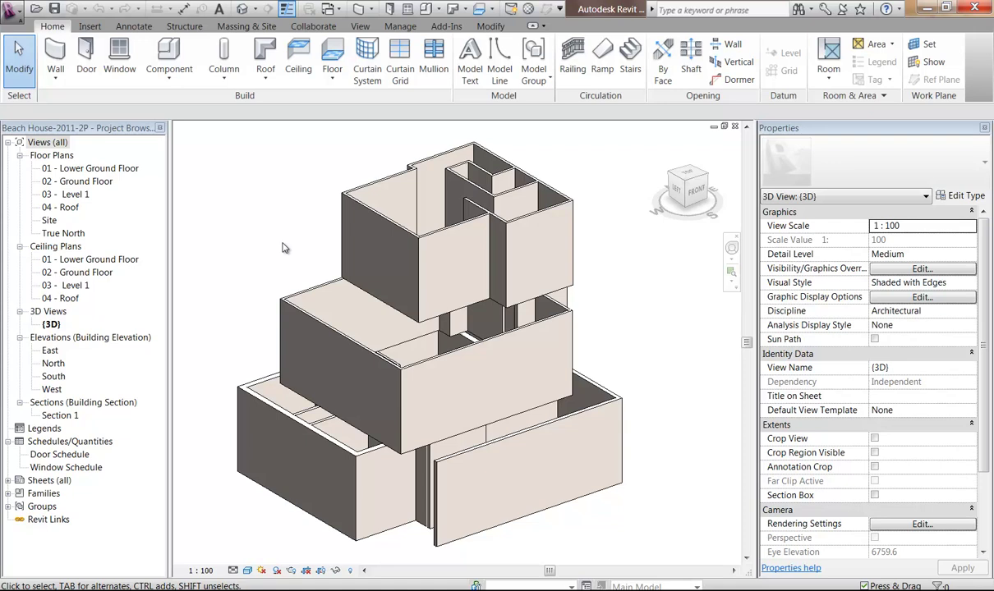
middle_click_drag(279, 267, 498, 331, "shift")
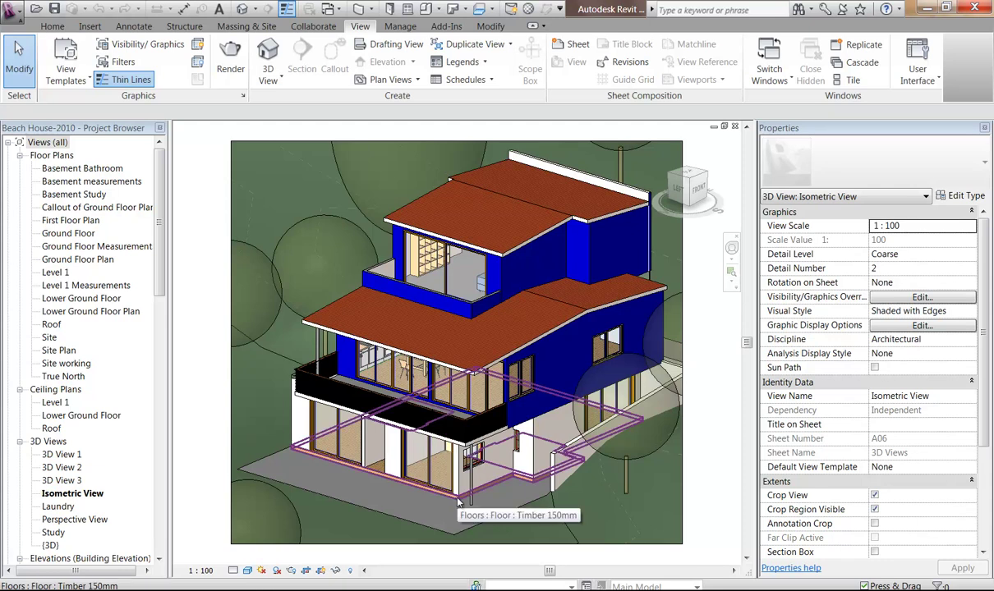
Select the lower ground timber floor in the isometric view and check its type and level properties.
left_click(480, 486)
middle_click_drag(481, 486, 425, 476, "shift")
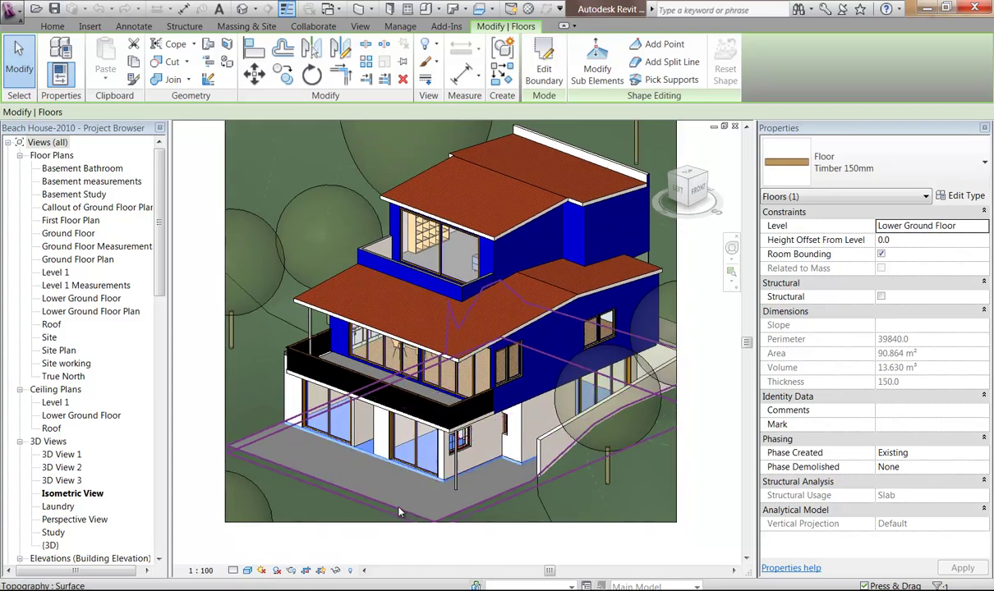
left_click(378, 480)
key("Escape")
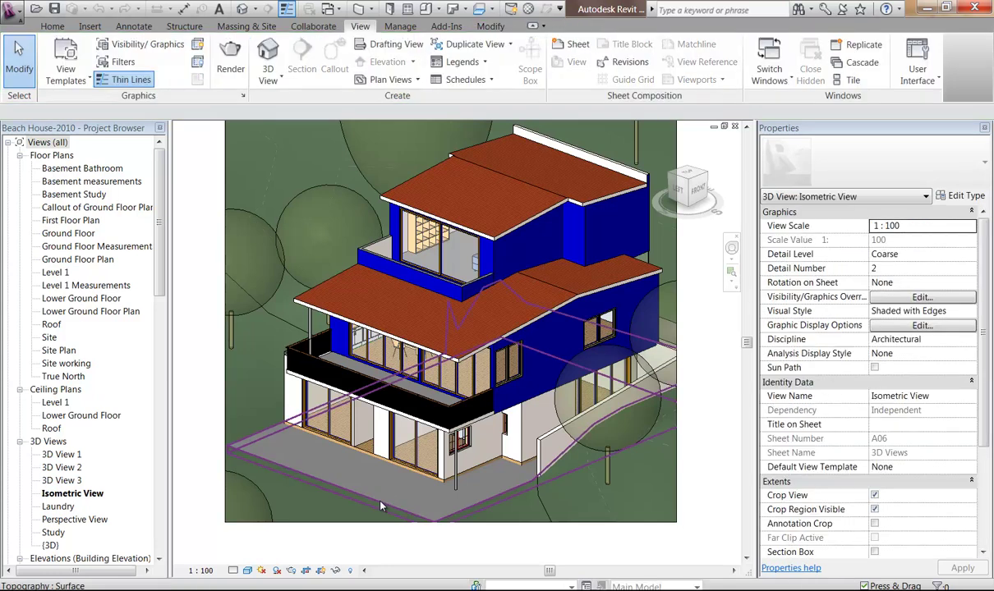
Select the building pad under the house and examine its properties and where it meets the timber floor.
left_click(381, 502)
key("Escape")
key("Tab")
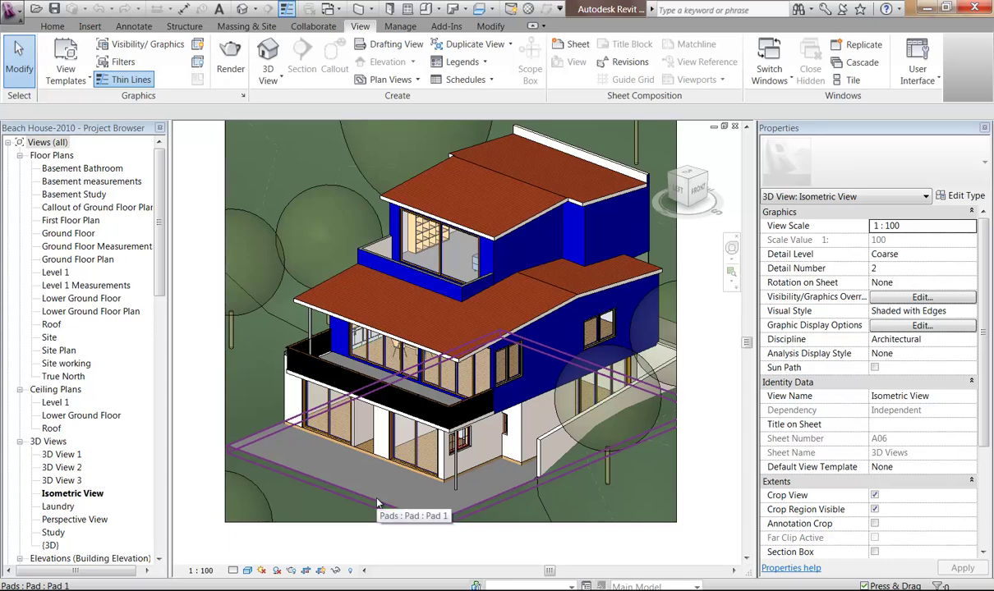
left_click(383, 472)
middle_click_drag(386, 475, 349, 454, "shift")
scroll(375, 445, "up", 5)
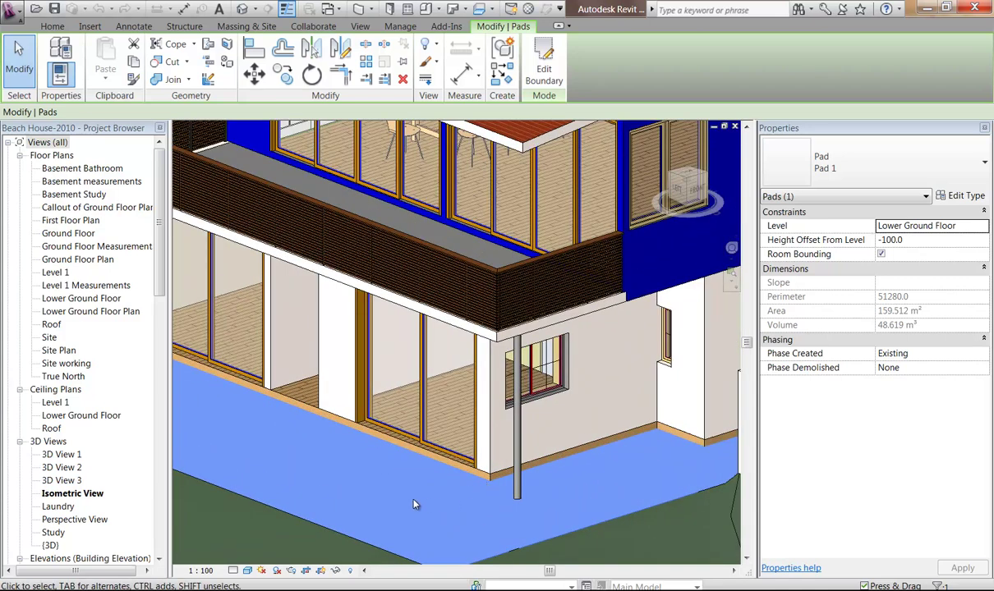
scroll(415, 504, "down", 5)
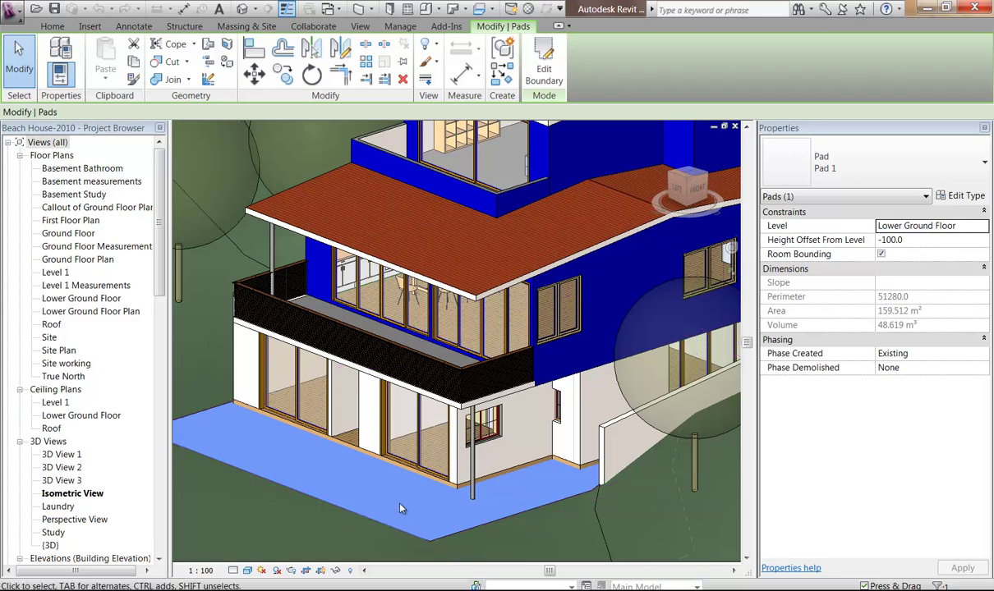
key("Escape")
scroll(401, 505, "down", 3)
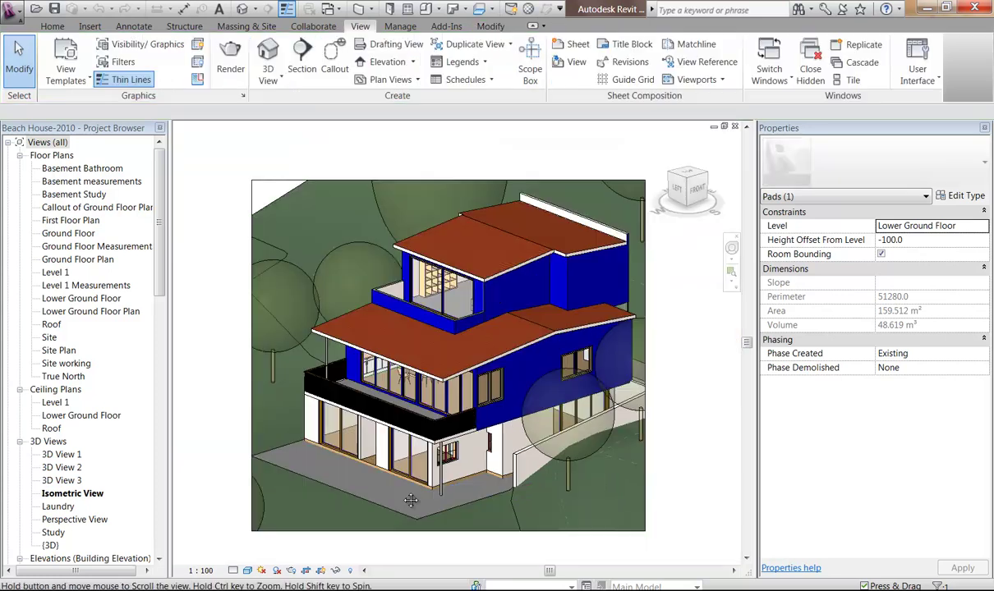
scroll(408, 498, "up", 1)
middle_click_drag(408, 499, 381, 500)
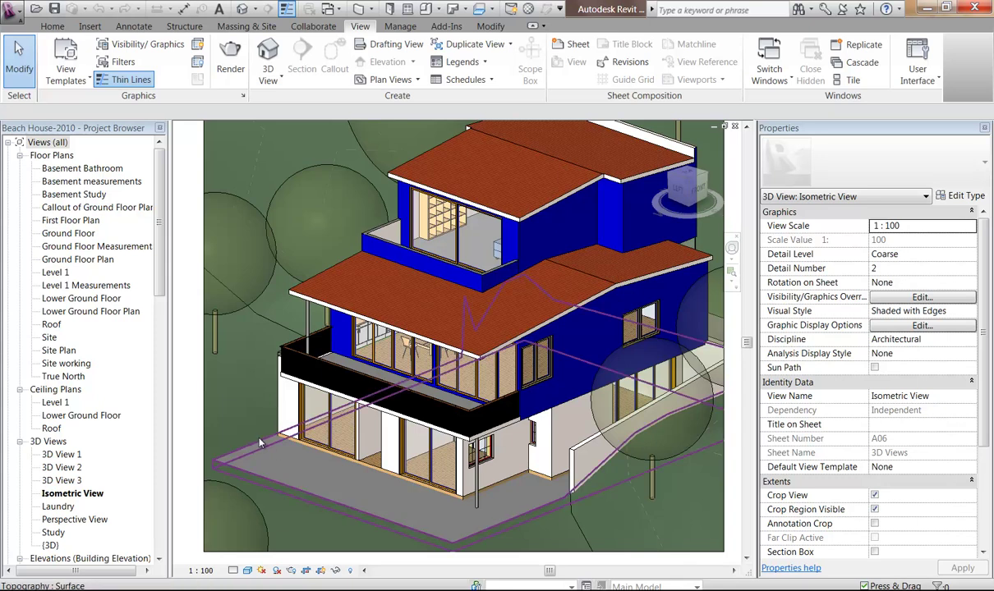
Compare the lower ground timber floor with the building pad by selecting each in turn.
left_click(320, 451)
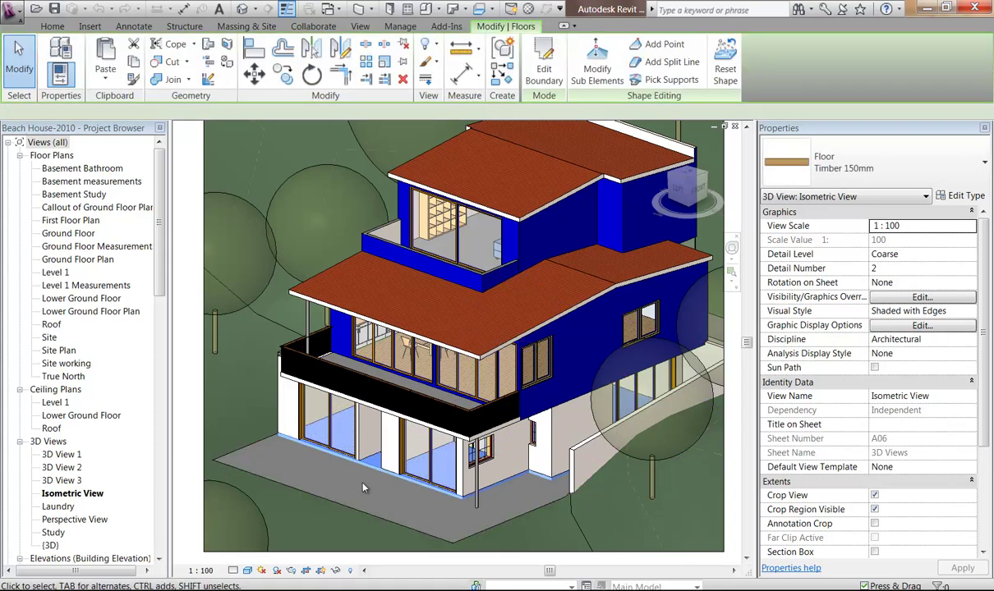
left_click(399, 519)
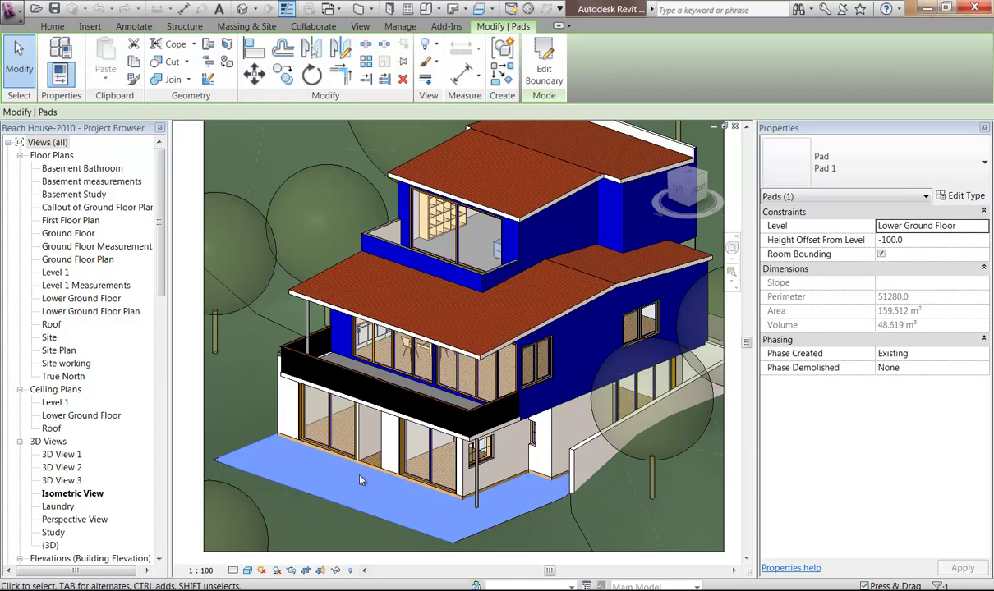
key("Escape")
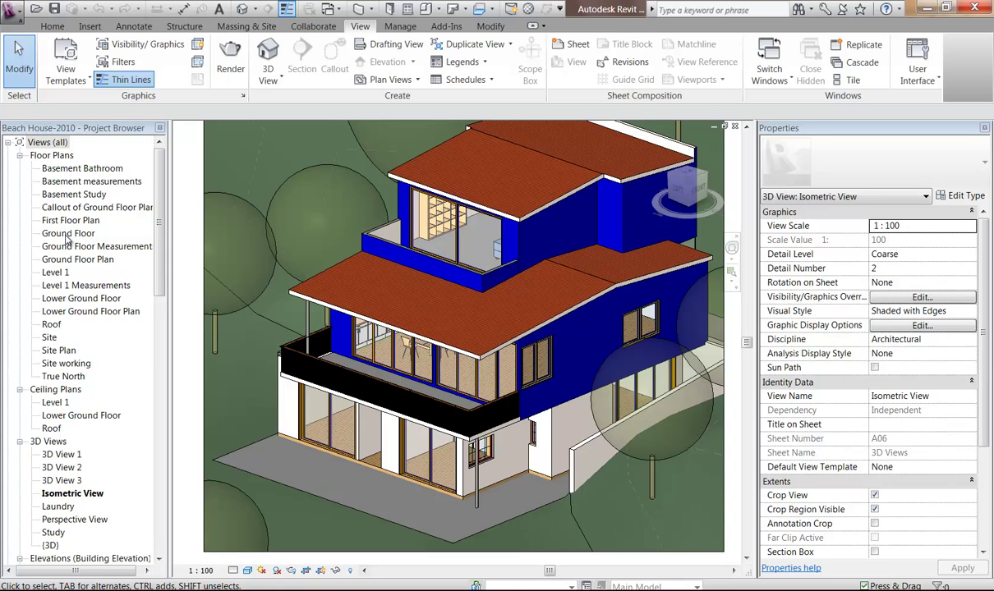
Open the Basement measurements floor plan to view its dimensioned layout.
left_click(70, 196)
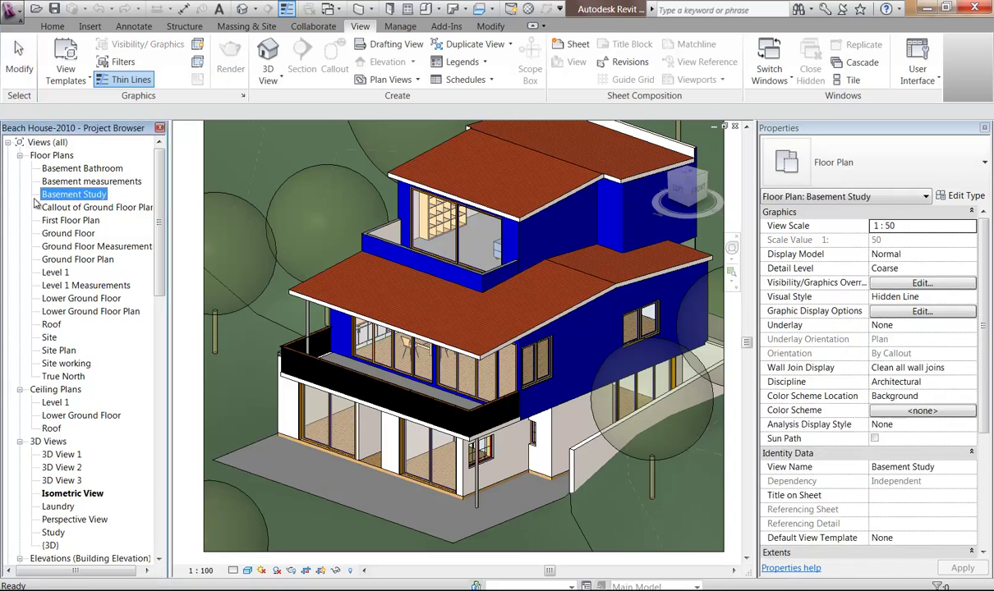
left_click(67, 182)
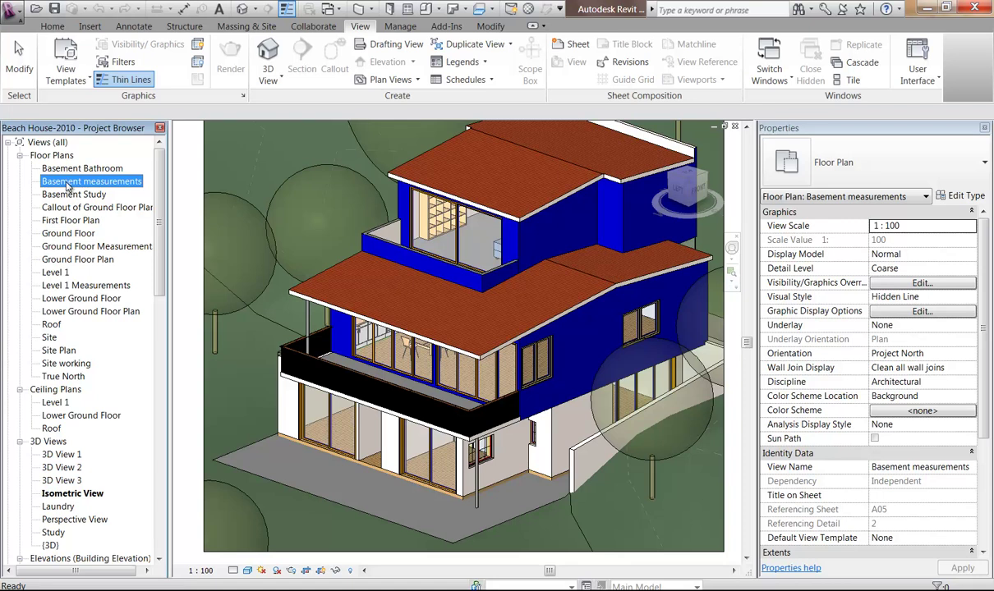
double_click(69, 182)
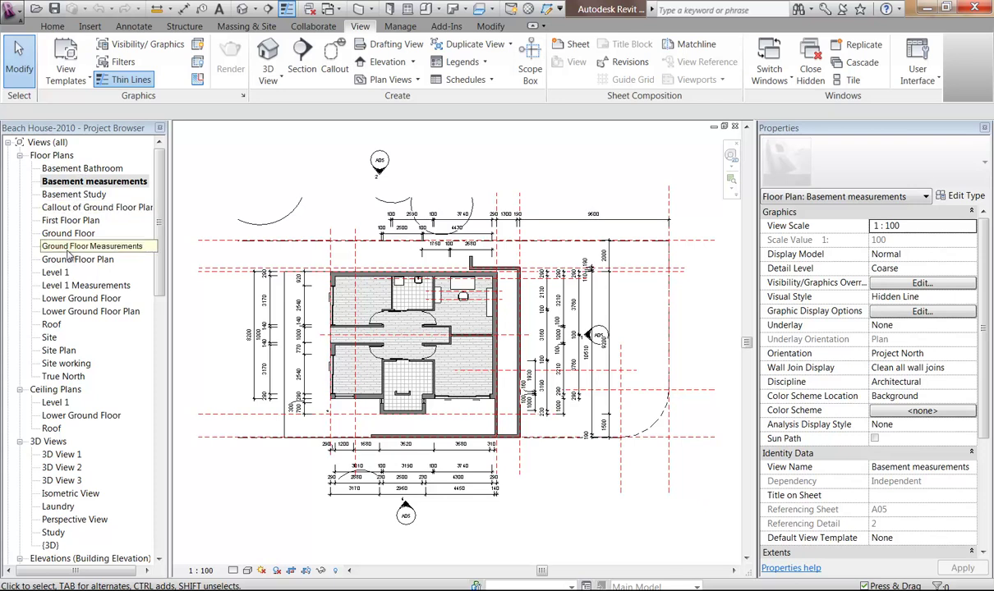
View the East Elevation and the North Elevation to check the building's levels.
left_click_drag(160, 246, 160, 323)
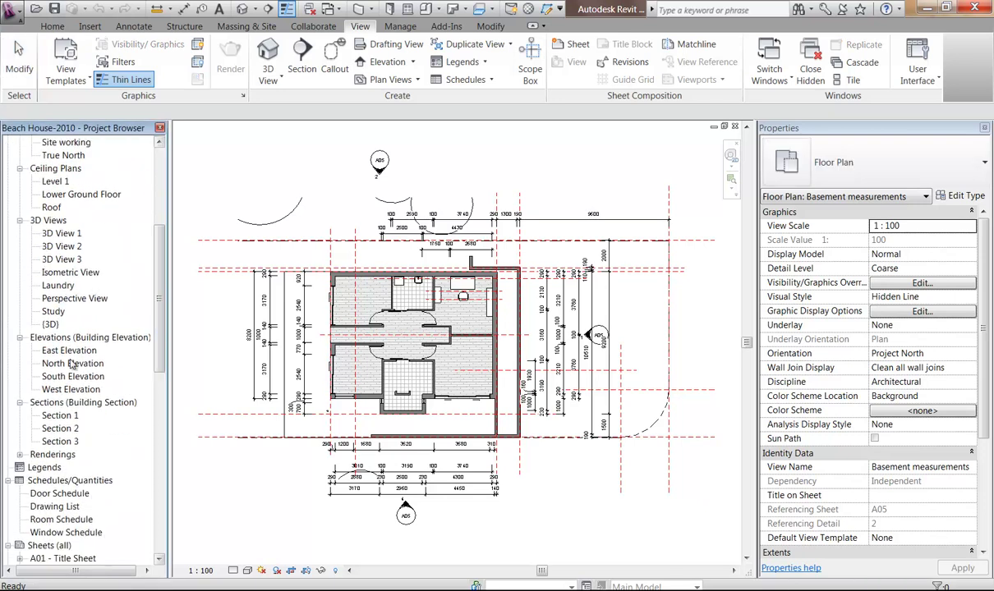
double_click(70, 350)
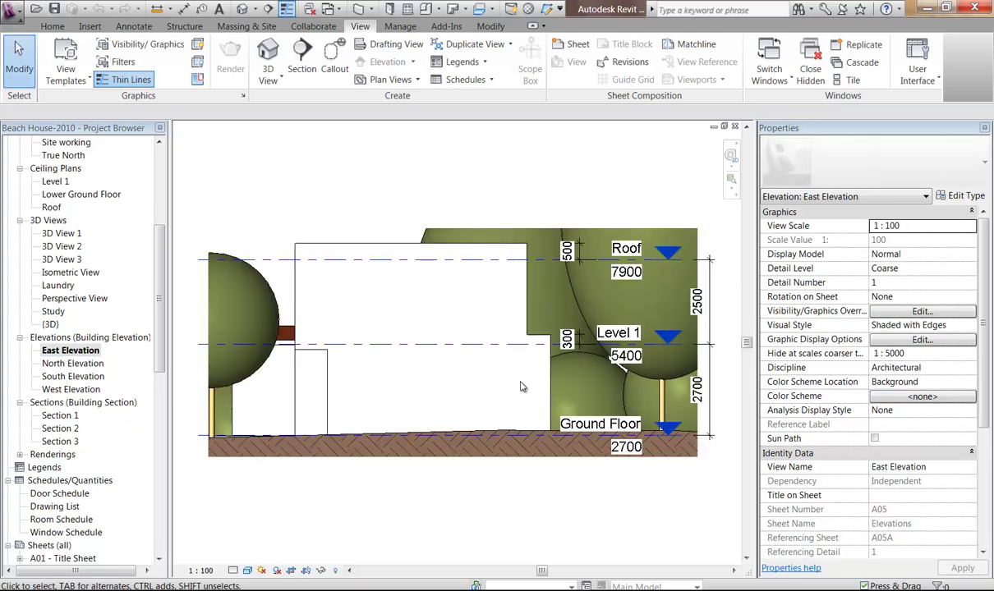
scroll(493, 361, "up", 2)
scroll(487, 366, "down", 3)
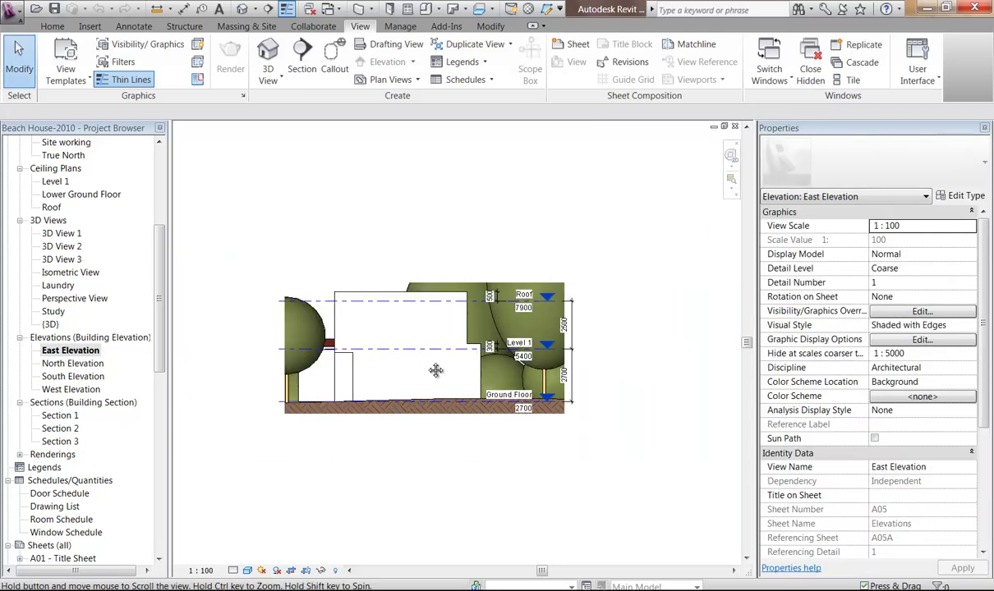
double_click(66, 363)
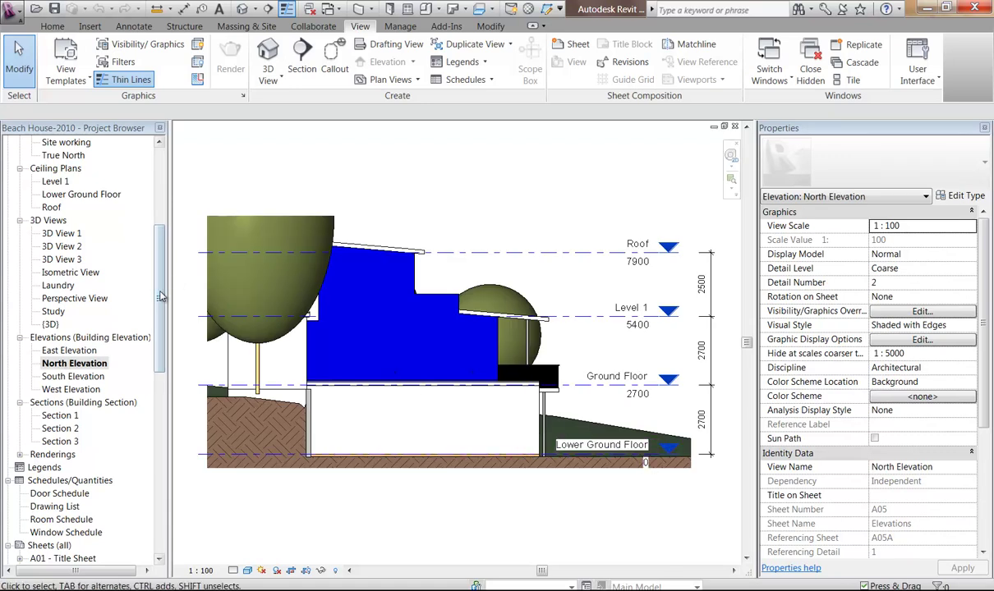
Open the Lower Ground Floor plan and rename it 01 - Lower Ground Floor, including the corresponding level and views.
scroll(79, 304, "up", 5)
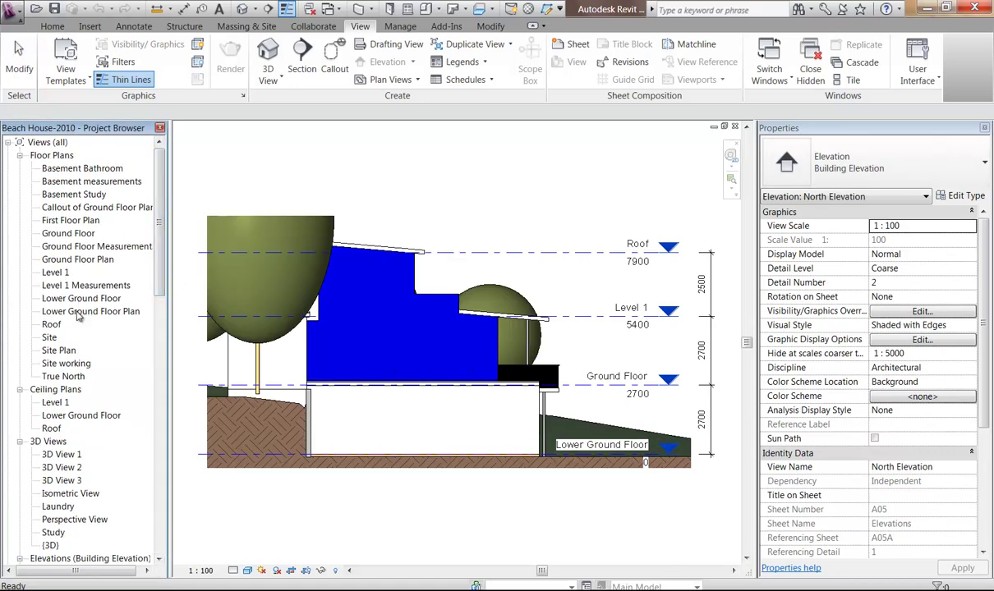
double_click(80, 298)
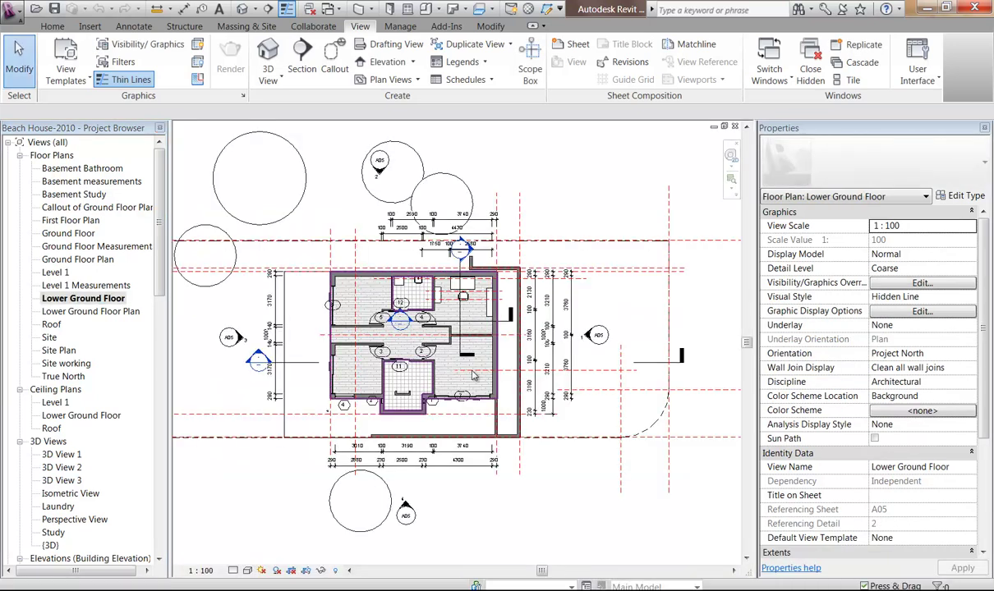
middle_click_drag(244, 240, 308, 237)
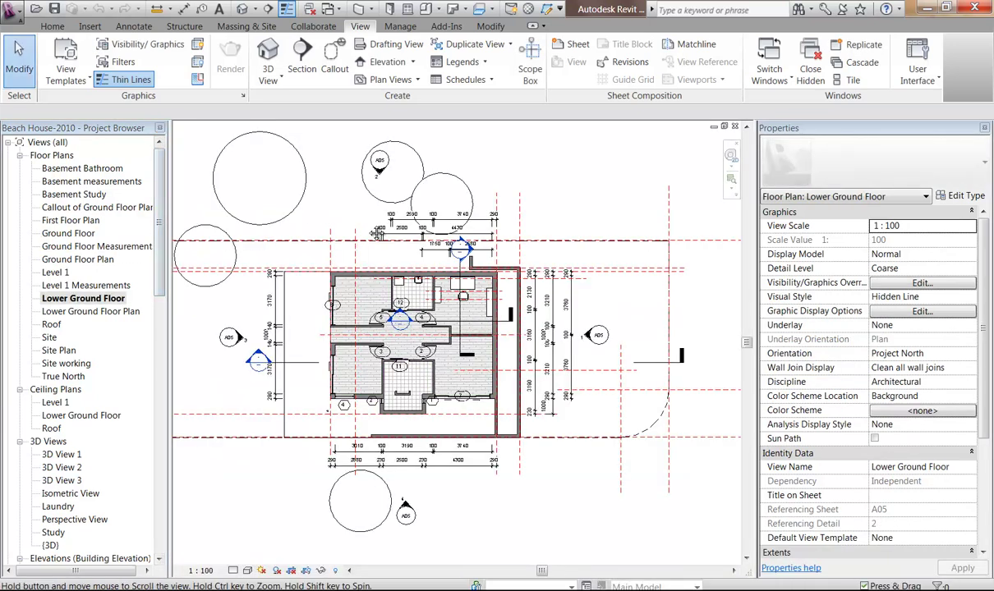
right_click(85, 300)
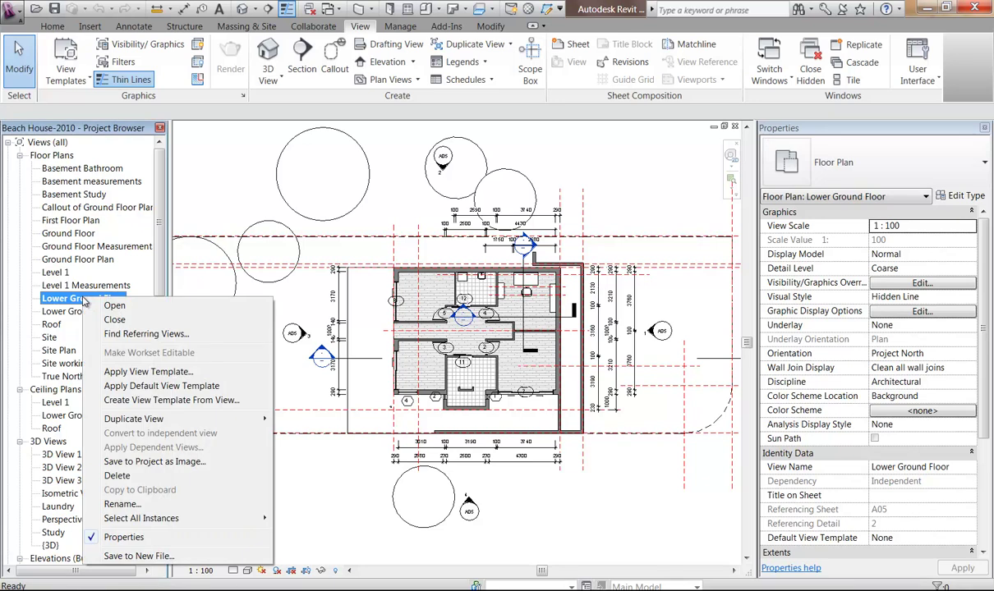
left_click(122, 503)
left_click(451, 285)
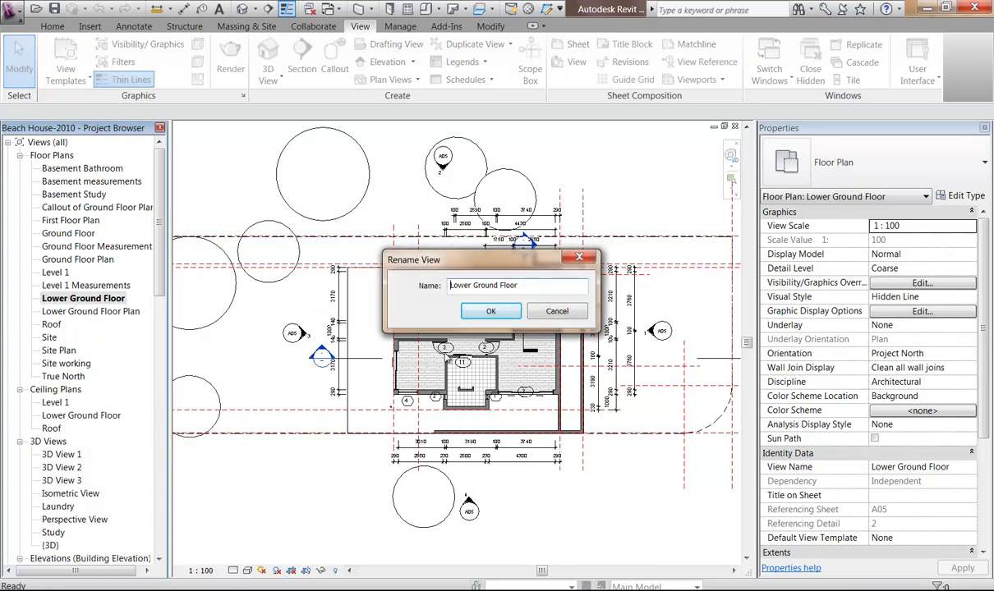
type("01 -")
left_click(490, 312)
left_click(546, 318)
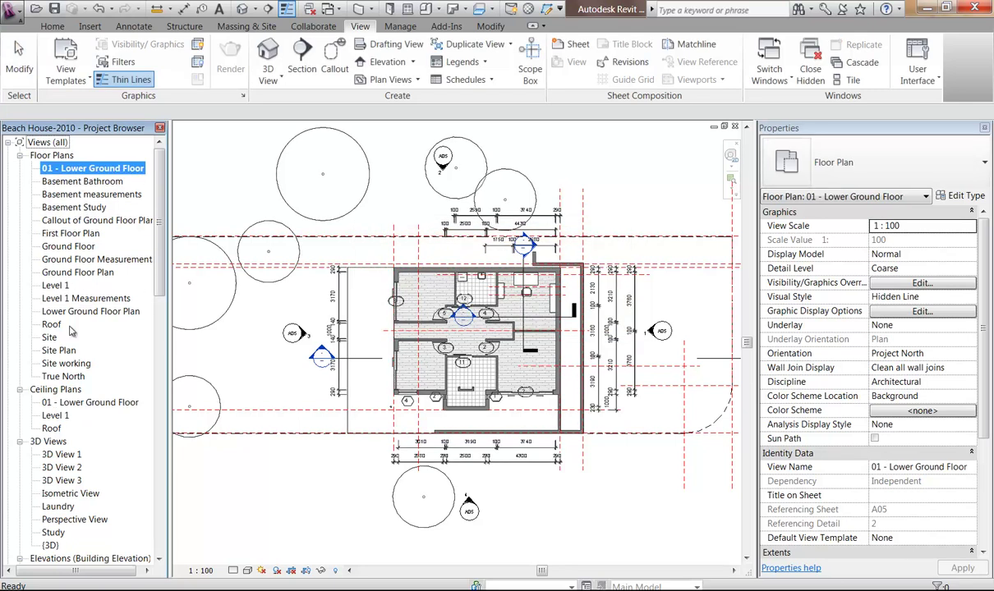
Rename the Ground Floor plan as 02 - Ground Floor, including the corresponding level and views.
left_click(69, 246)
right_click(69, 247)
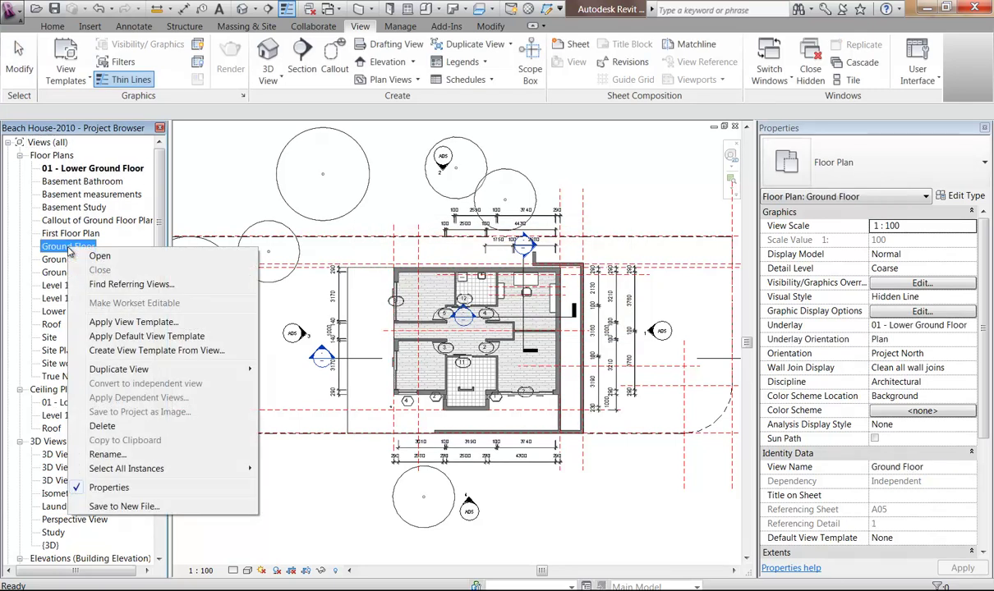
left_click(107, 455)
left_click(454, 288)
type("02 - Ground Floor")
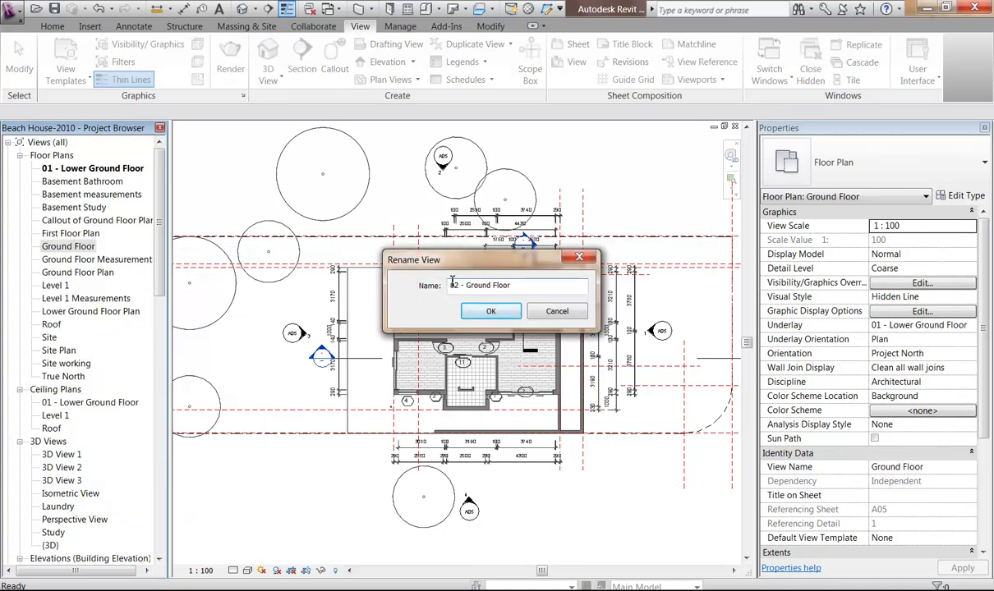
left_click(490, 311)
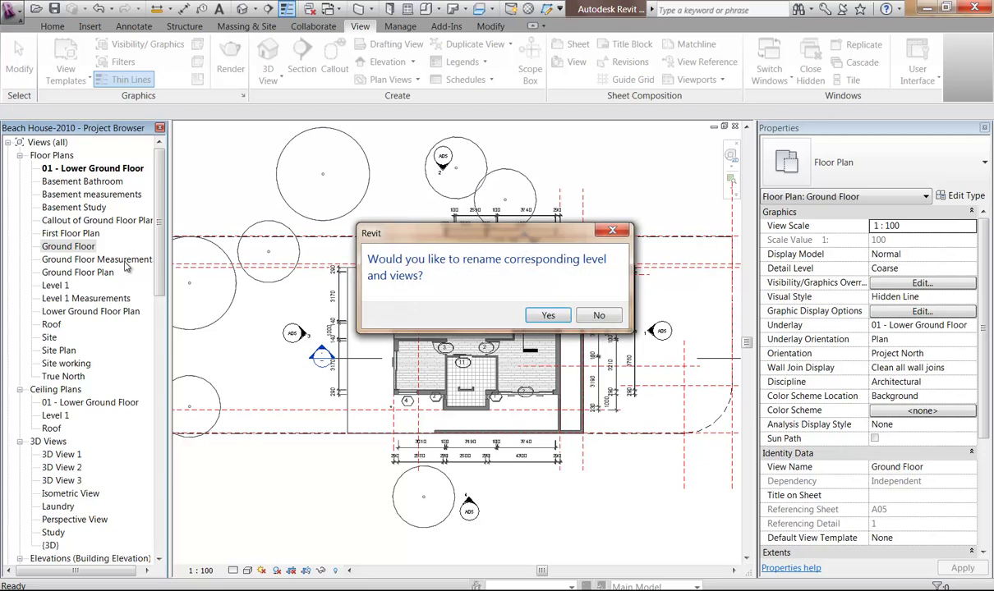
left_click(546, 315)
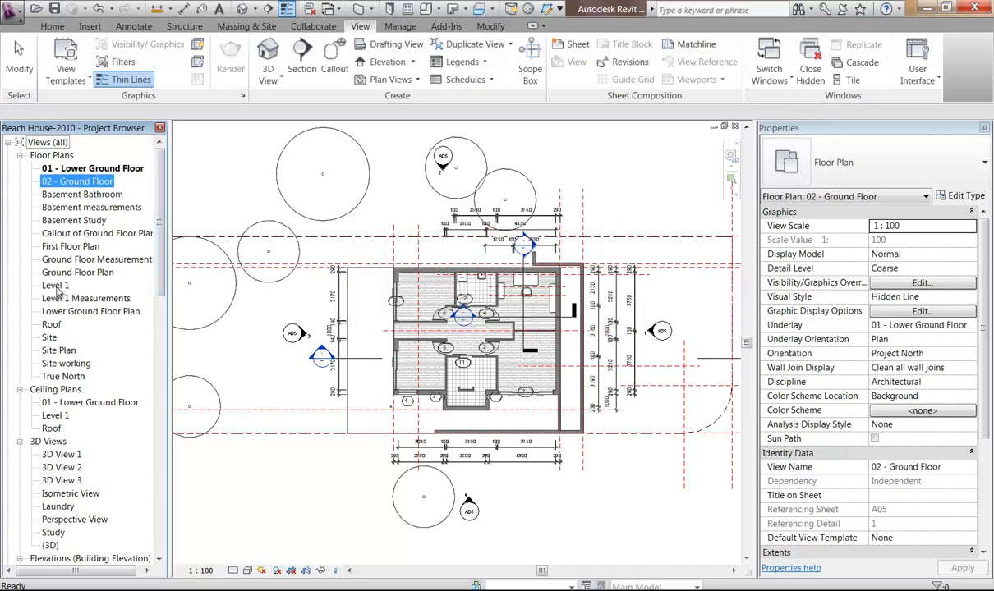
Rename the Level 1 floor plan as 03 - Level 1, including the corresponding level and views.
right_click(67, 285)
left_click(96, 495)
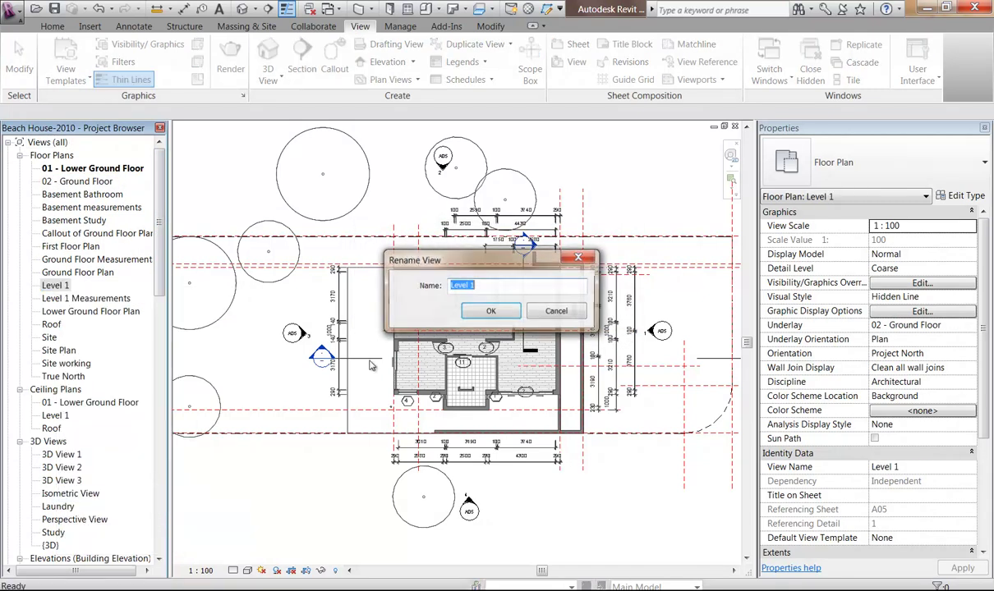
left_click(451, 287)
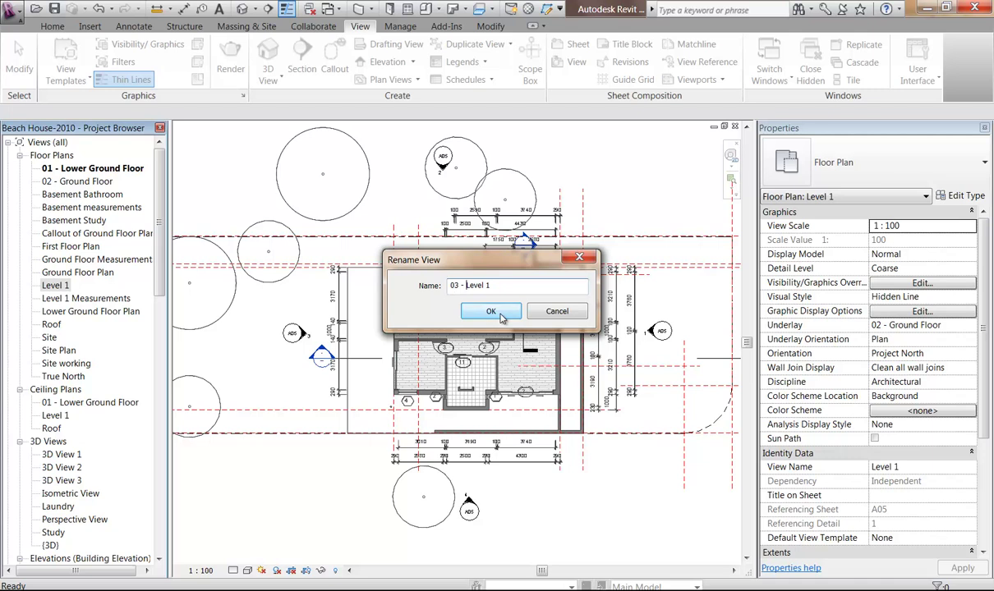
left_click(493, 312)
left_click(549, 316)
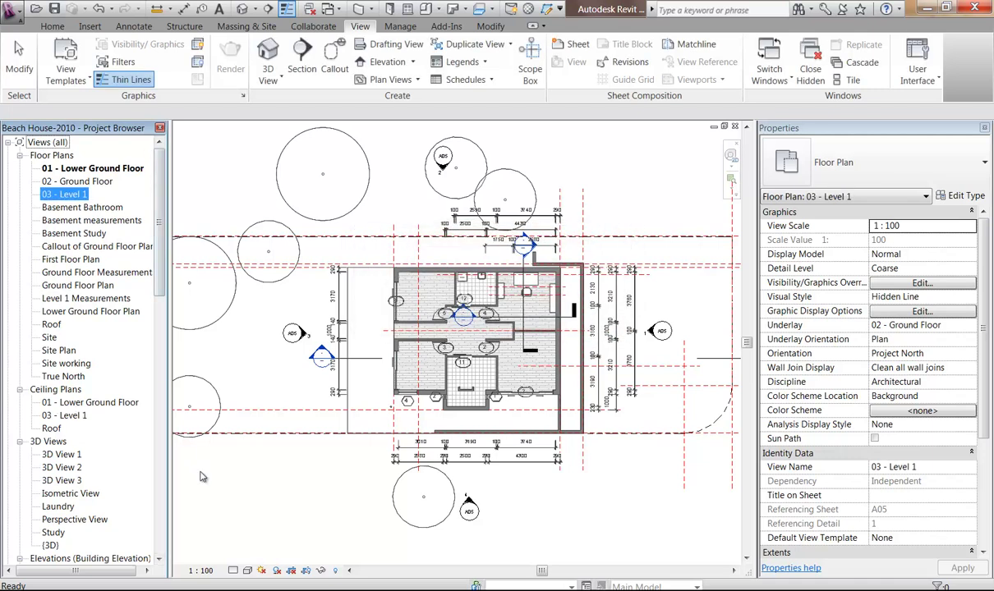
Create a Reflected Ceiling Plan view for the 02 - Ground Floor level at 1:100, without duplicating existing views.
left_click(67, 416)
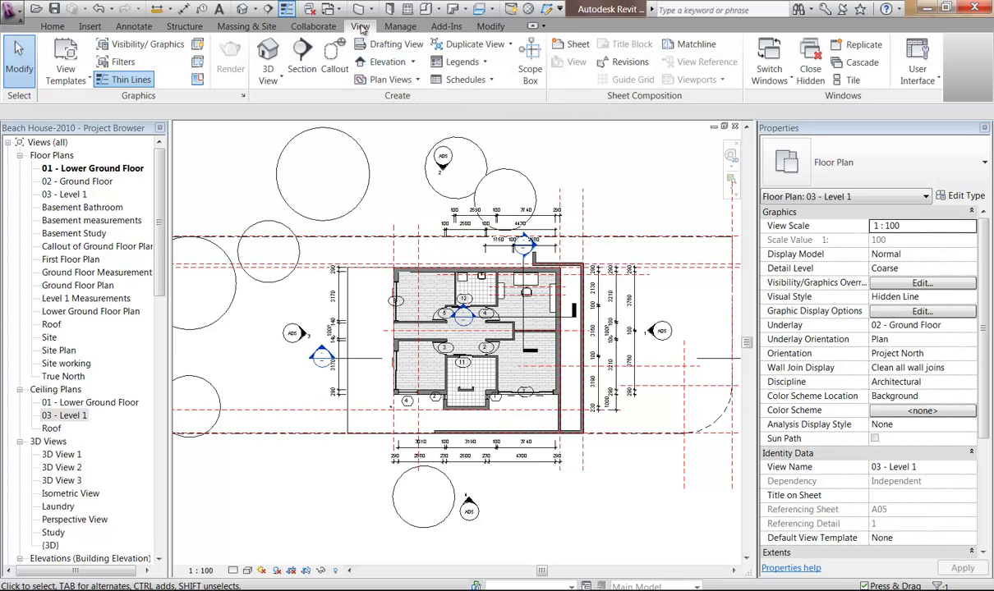
left_click(392, 80)
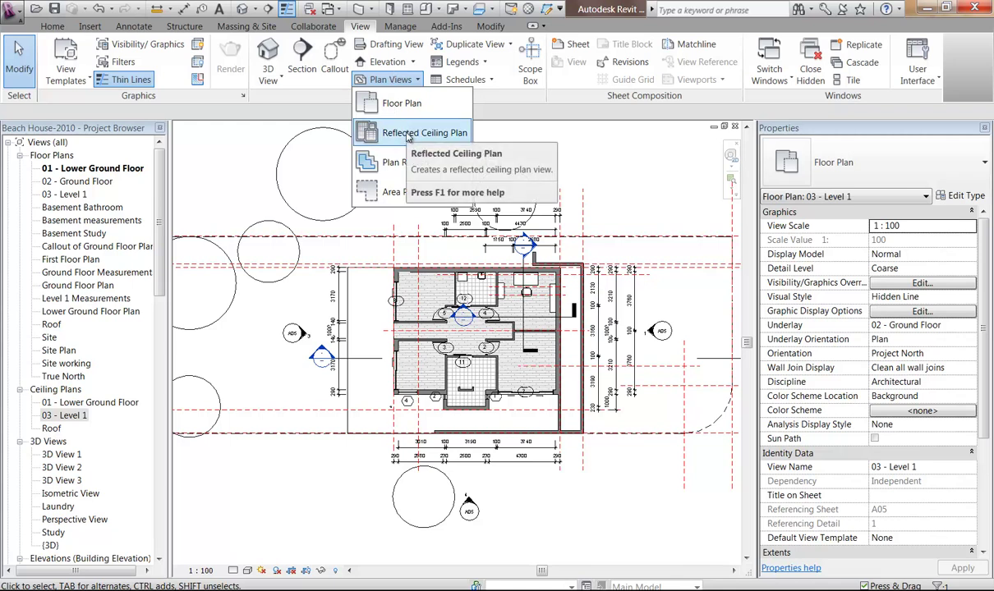
left_click(408, 135)
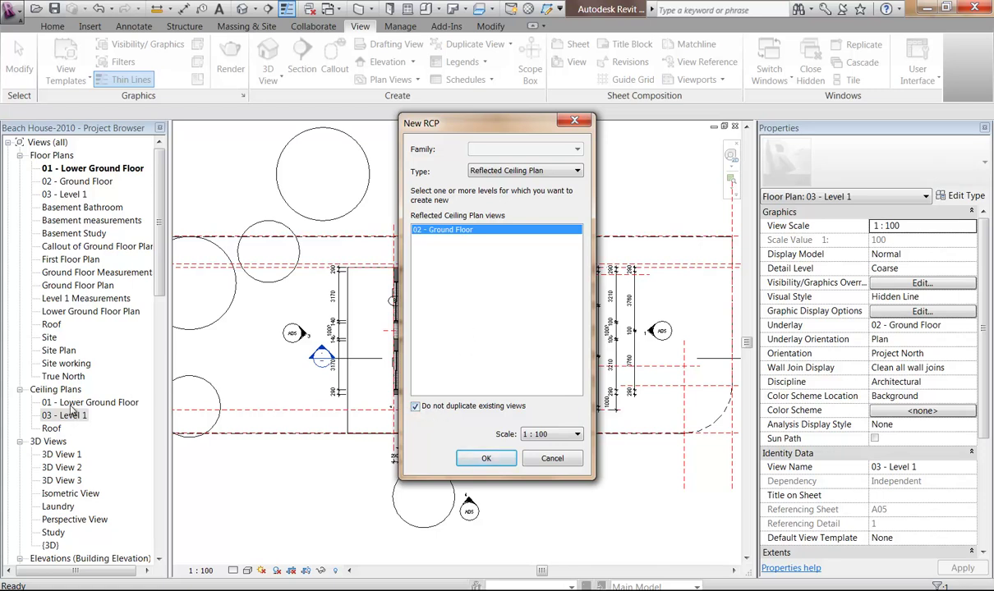
left_click(415, 407)
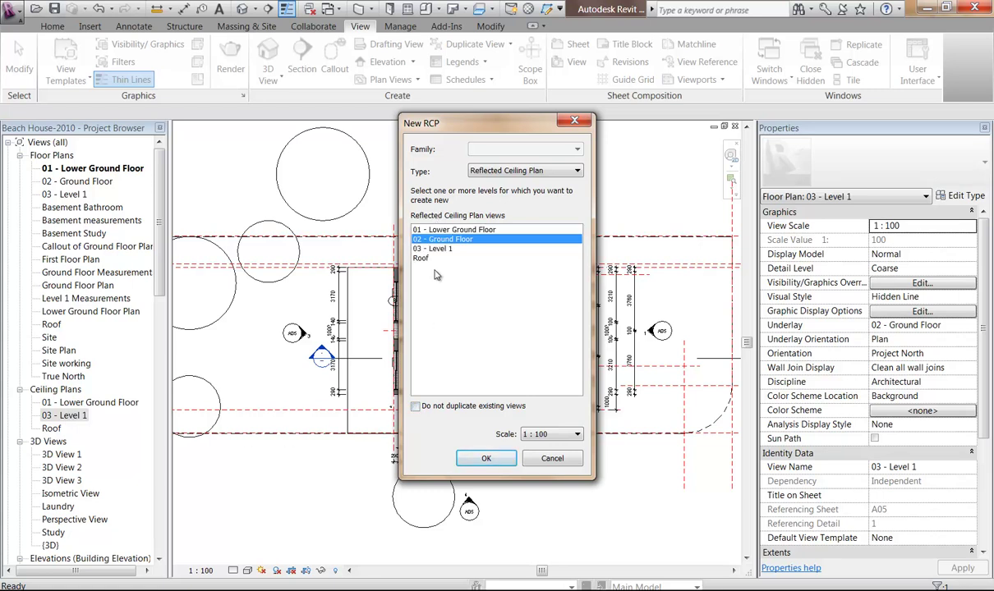
left_click(414, 406)
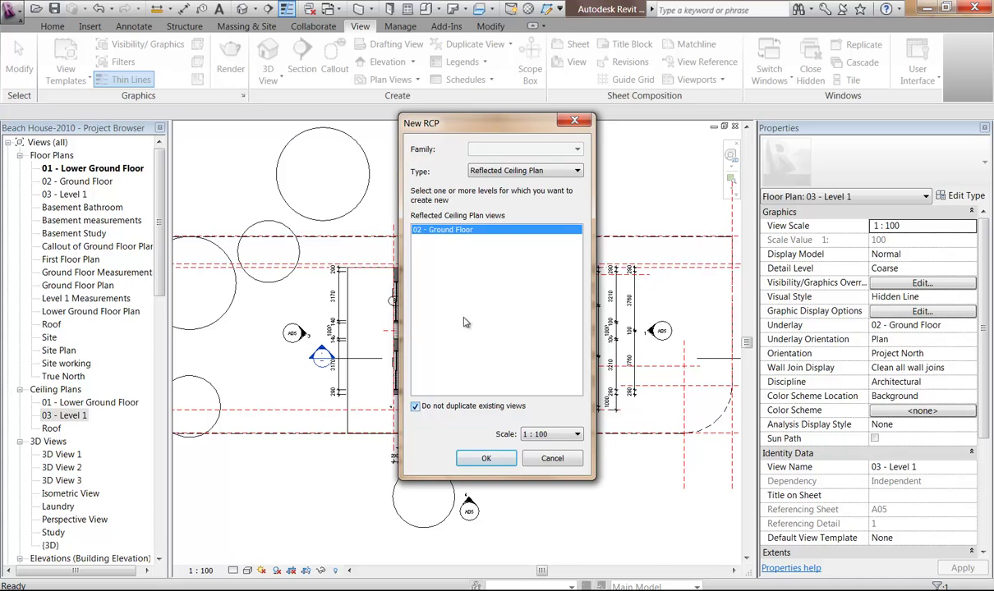
left_click(461, 457)
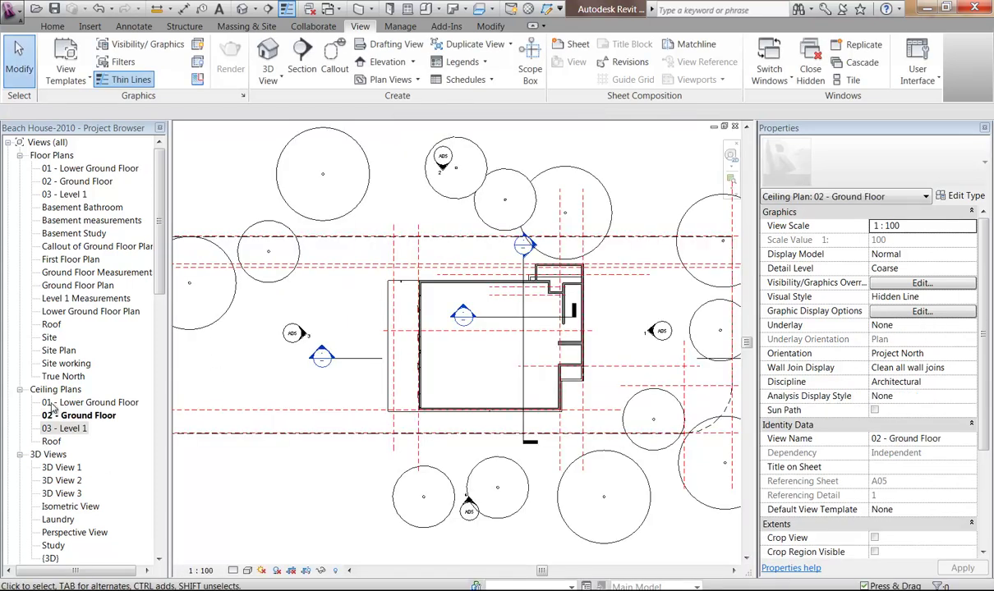
Delete the Roof view from the ceiling plans and check the remaining numbered ceiling plans.
left_click(53, 429)
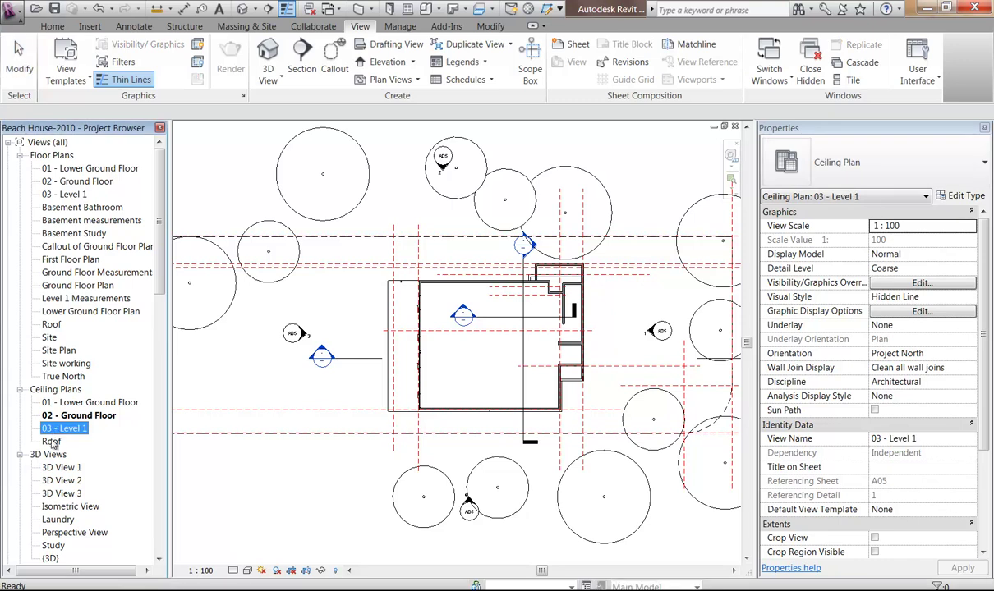
left_click(54, 442)
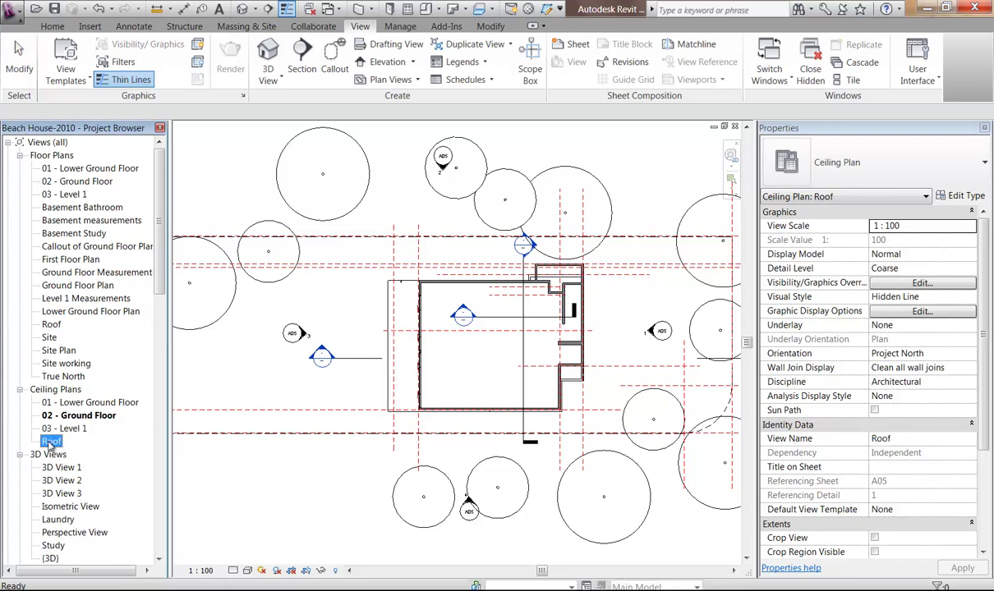
right_click(51, 443)
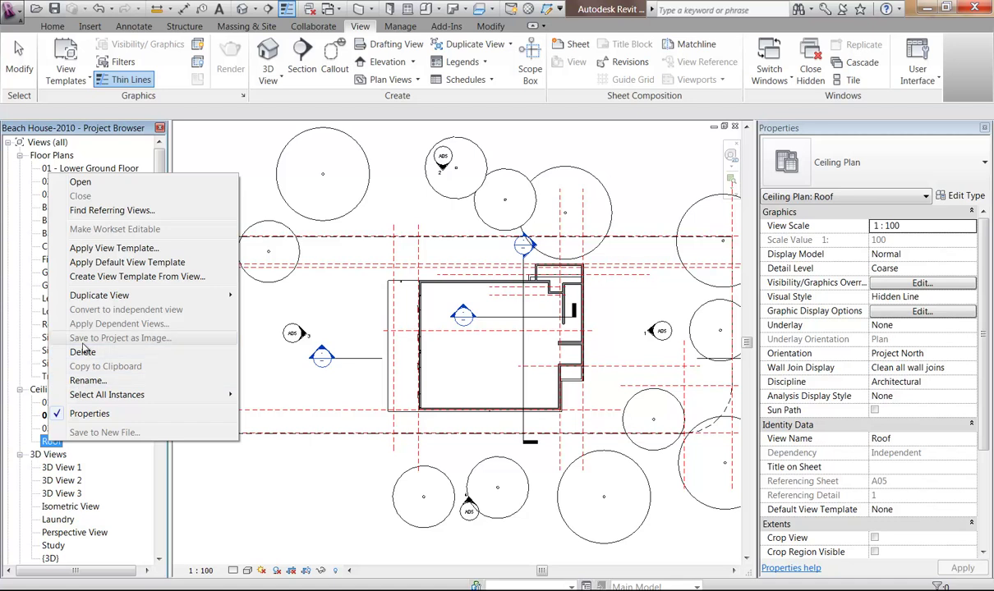
left_click(83, 352)
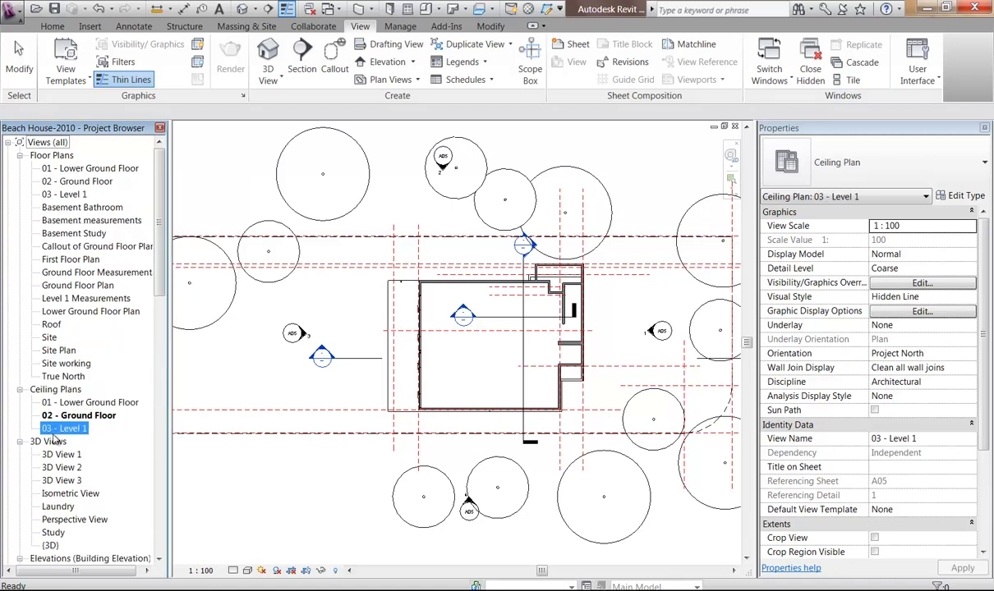
left_click(61, 403)
left_click(62, 416)
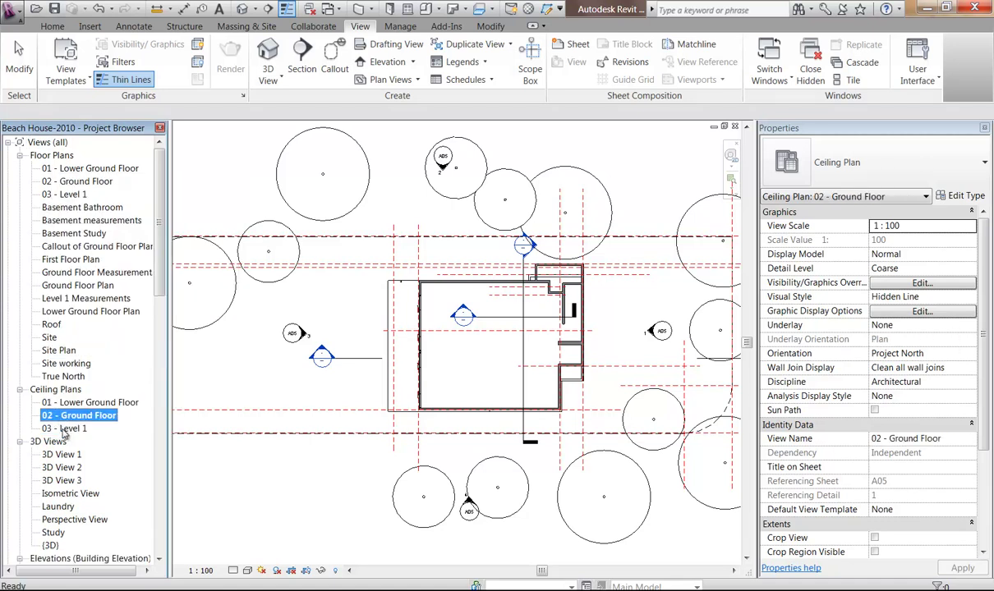
left_click(63, 428)
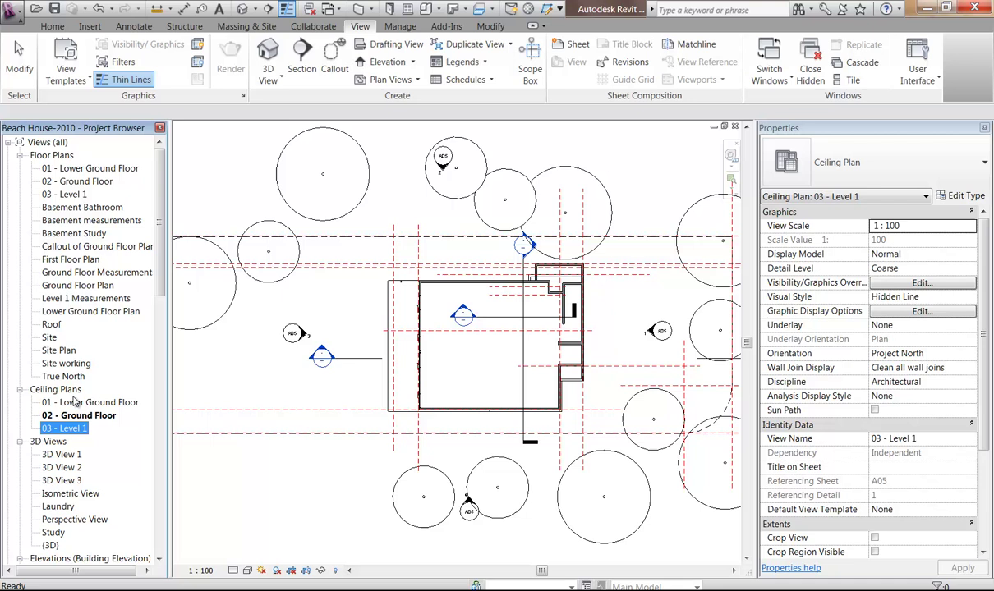
Open the 01 - Lower Ground Floor floor plan and examine its room layout and floor finishes up close.
left_click(68, 167)
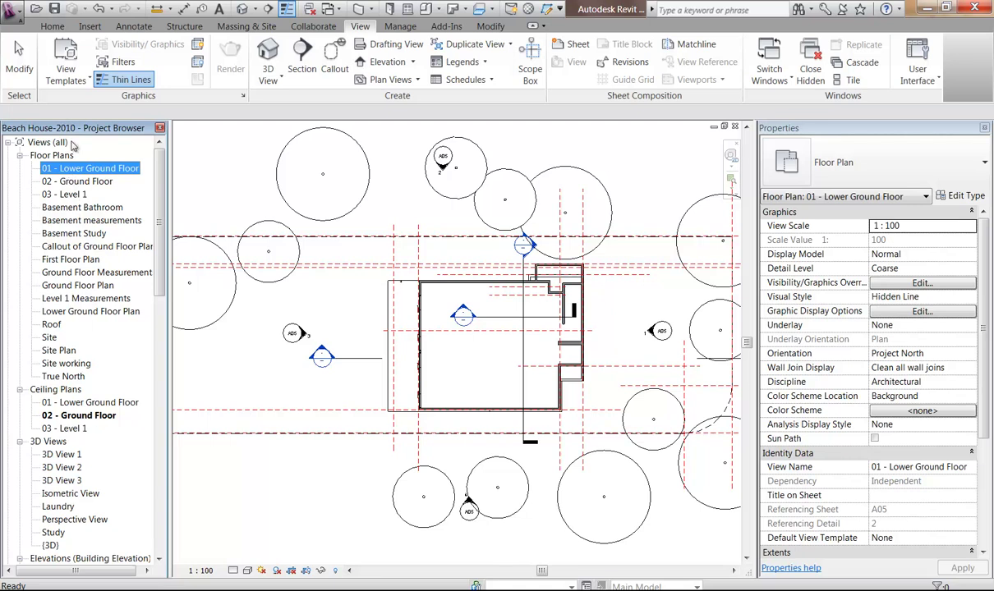
double_click(78, 168)
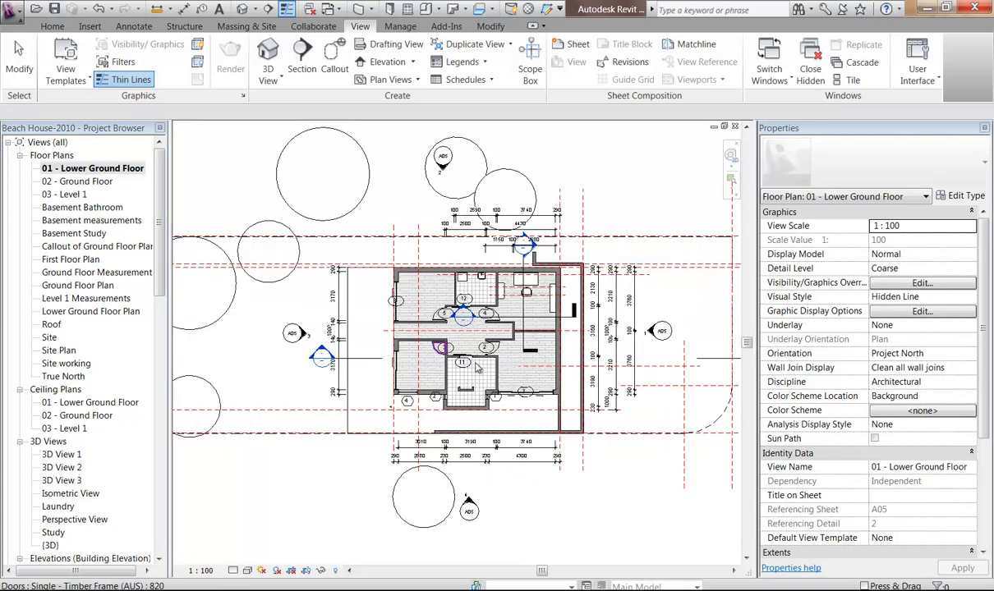
scroll(445, 336, "up", 4)
scroll(444, 336, "up", 3)
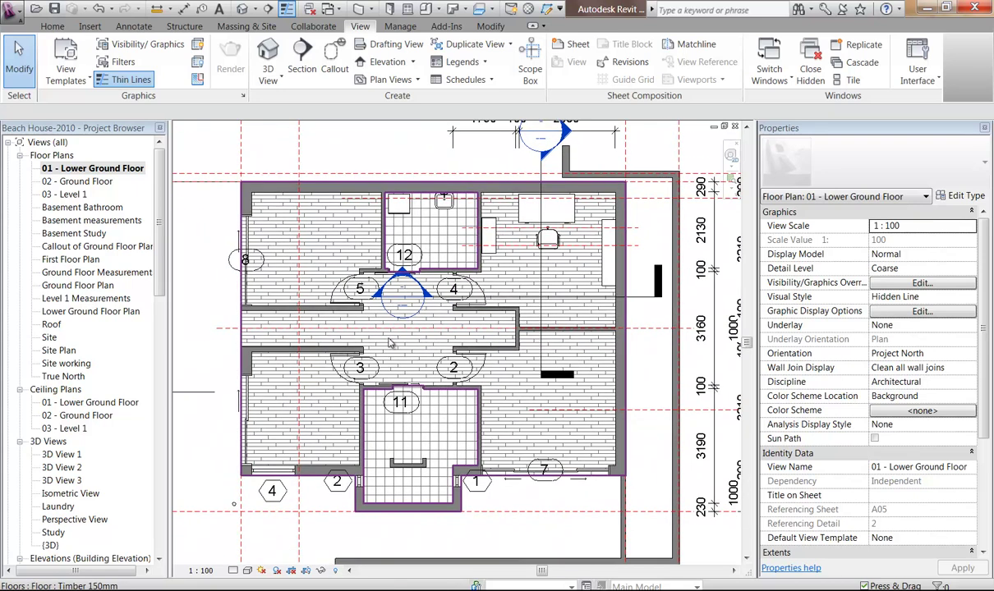
scroll(391, 340, "down", 2)
scroll(394, 348, "up", 3)
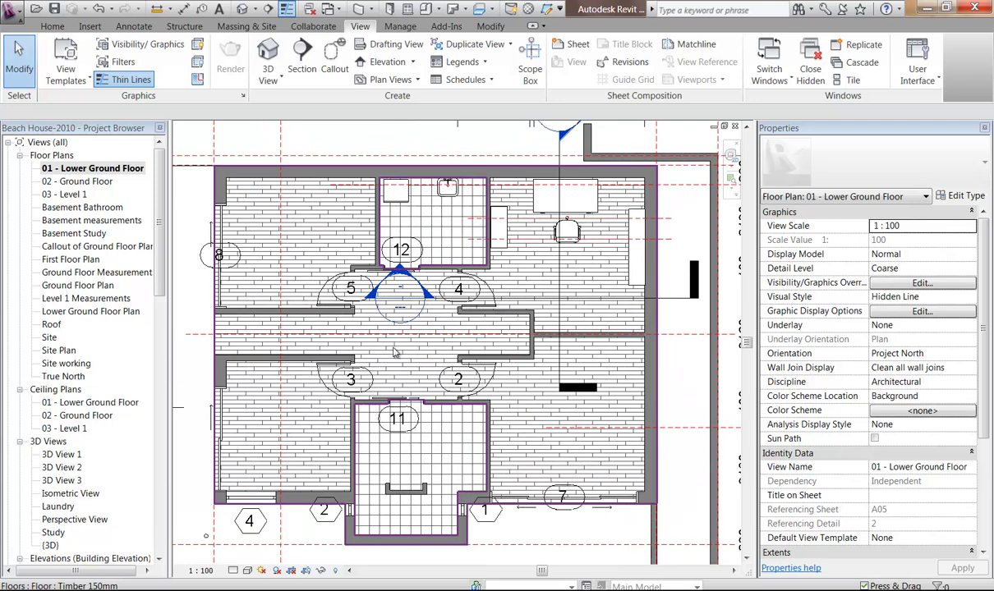
middle_click_drag(354, 163, 377, 194)
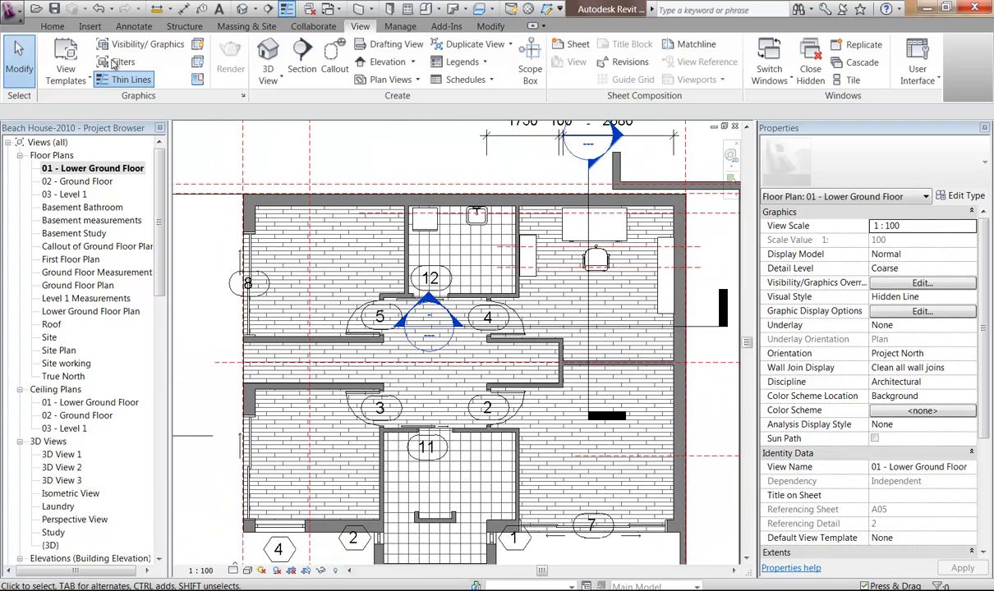
Cycle through the open elevation and isometric views to reach the {3D} view of the Beach House-2011-2P project.
key("ctrl+Tab")
double_click(327, 229)
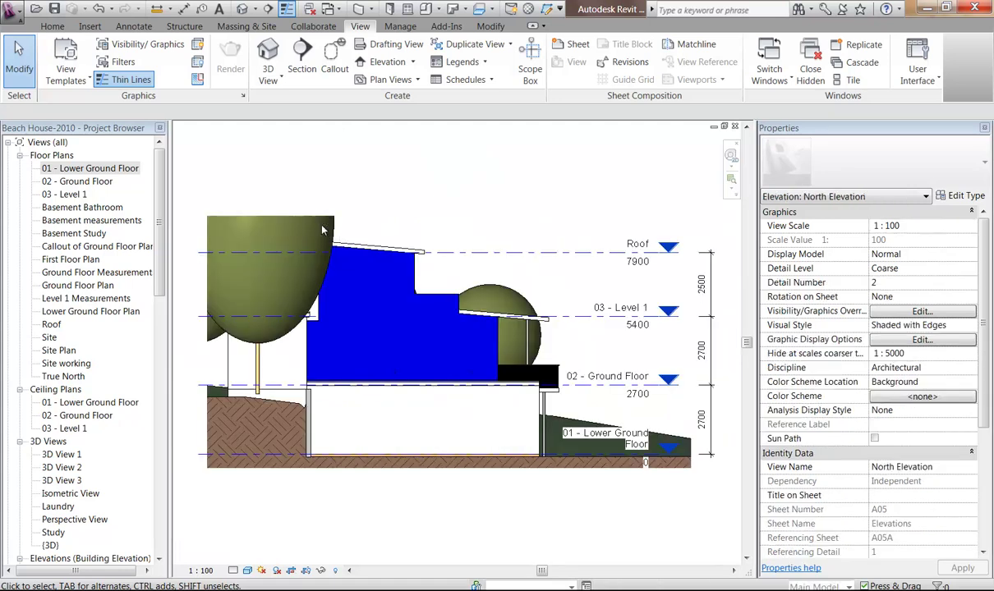
key("ctrl+Tab")
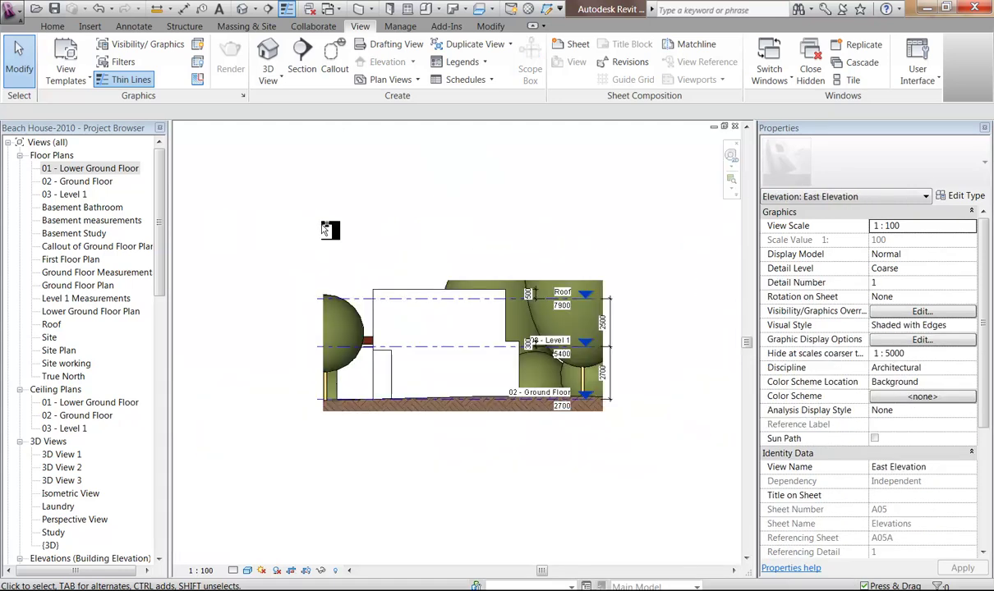
key("ctrl+Tab")
key("ctrl+Tab")
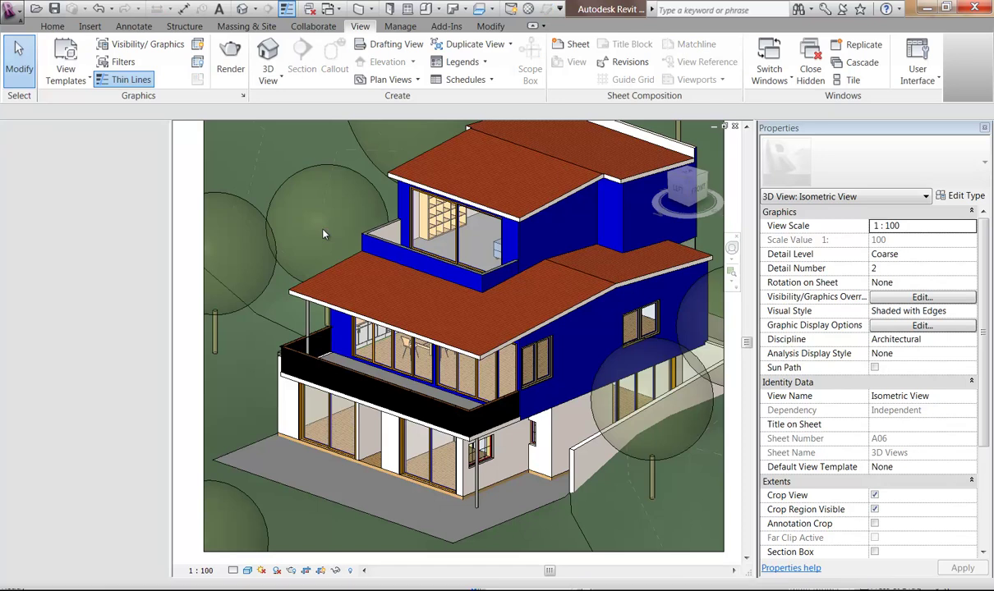
key("ctrl+Tab")
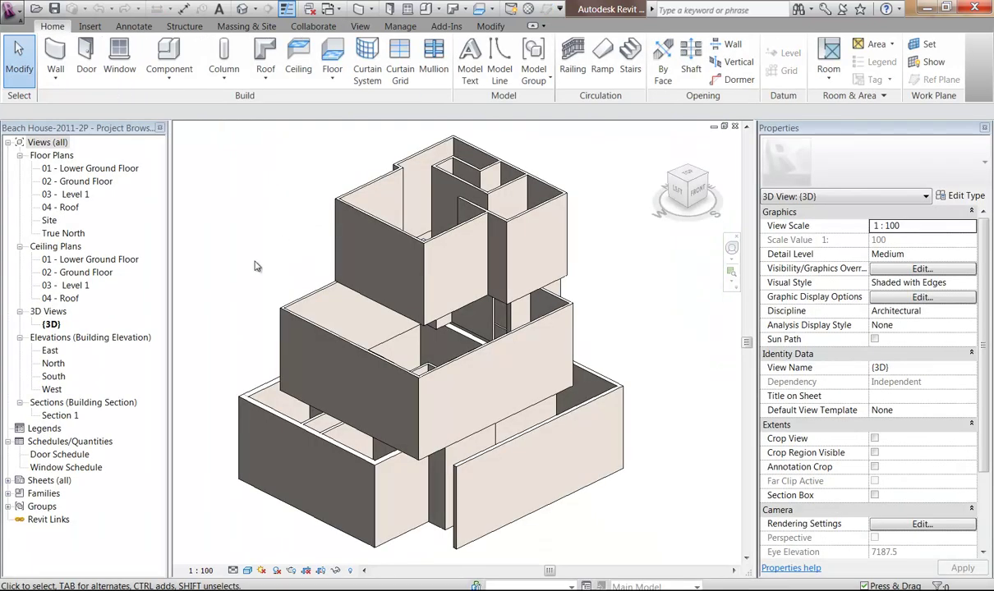
Review the numbered floor plans of Beach House-2011-2P and delete the 04 - Roof ceiling plan.
left_click(87, 170)
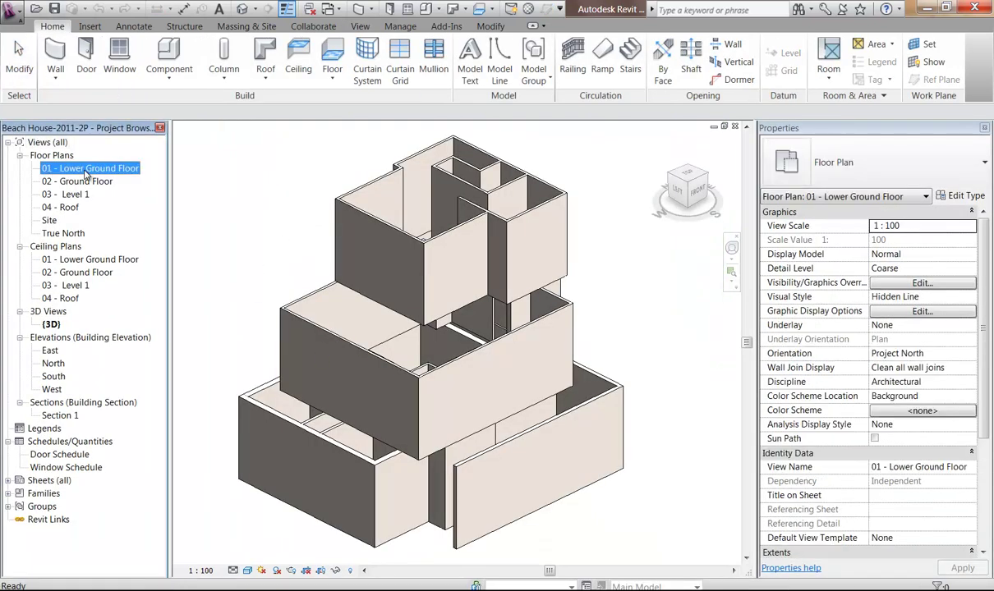
left_click(70, 182)
left_click(66, 192)
left_click(70, 170)
left_click(62, 296)
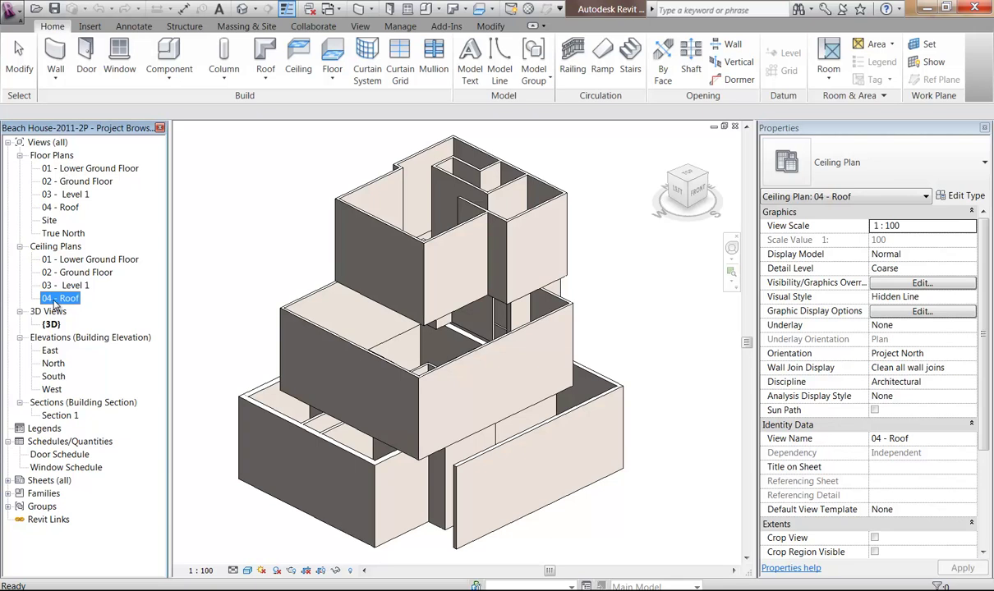
right_click(54, 294)
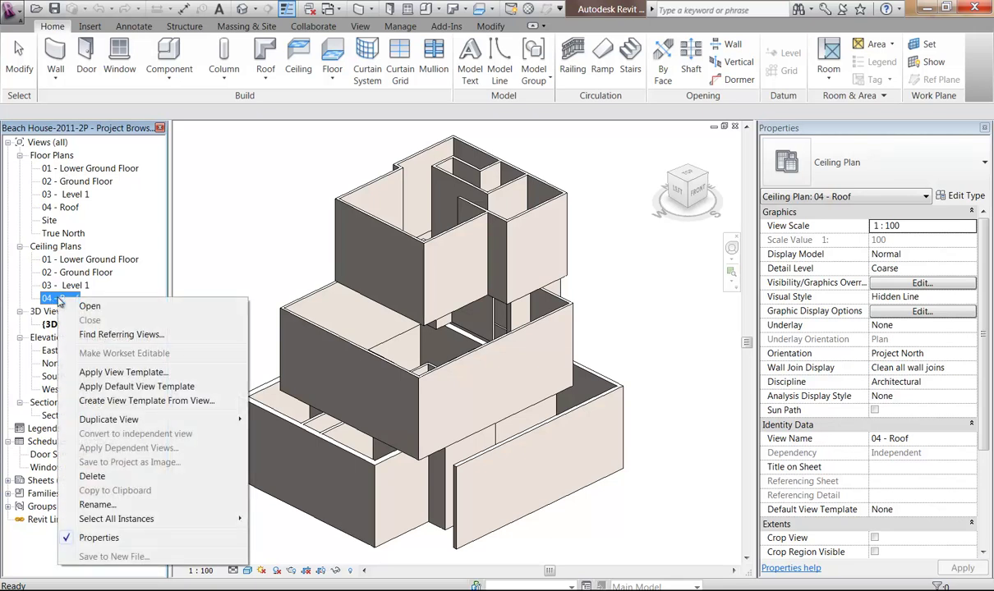
left_click(94, 478)
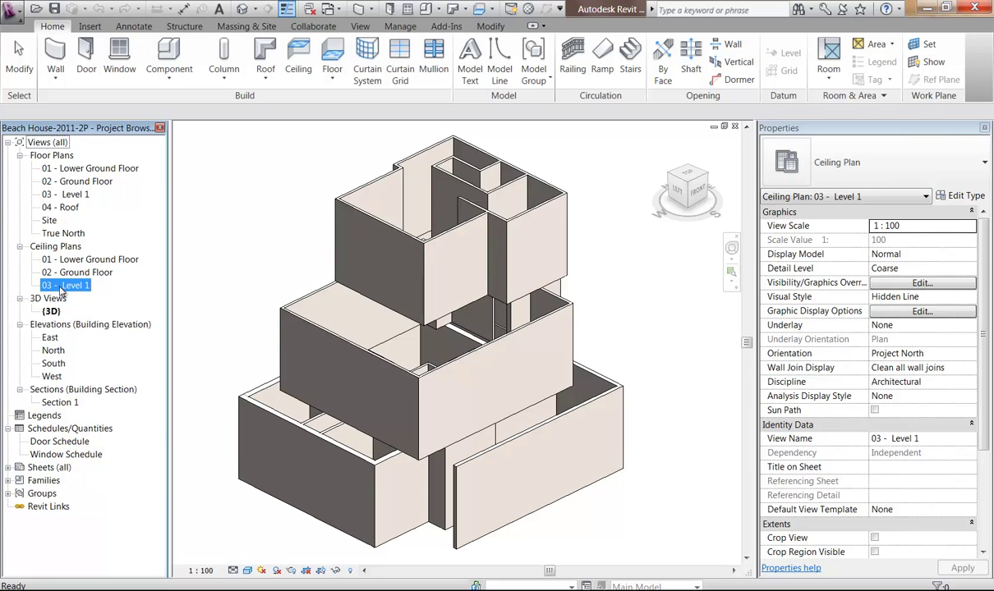
Open the 01 - Lower Ground Floor floor plan of Beach House-2011-2P, framed on the house walls.
double_click(66, 168)
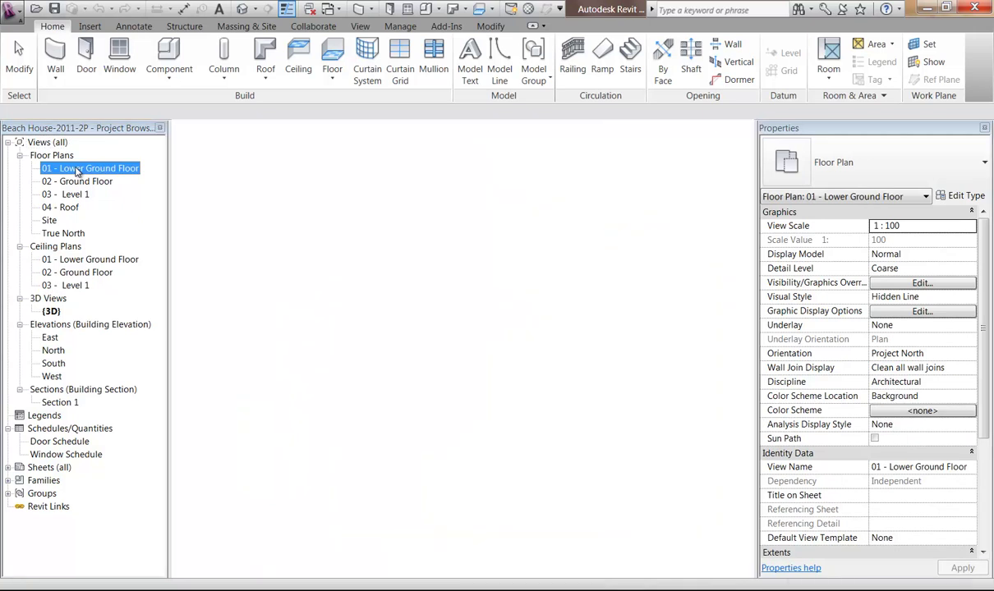
scroll(500, 366, "up", 5)
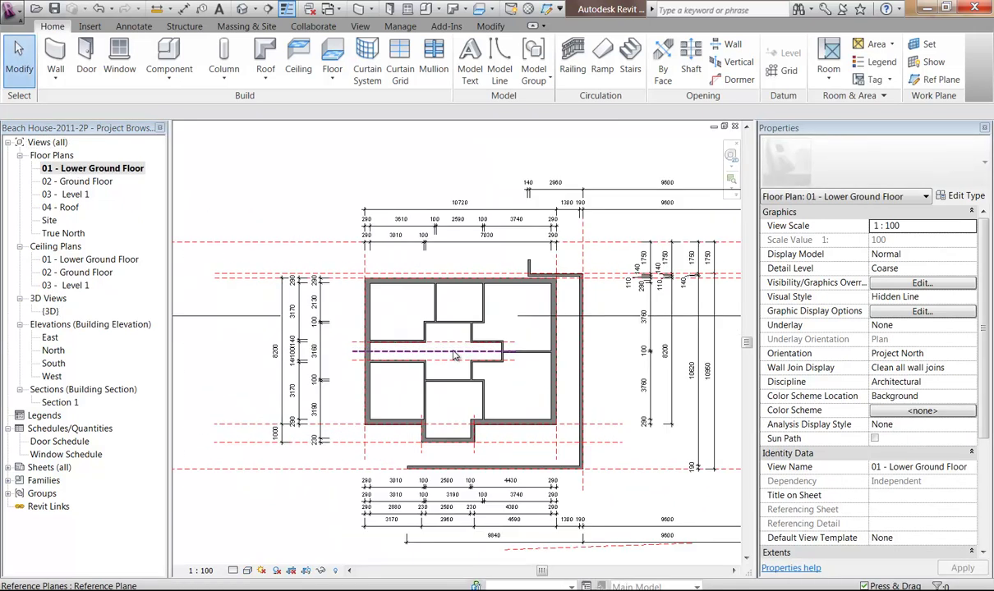
middle_click_drag(416, 354, 431, 412)
scroll(425, 355, "up", 1)
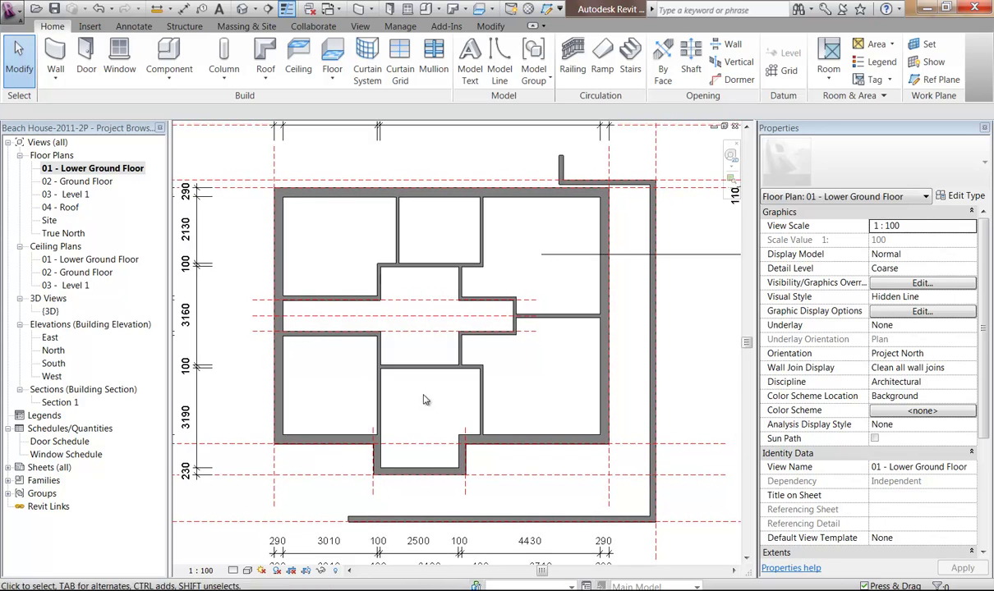
Examine the layer structure of the Generic 290mm Wall type on the exterior wall along the plan's upper edge.
left_click(335, 195)
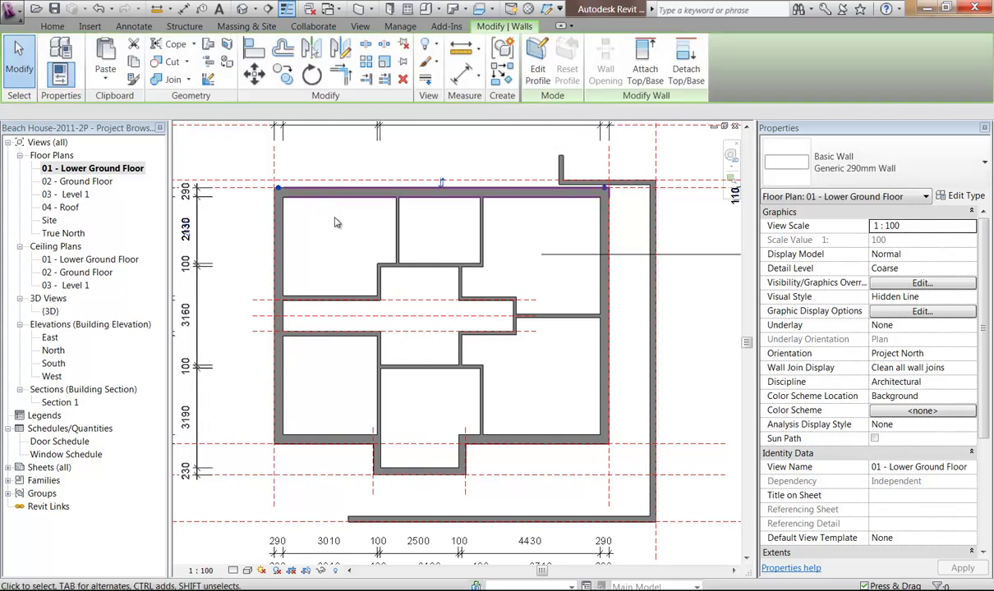
left_click(961, 196)
left_click(310, 174)
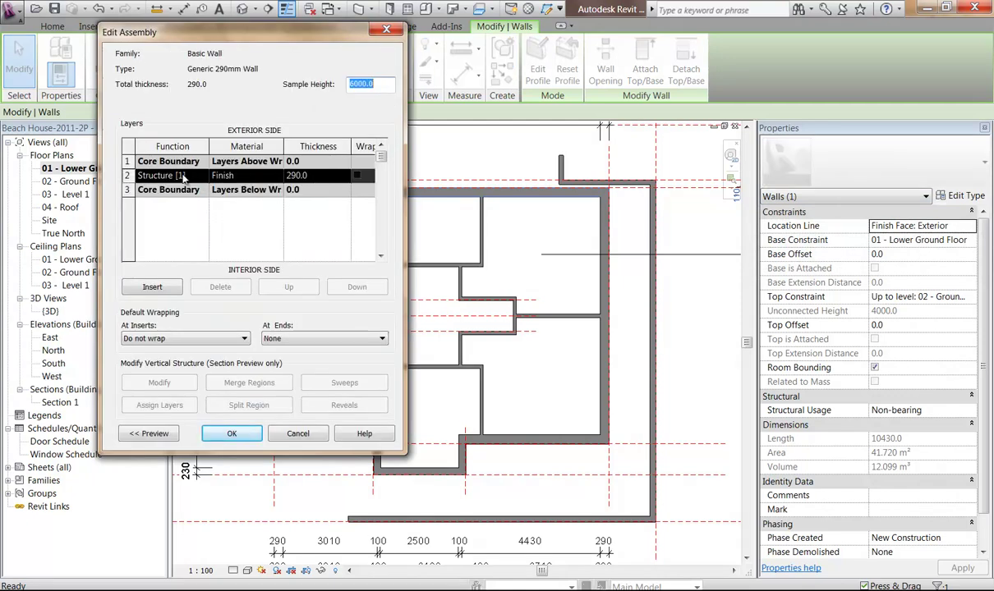
left_click(295, 433)
left_click(283, 556)
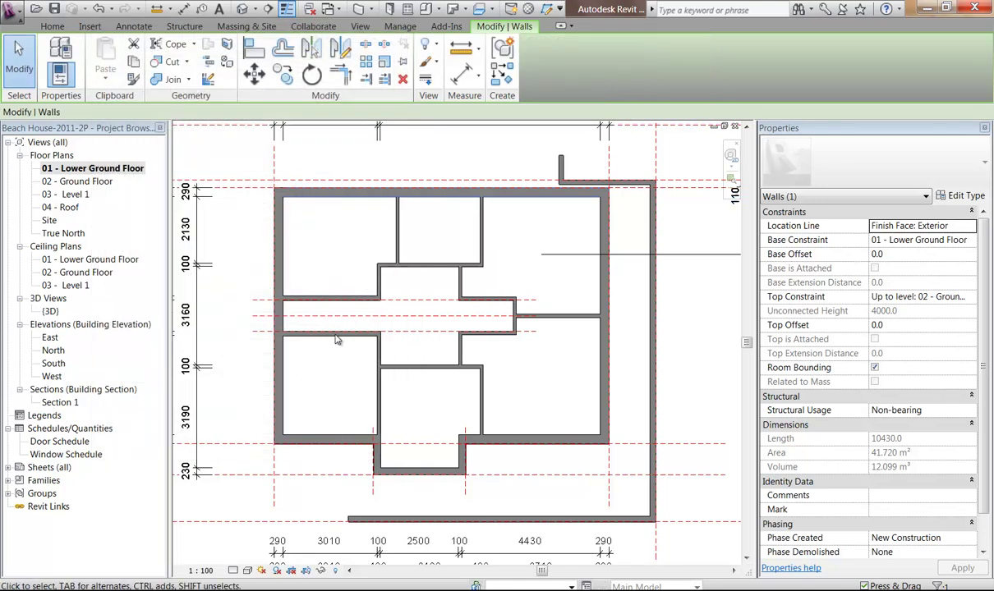
left_click(405, 237)
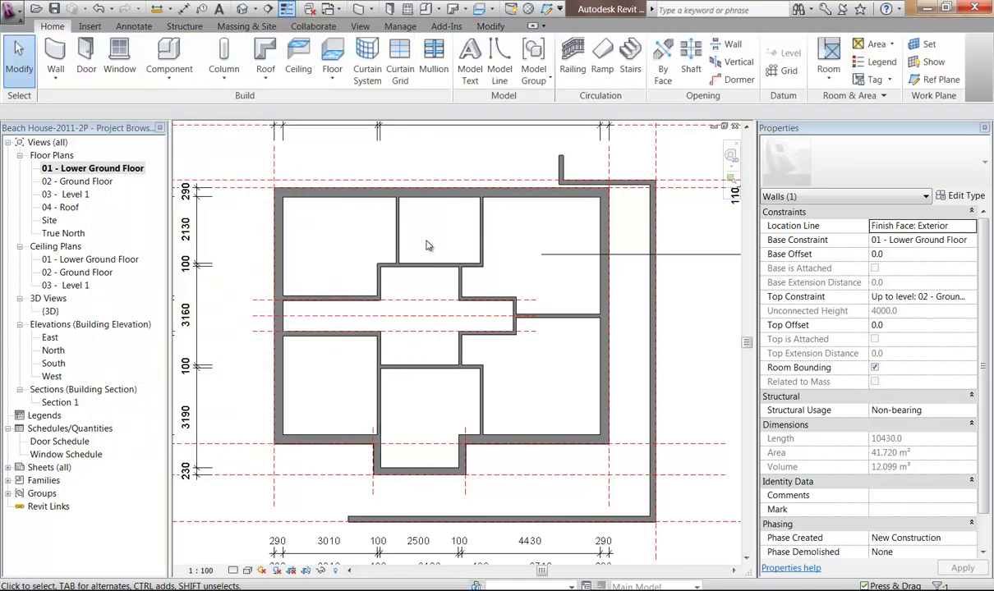
Start a floor on 01 - Lower Ground Floor and create its boundary from the whole chain of exterior walls, extended to the core.
left_click(333, 52)
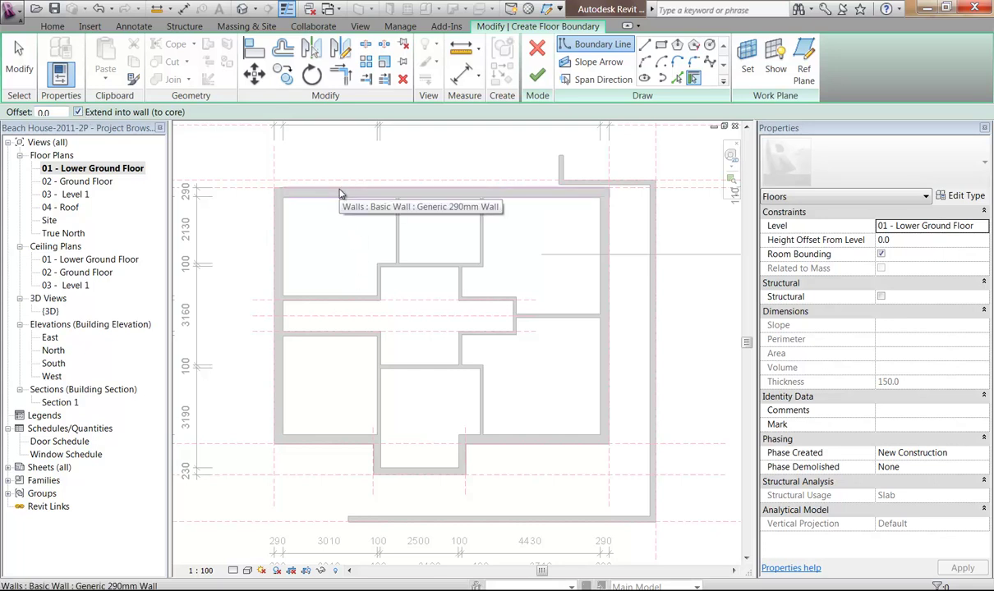
scroll(337, 252, "up", 3)
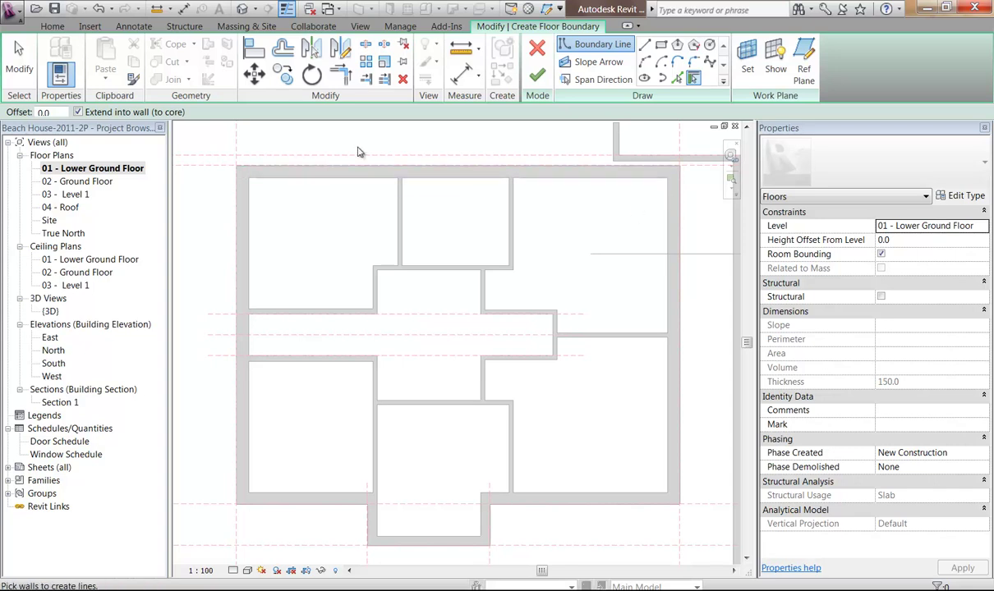
key("Tab")
left_click(320, 171)
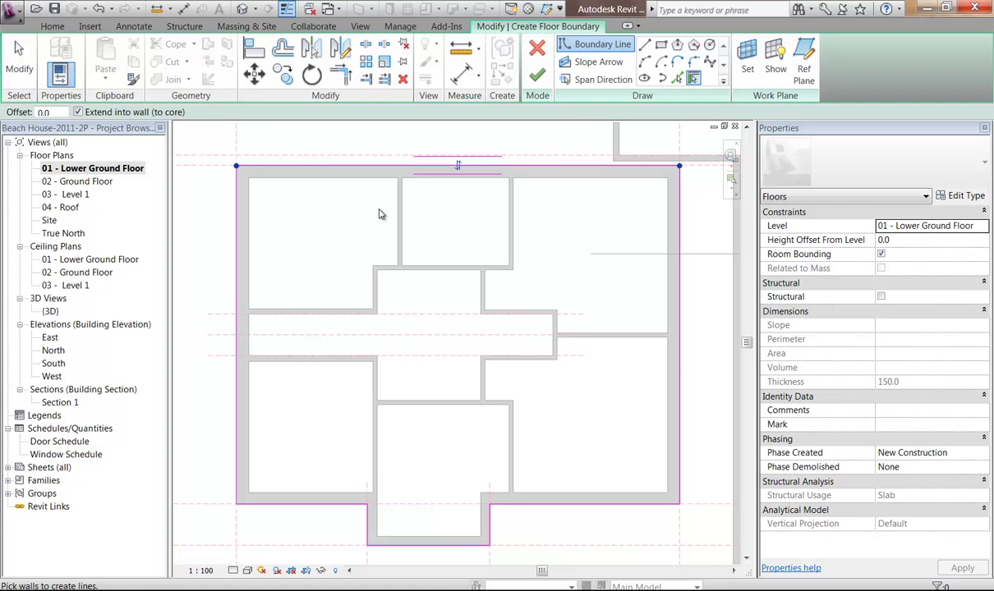
Examine the layer structure of the Generic 150mm floor type, leaving the type unchanged.
left_click(961, 197)
left_click(312, 175)
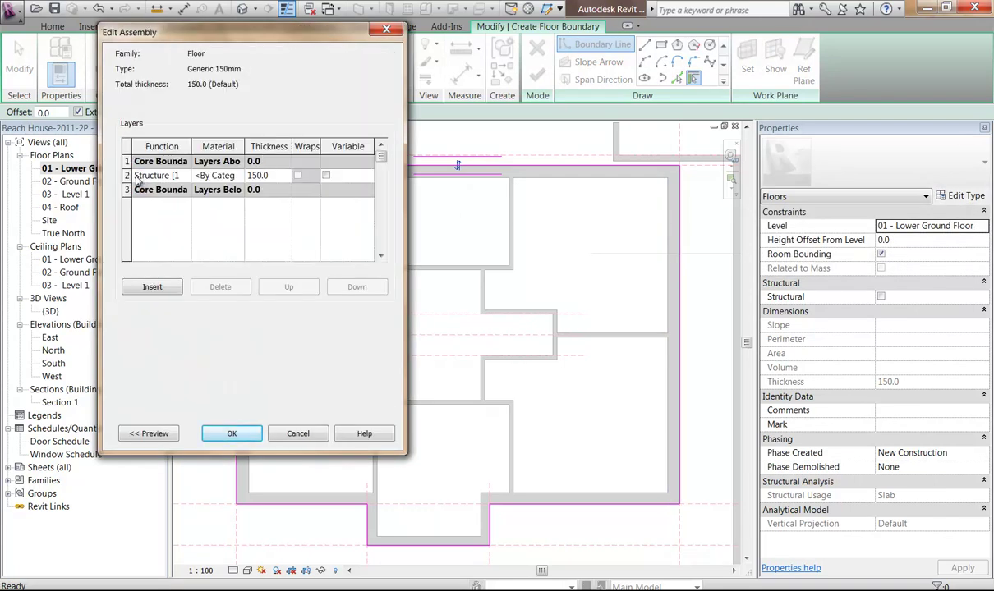
left_click(297, 434)
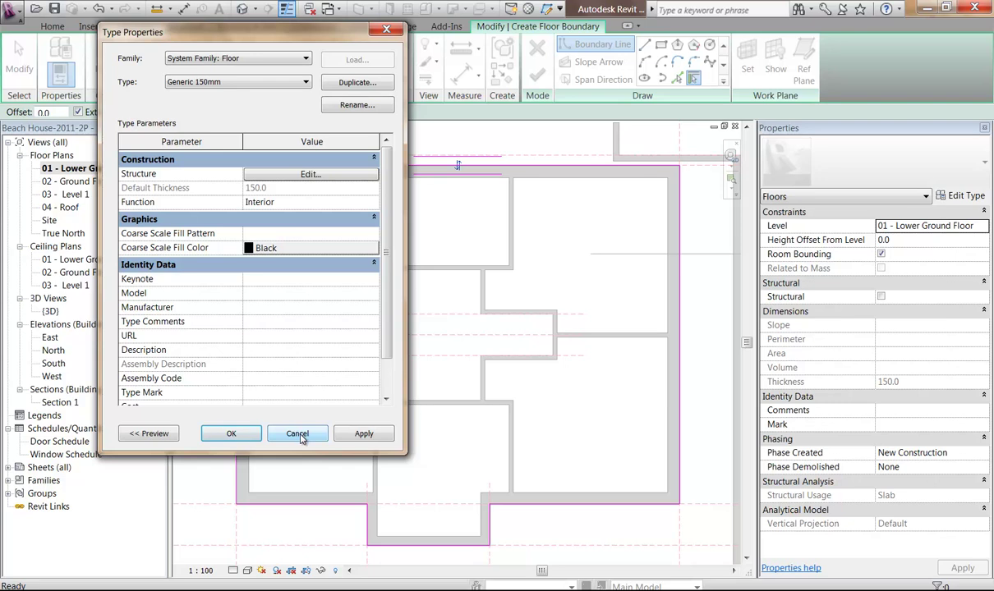
left_click(299, 436)
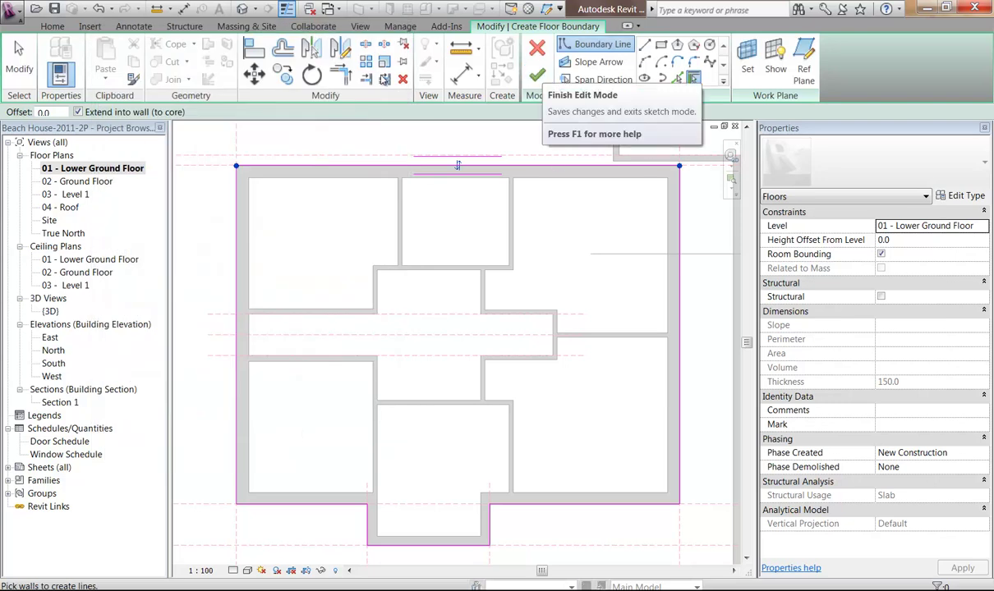
Finish the lower ground floor slab and inspect it at the lower building corner in the {3D} view.
left_click(537, 78)
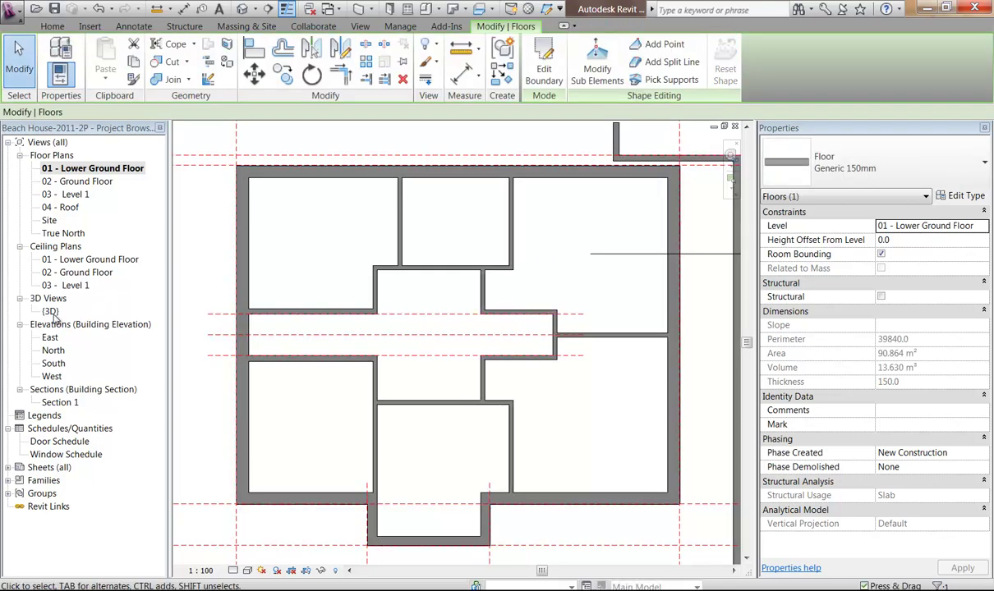
double_click(50, 312)
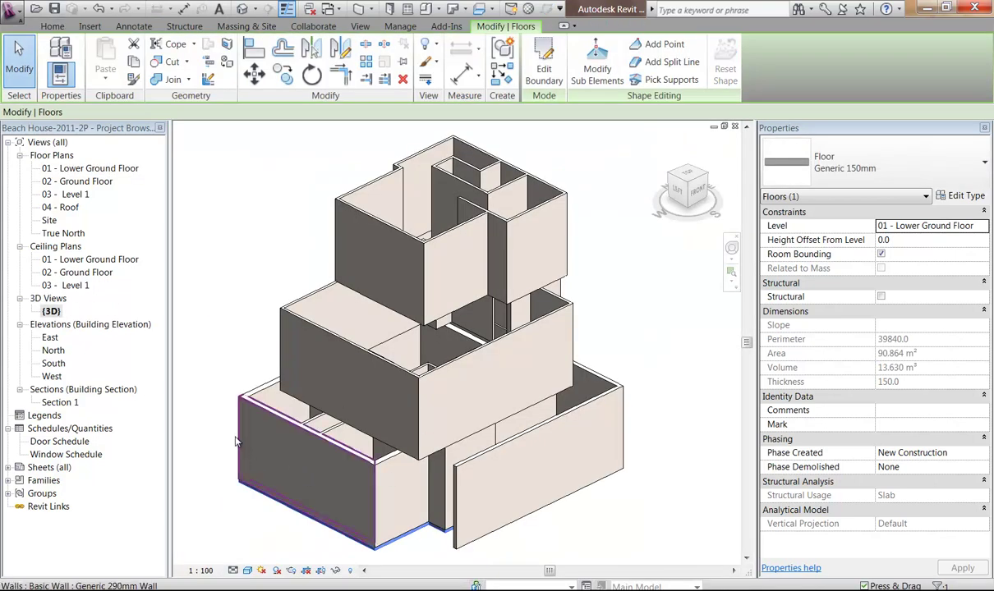
scroll(355, 481, "up", 5)
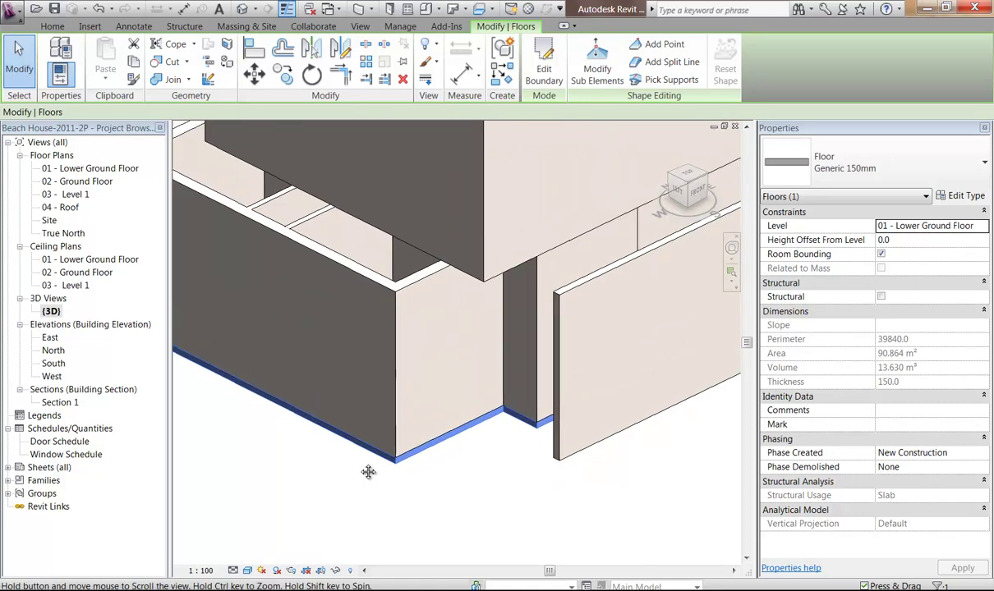
middle_click_drag(347, 412, 344, 411, "shift")
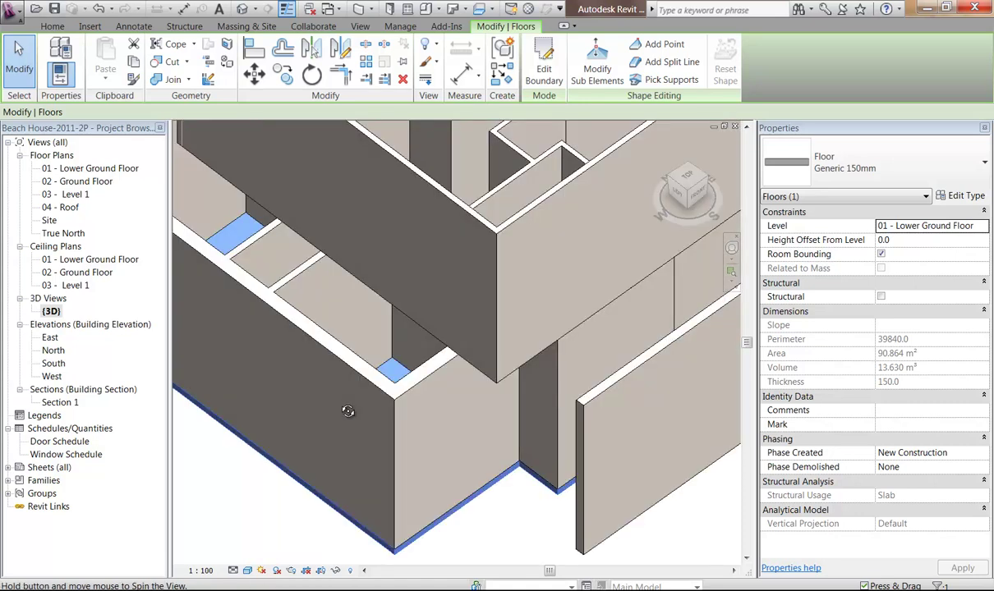
middle_click_drag(394, 371, 397, 330)
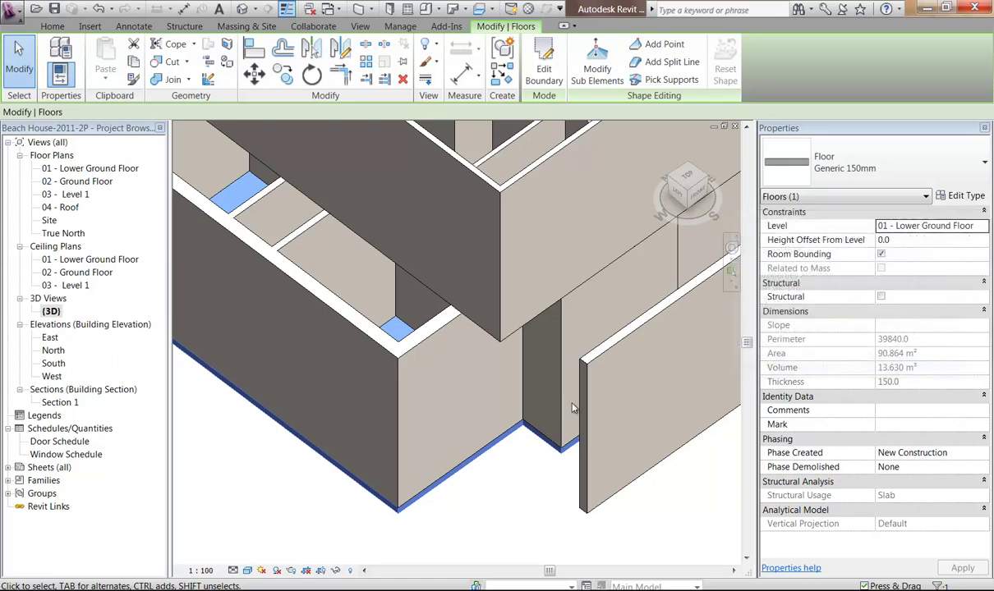
Start a floor on the 02 - Ground Floor plan and create its boundary from the whole chain of exterior walls, extended to the core.
double_click(72, 181)
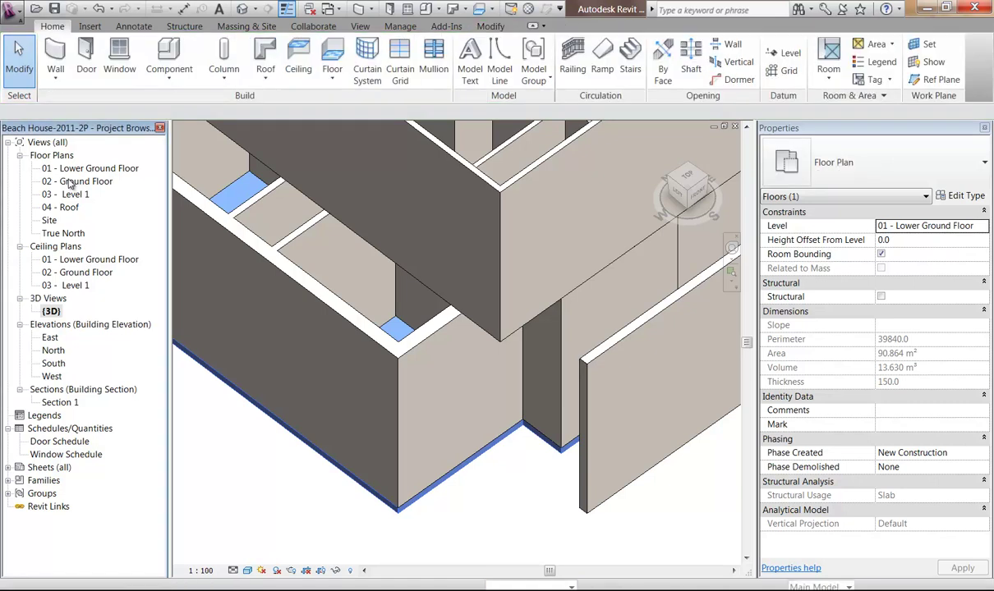
middle_click_drag(381, 334, 433, 351)
left_click(710, 359)
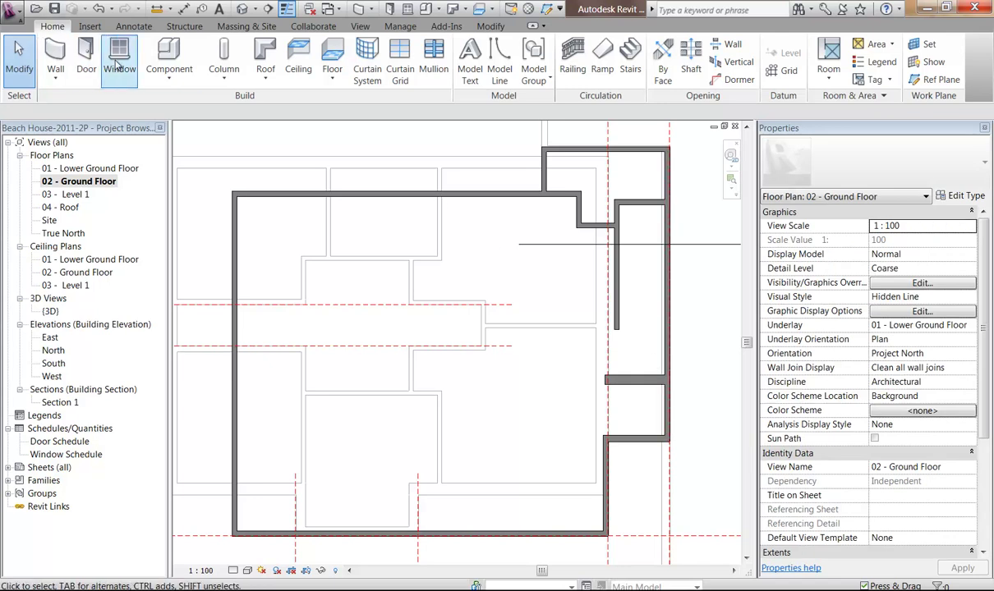
left_click(333, 52)
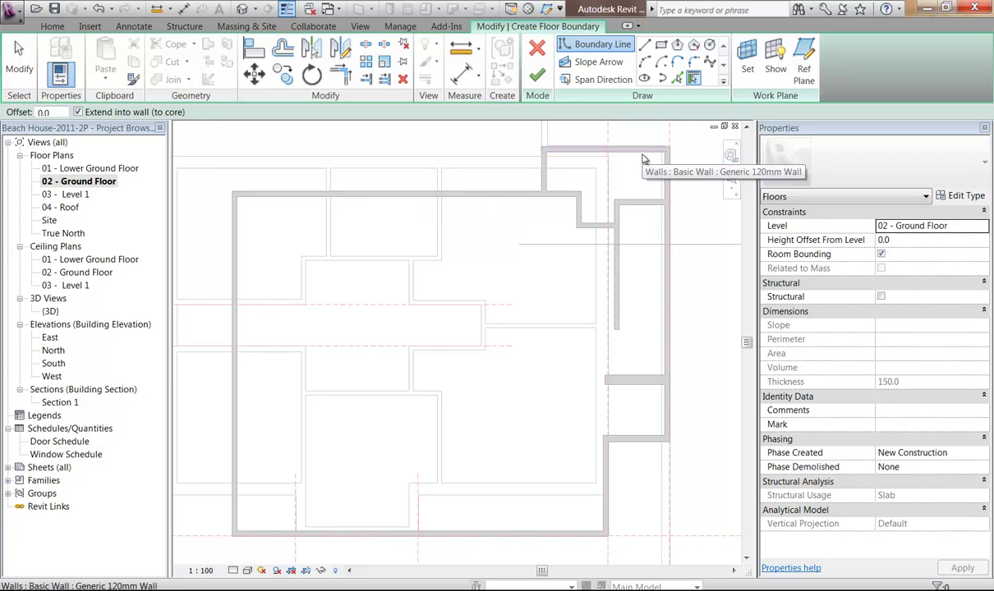
key("Tab")
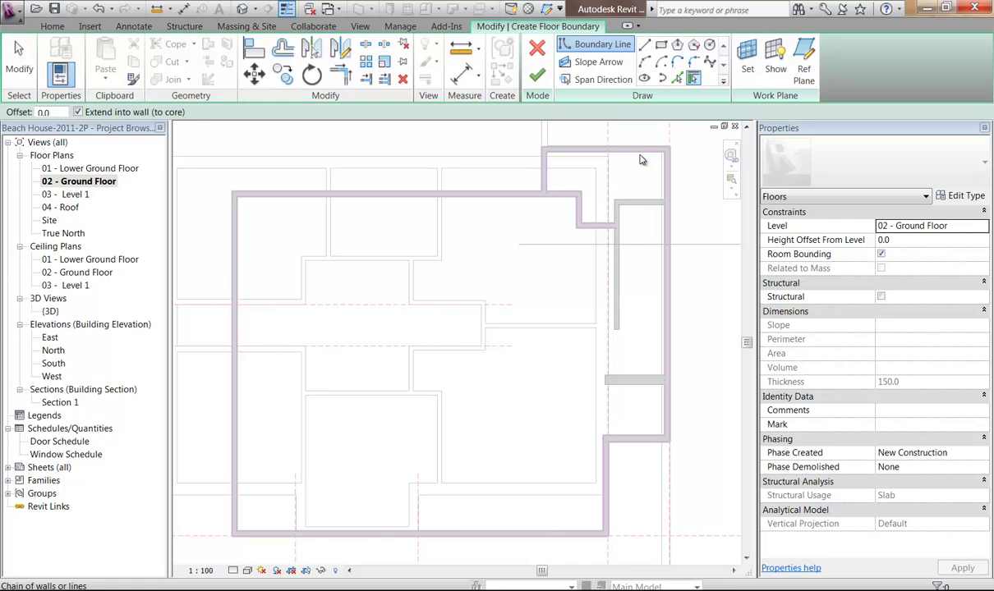
left_click(642, 160)
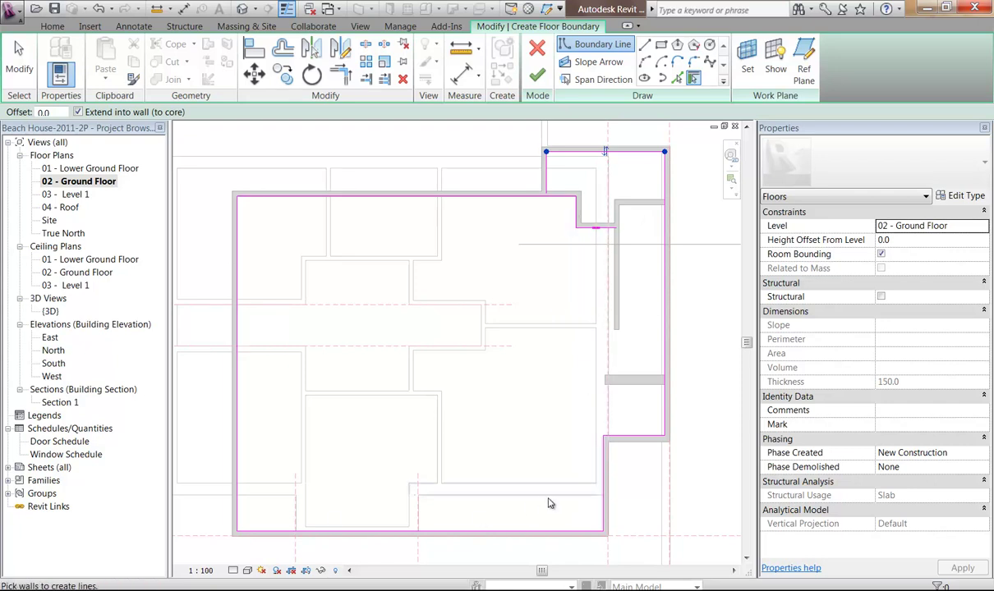
Delete the two floor boundary lines along the stepped interior wall near the plan's upper-right corner.
middle_click_drag(616, 194, 510, 242)
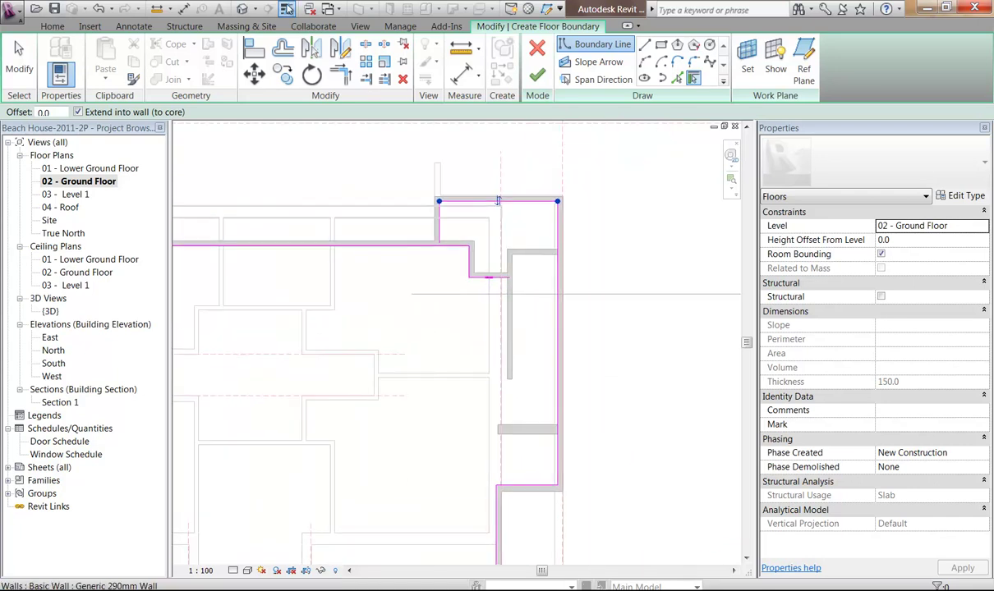
scroll(399, 313, "down", 2)
middle_click_drag(399, 313, 473, 304)
scroll(516, 255, "up", 4)
middle_click_drag(500, 248, 406, 280)
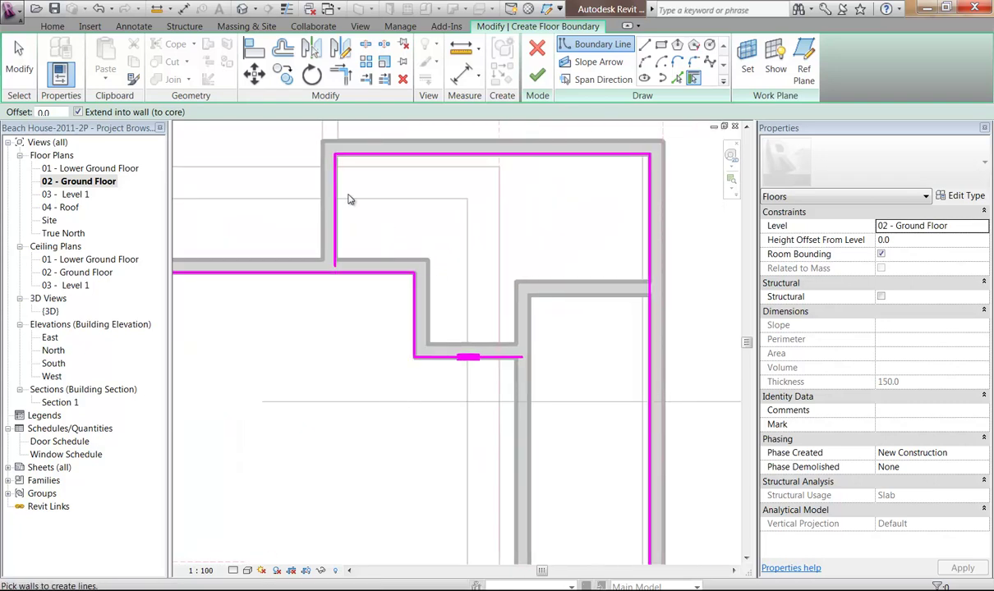
left_click(16, 59)
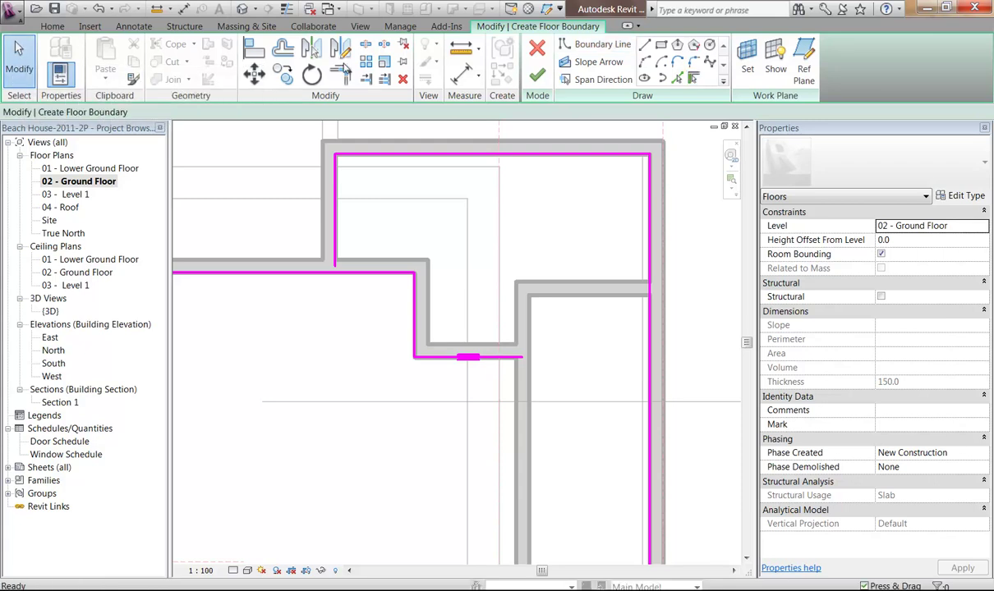
left_click_drag(377, 234, 579, 425)
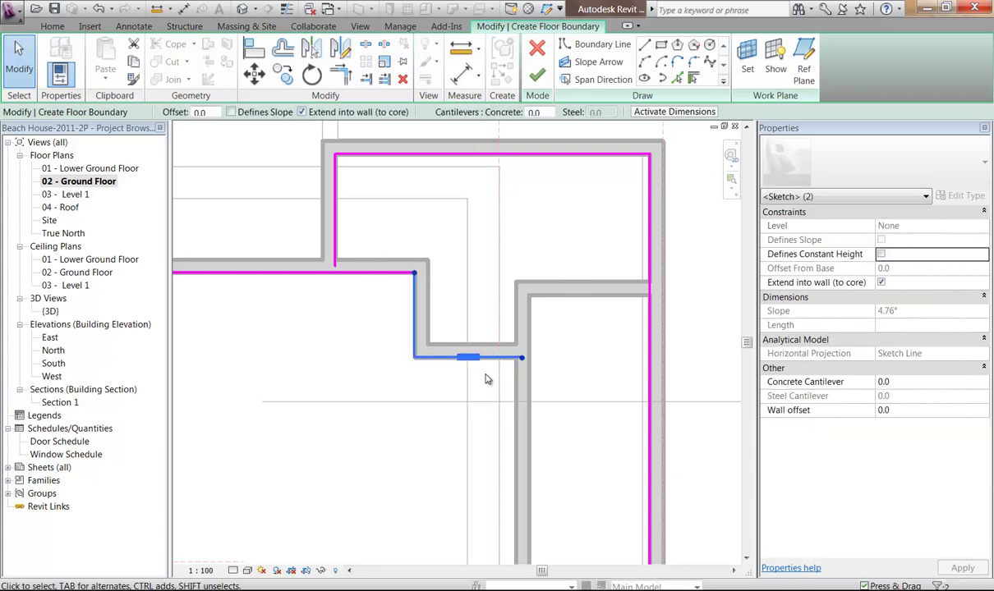
key("Delete")
Trim the ground floor's long upper boundary line and the short vertical line beside it to a closed corner.
left_click(340, 74)
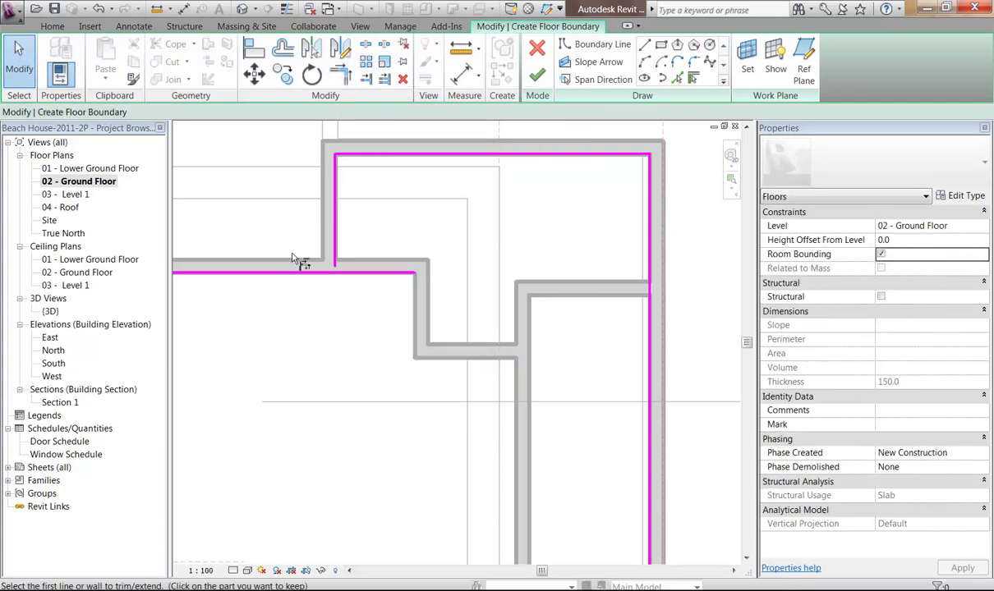
left_click(338, 254)
scroll(329, 311, "down", 5)
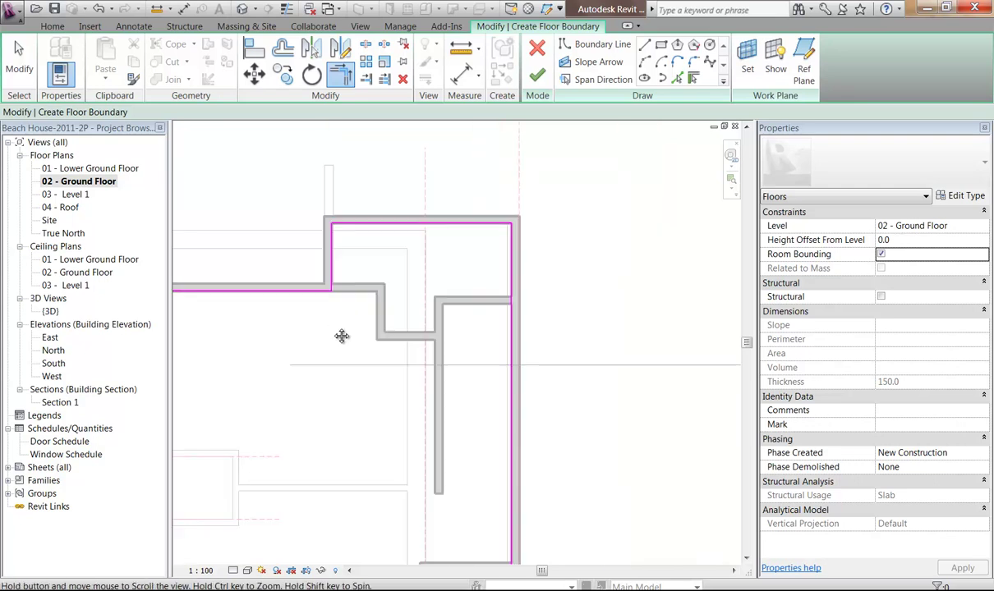
scroll(471, 287, "up", 2)
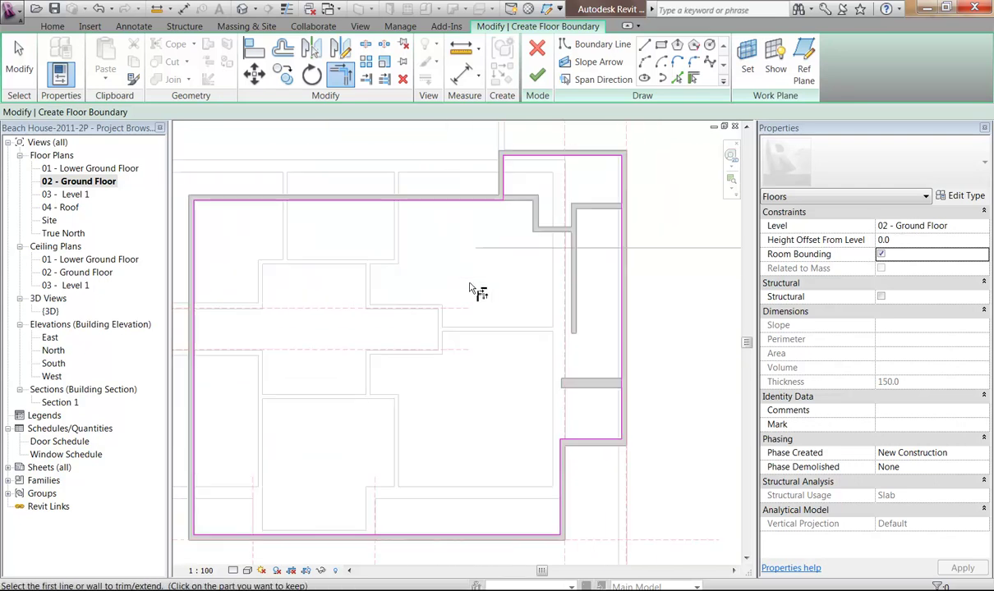
Finish the ground floor slab, declining to attach the walls below to its underside, and deselect it.
left_click(536, 75)
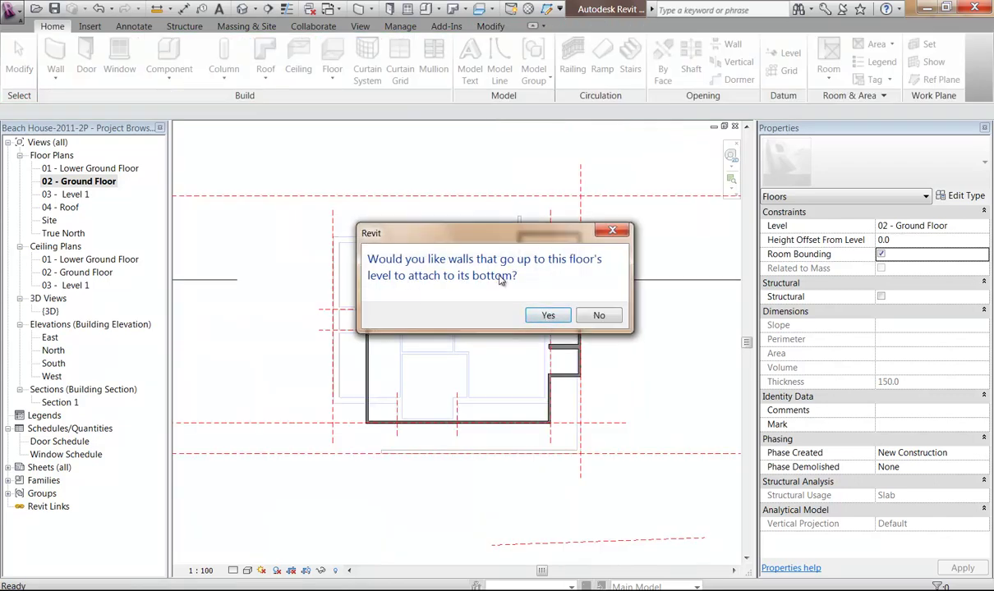
left_click_drag(496, 240, 379, 180)
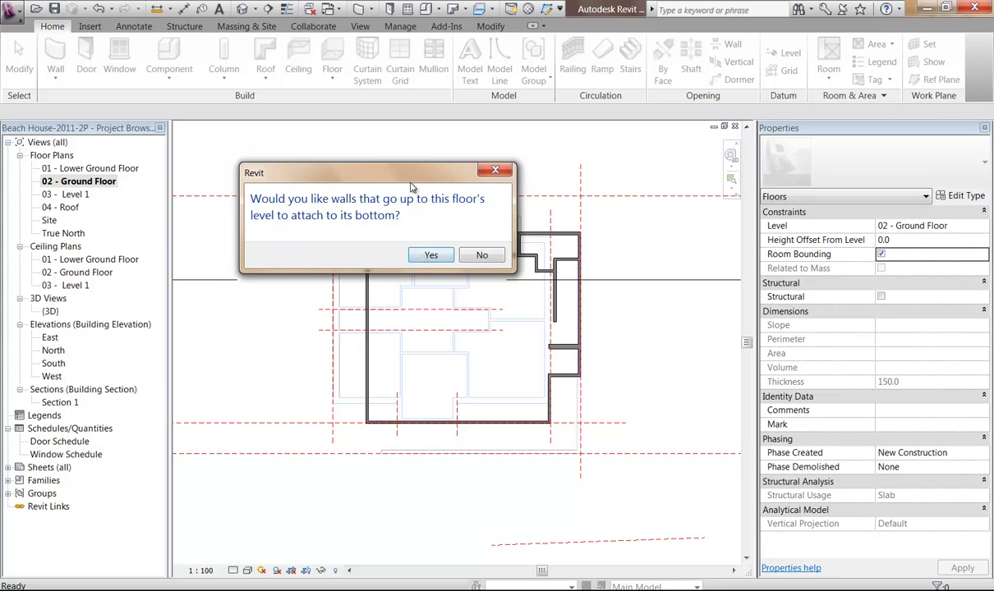
left_click_drag(413, 187, 347, 128)
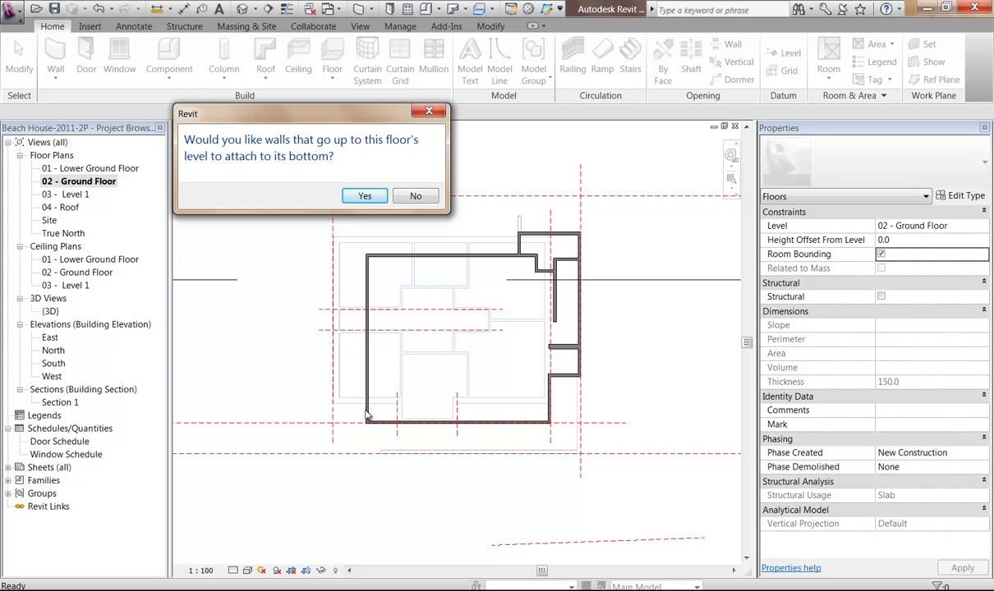
left_click(416, 197)
scroll(534, 312, "up", 3)
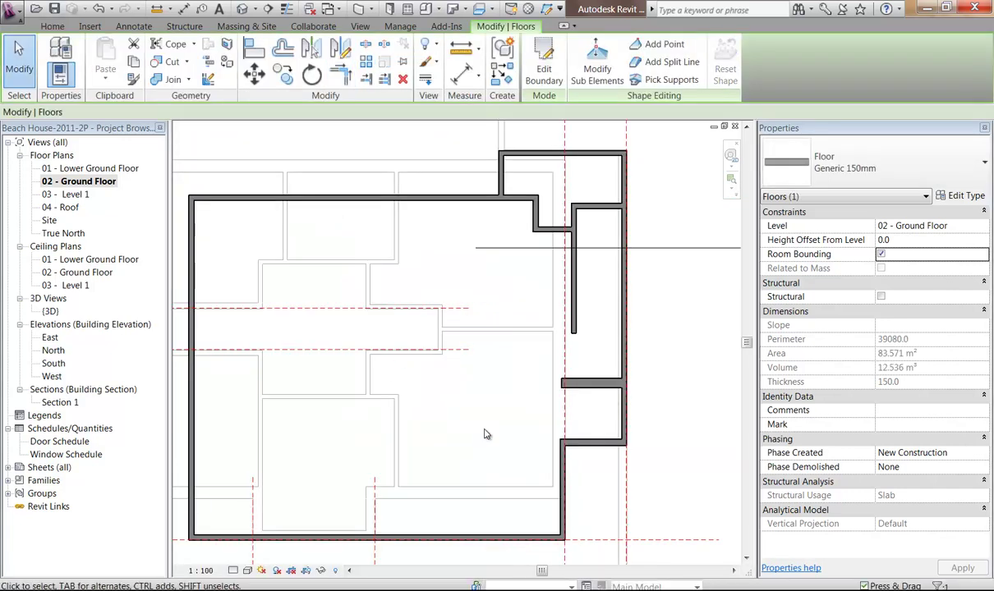
left_click(485, 433)
scroll(484, 427, "down", 3)
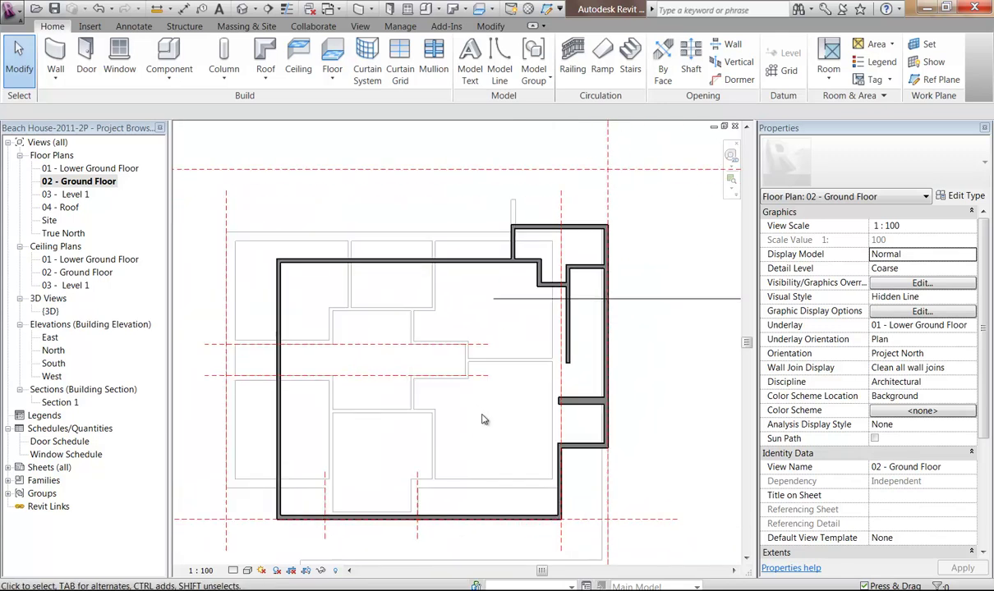
middle_click_drag(483, 419, 493, 415)
Start a floor on the 03 - Level 1 plan and create its boundary from the whole chain of exterior walls, extended to the core.
double_click(70, 195)
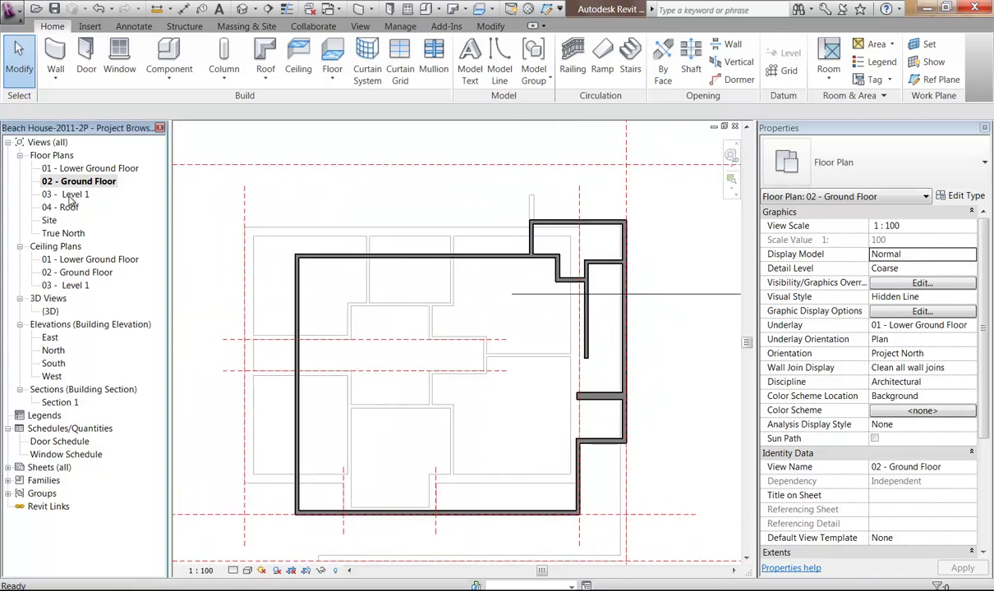
scroll(428, 324, "up", 4)
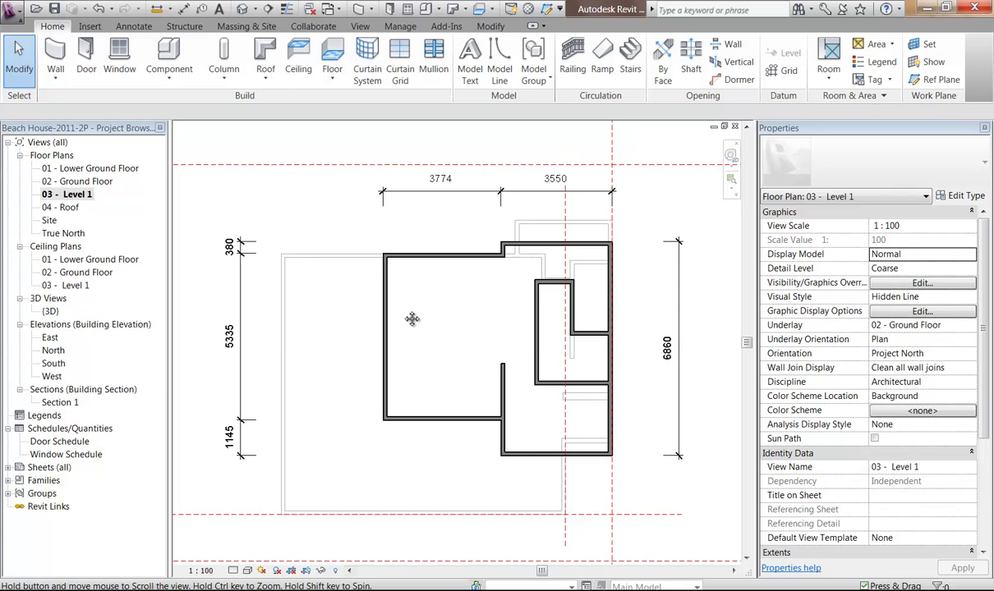
left_click(332, 57)
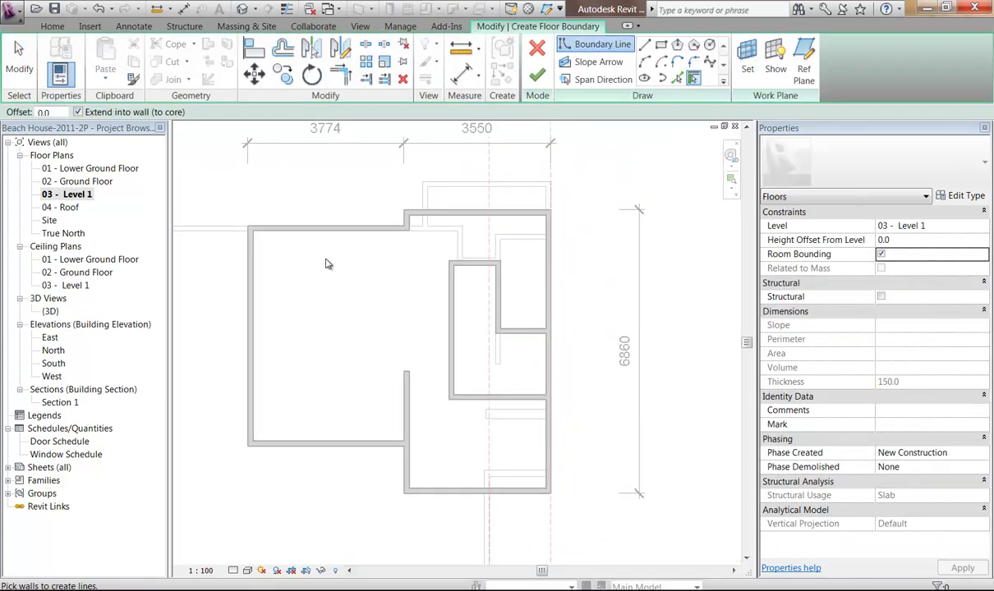
key("Tab")
left_click(322, 240)
middle_click_drag(337, 372, 374, 360)
scroll(375, 360, "up", 1)
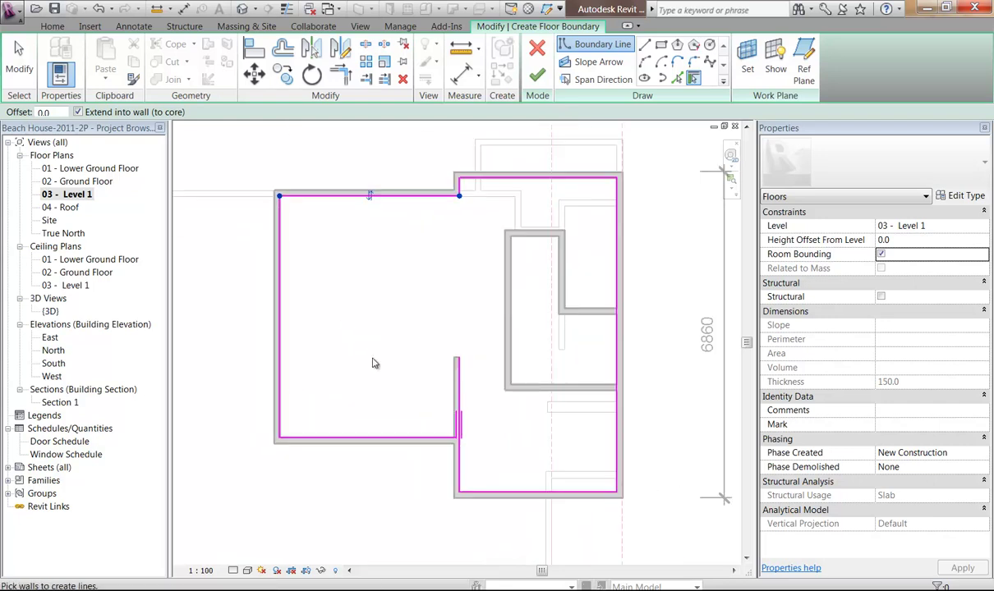
Trim the Level 1 floor boundary to a corner where the lower-left horizontal line meets the vertical line, removing the part along the interior wall.
left_click(340, 74)
left_click(448, 439)
left_click(458, 461)
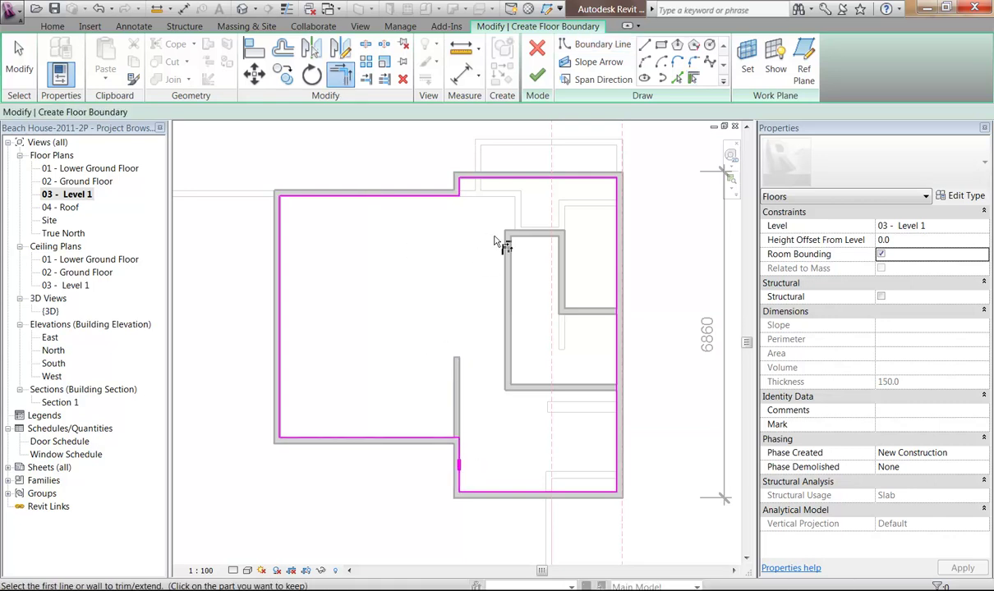
Finish the Level 1 slab without attaching the walls below to its underside, and deselect it.
left_click(537, 75)
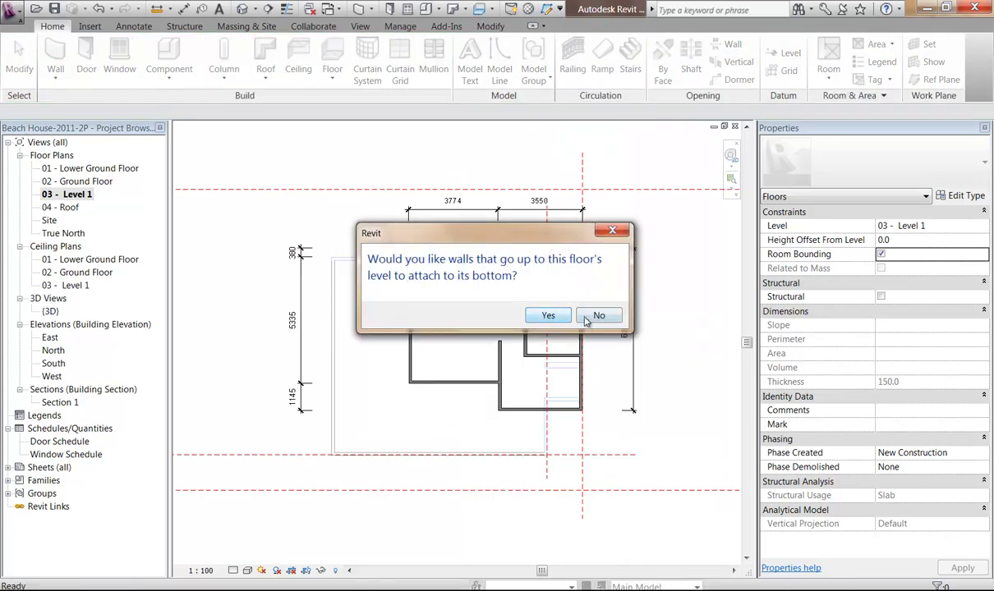
left_click(600, 316)
scroll(499, 304, "up", 3)
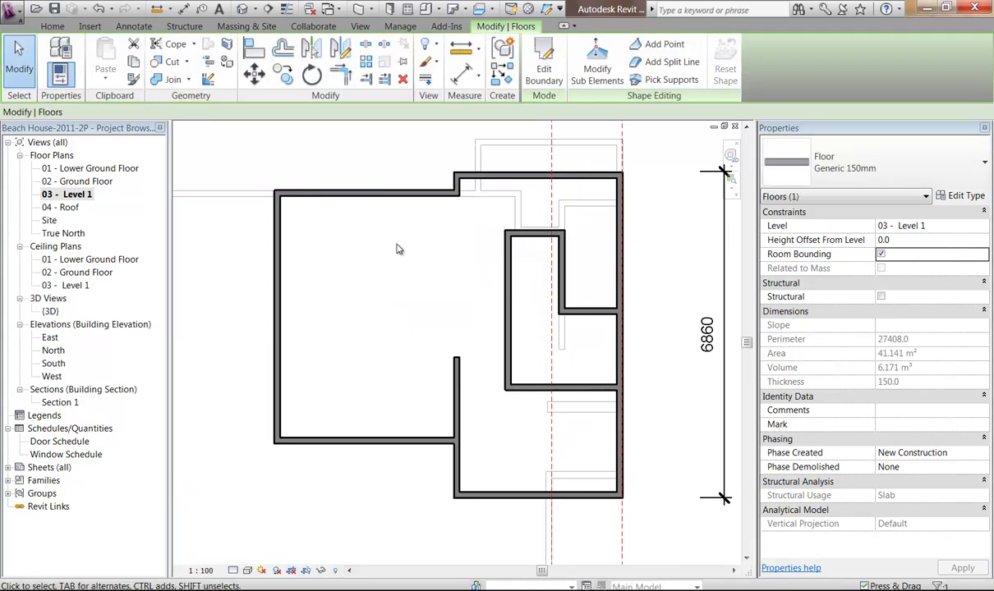
left_click(358, 148)
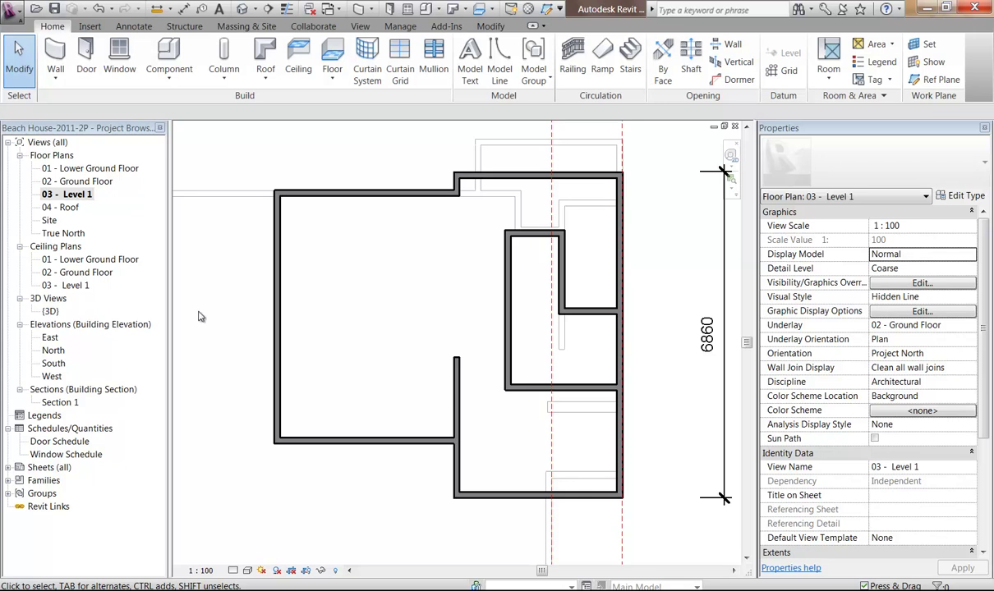
Open the {3D} view and inspect the floor slabs across the building's levels.
double_click(51, 312)
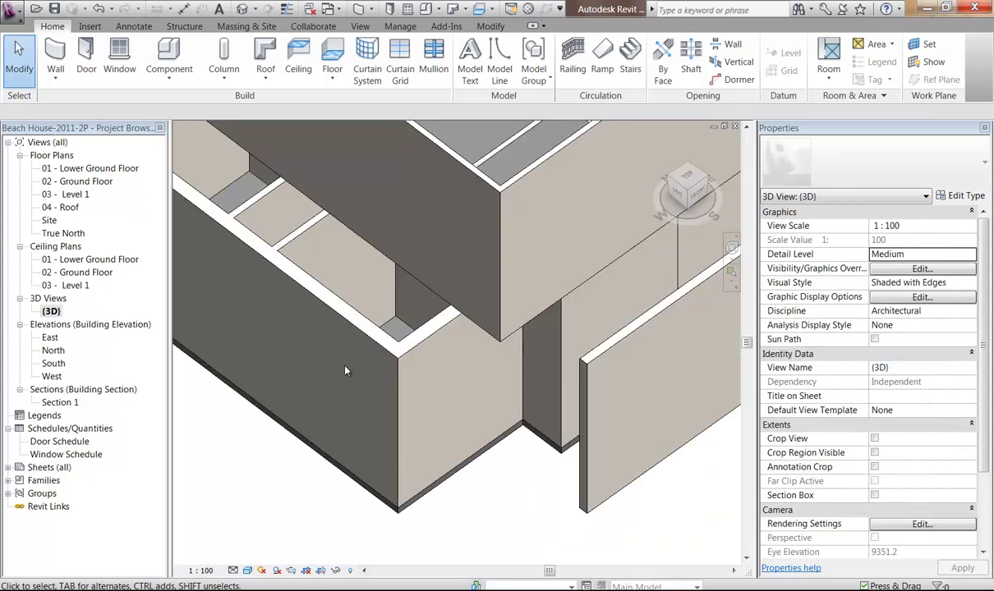
scroll(353, 361, "down", 4)
middle_click_drag(381, 403, 230, 269)
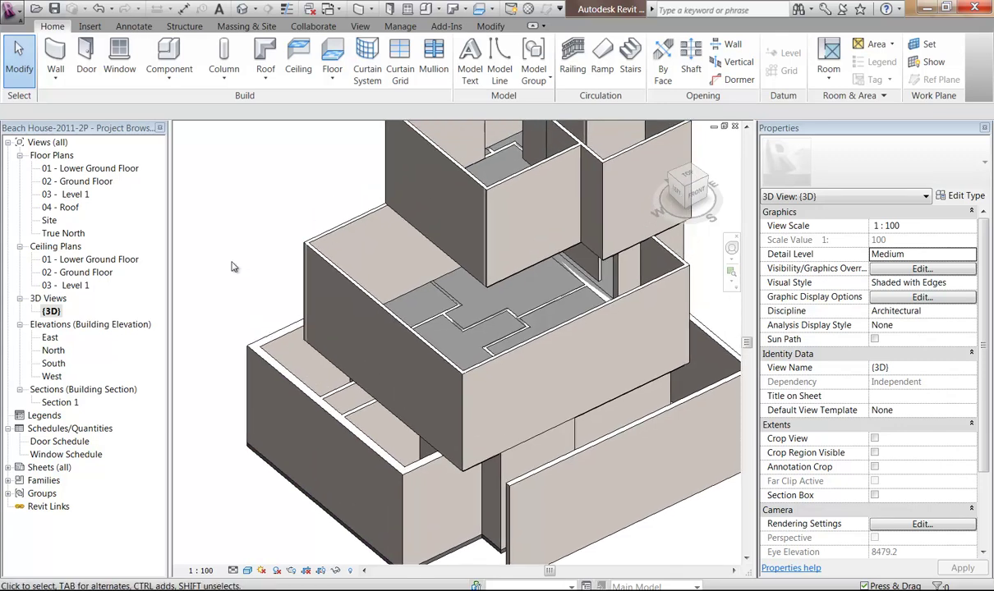
Examine the ground floor slab edge where the lower ground floor walls meet the overhanging exterior walls.
middle_click_drag(328, 355, 342, 306, "shift")
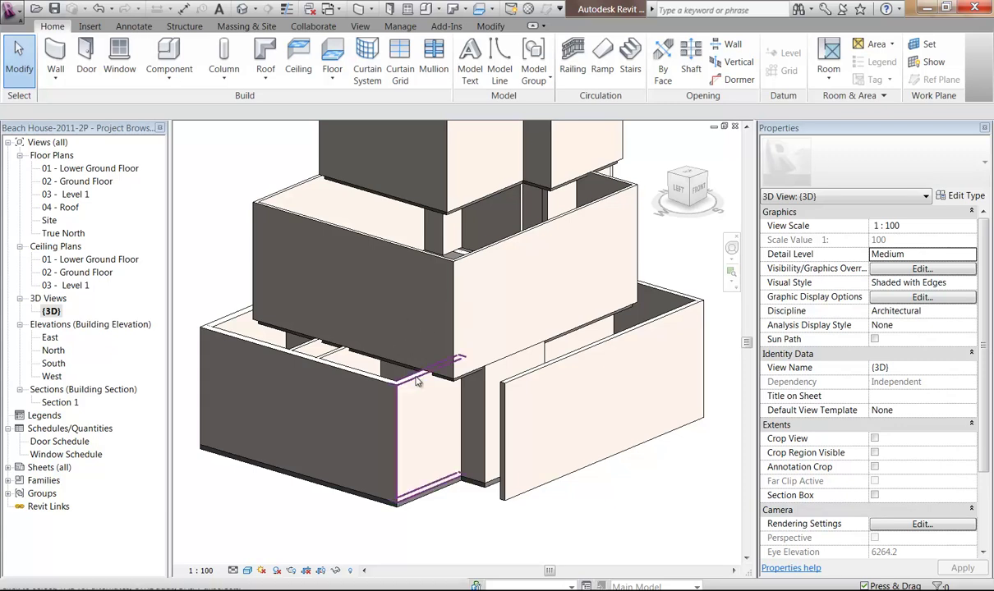
scroll(477, 386, "up", 5)
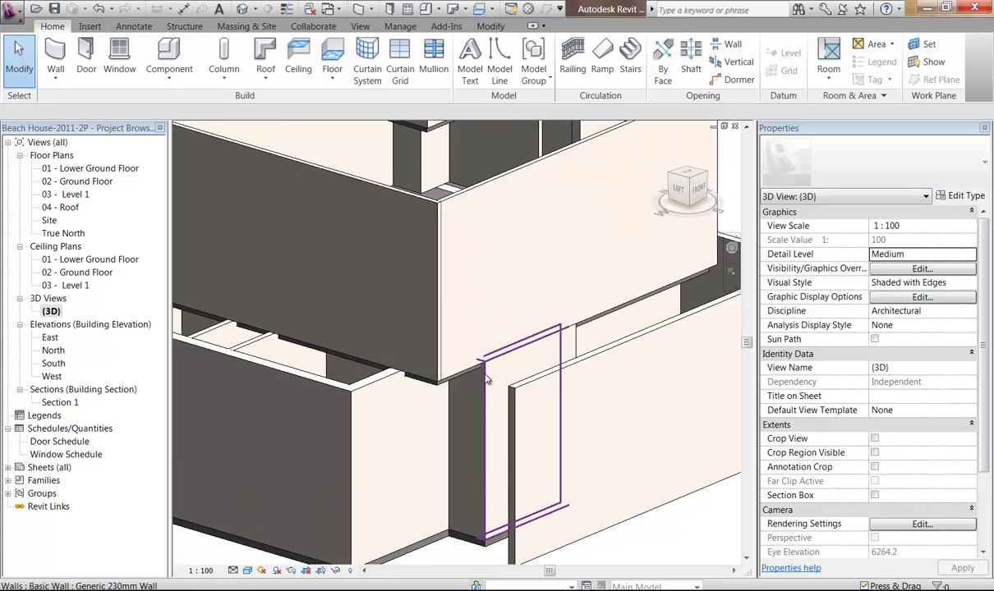
scroll(400, 365, "up", 3)
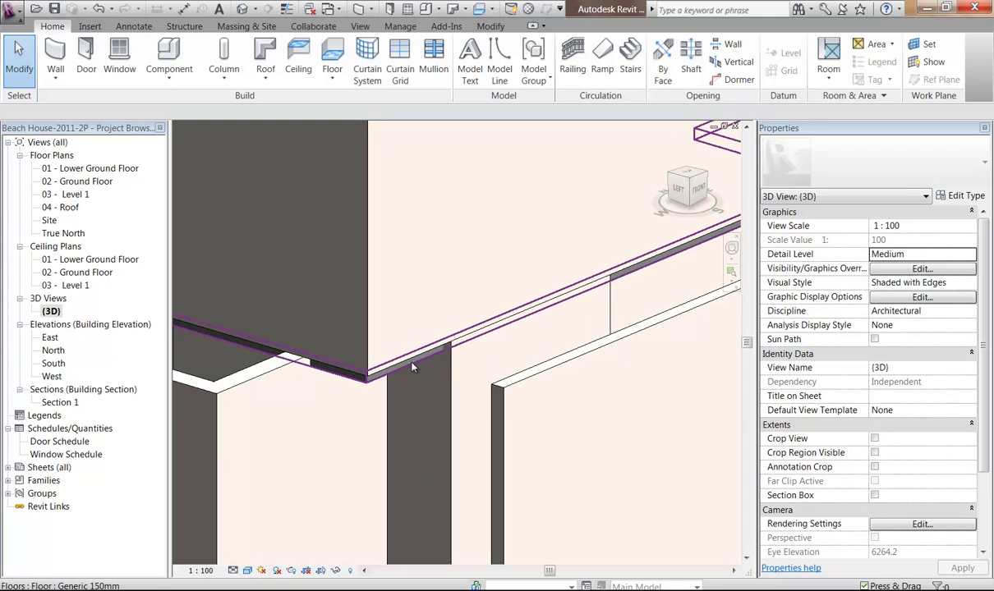
scroll(440, 411, "up", 2)
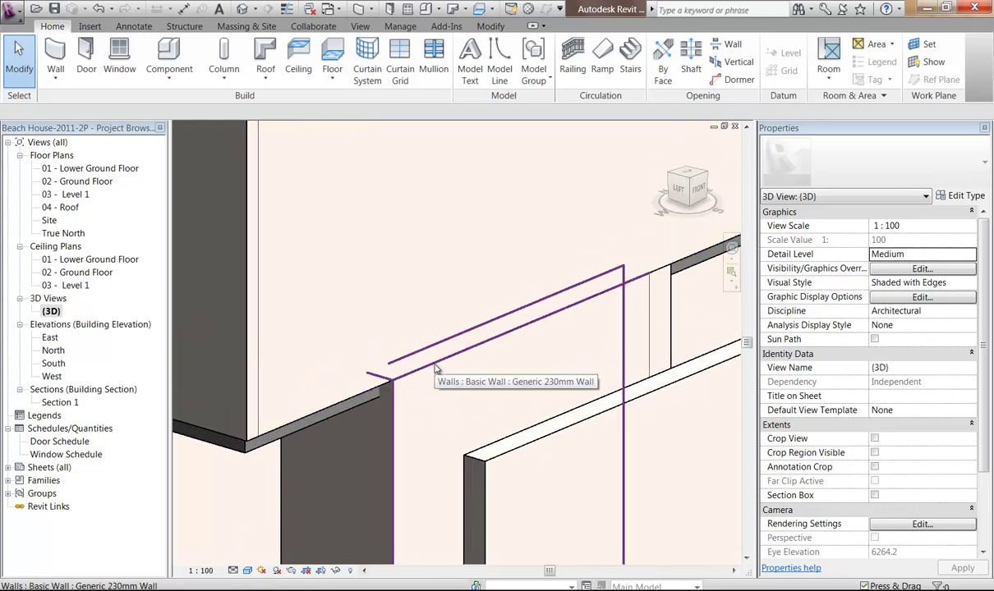
middle_click_drag(436, 369, 464, 277, "shift")
middle_click_drag(526, 256, 390, 256)
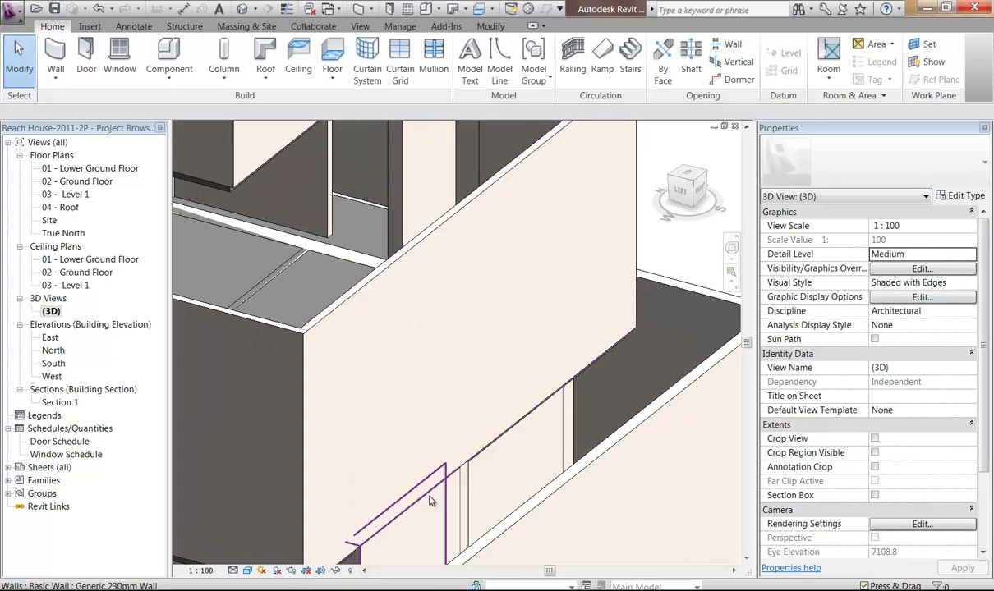
scroll(390, 435, "up", 1)
middle_click_drag(394, 468, 471, 341)
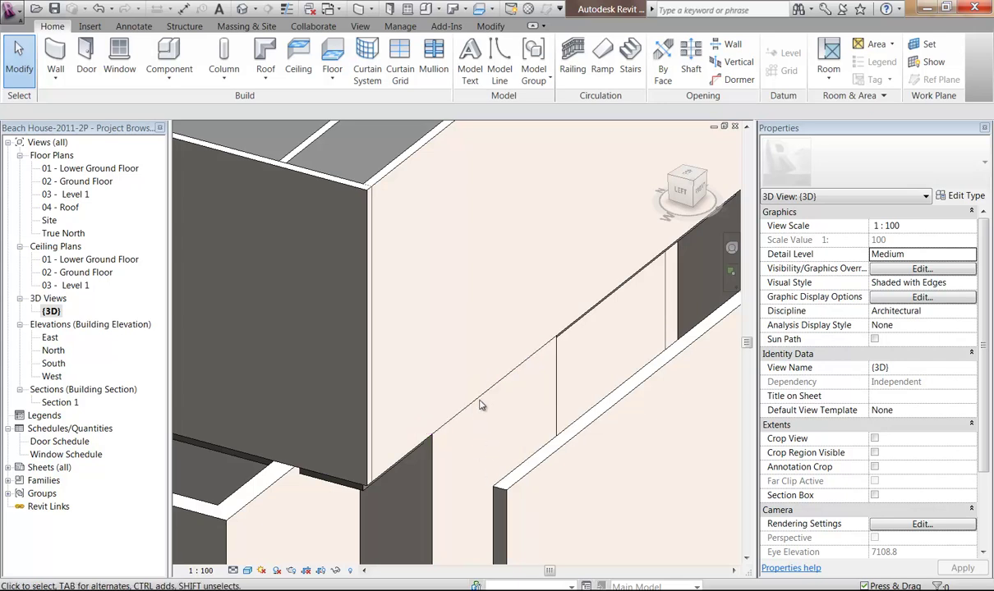
Join the Generic 230mm lower ground floor wall with the ground floor exterior wall directly above it, and exit Join Geometry.
left_click(490, 27)
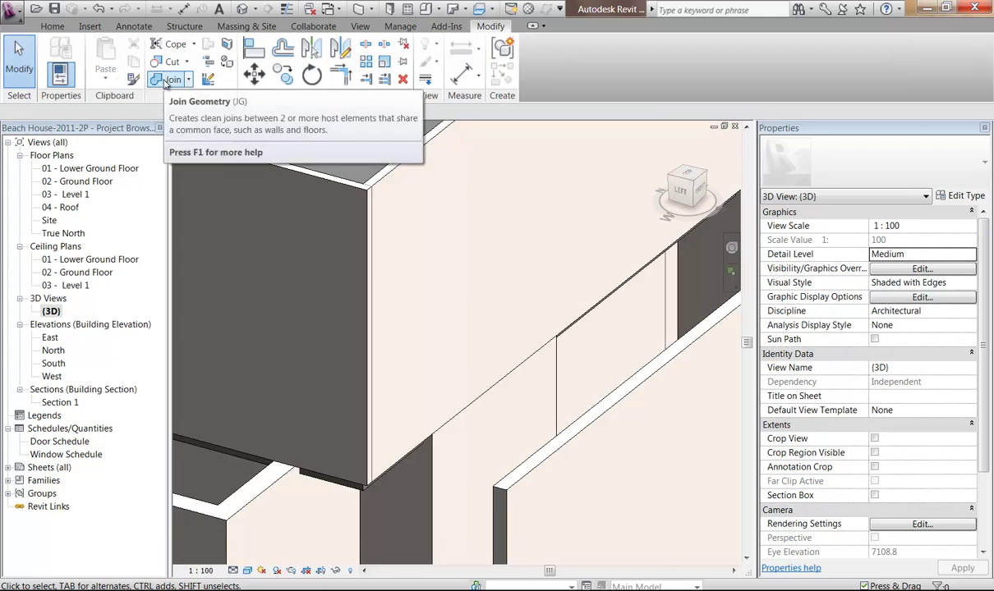
left_click(166, 82)
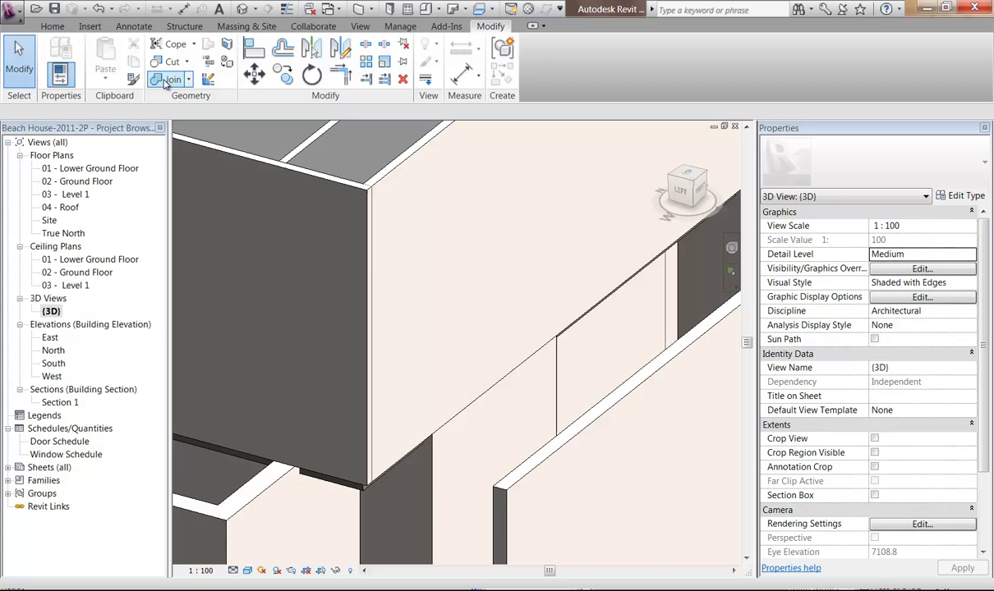
left_click(472, 405)
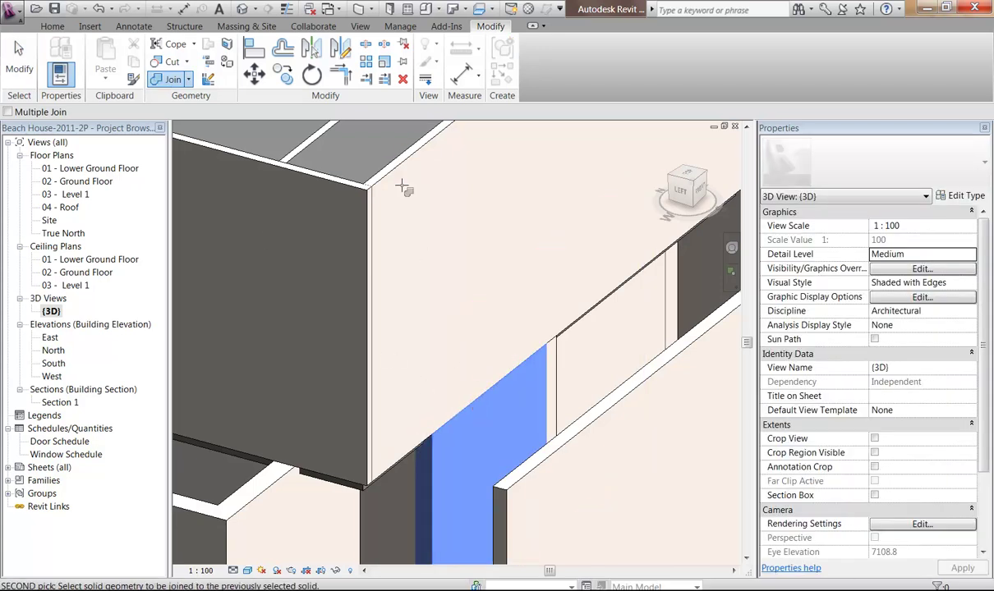
left_click(403, 170)
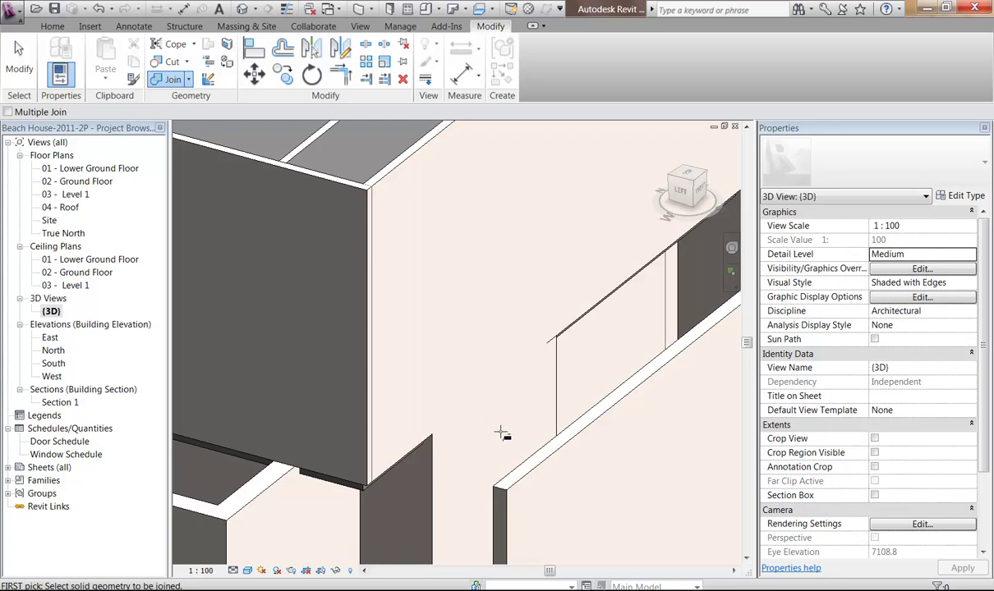
scroll(461, 410, "up", 5)
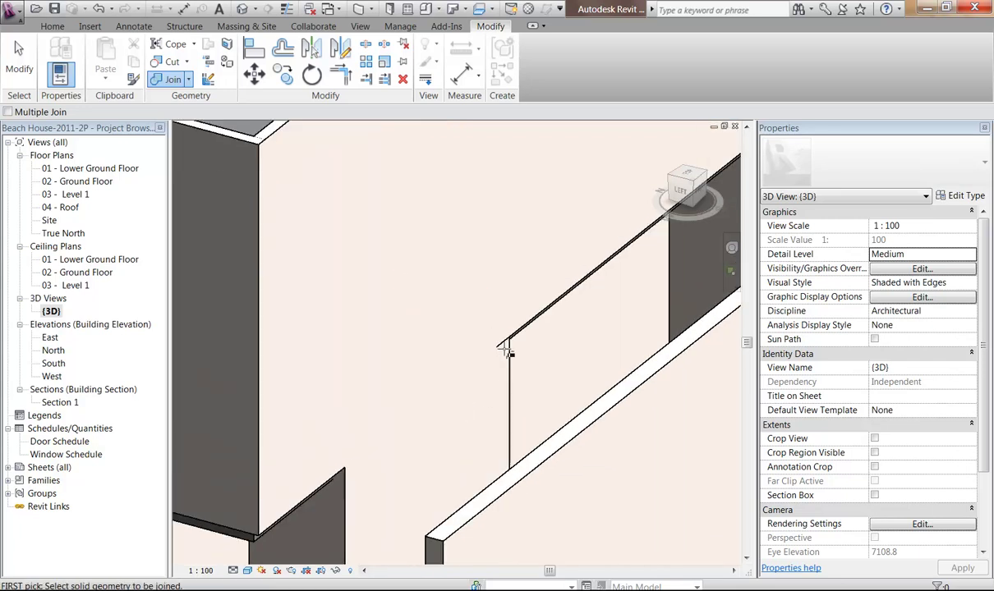
scroll(503, 376, "down", 2)
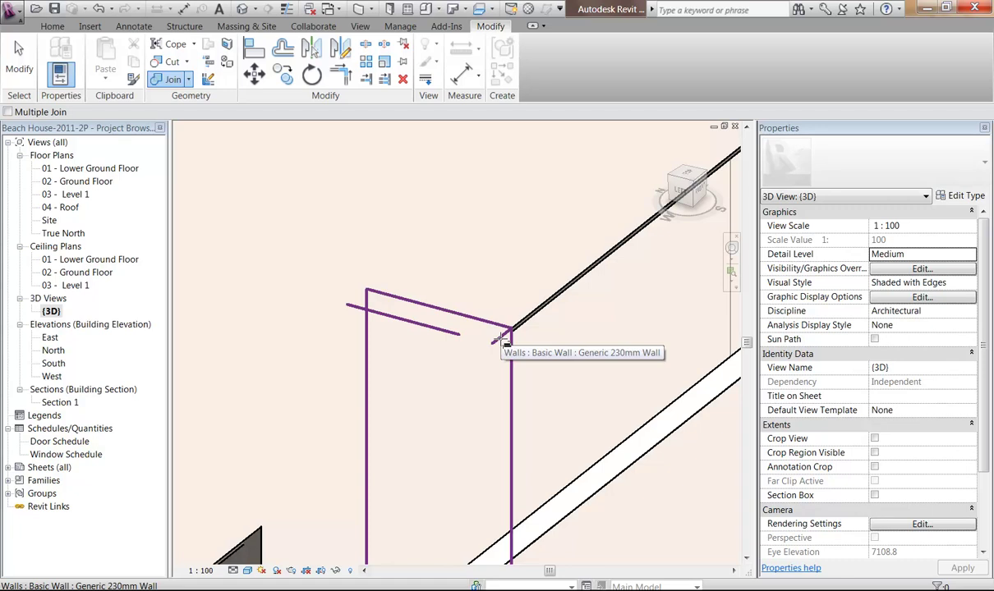
left_click(501, 335)
scroll(476, 353, "down", 3)
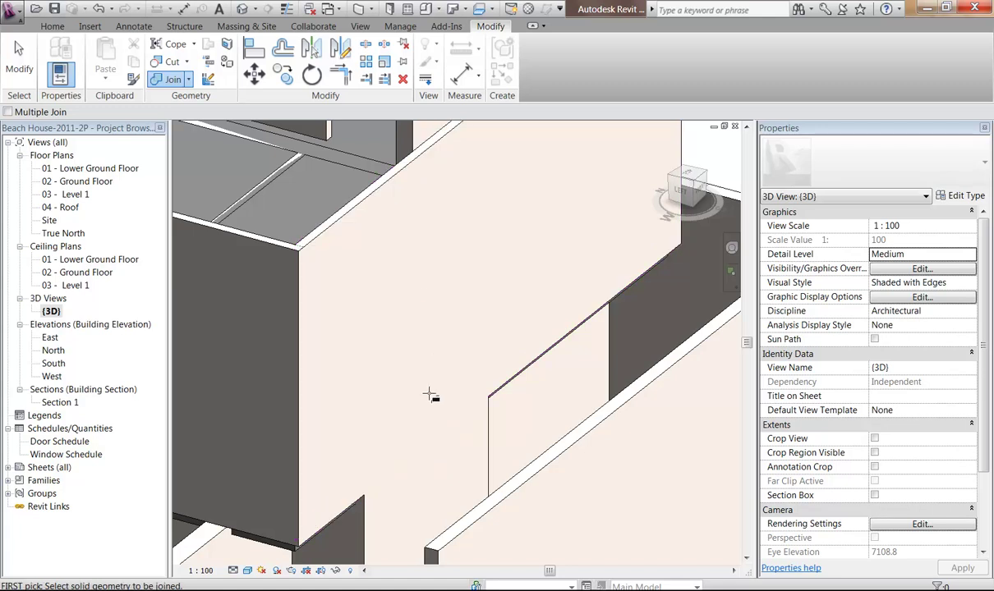
middle_click_drag(428, 328, 472, 236, "shift")
middle_click_drag(331, 251, 412, 259, "shift")
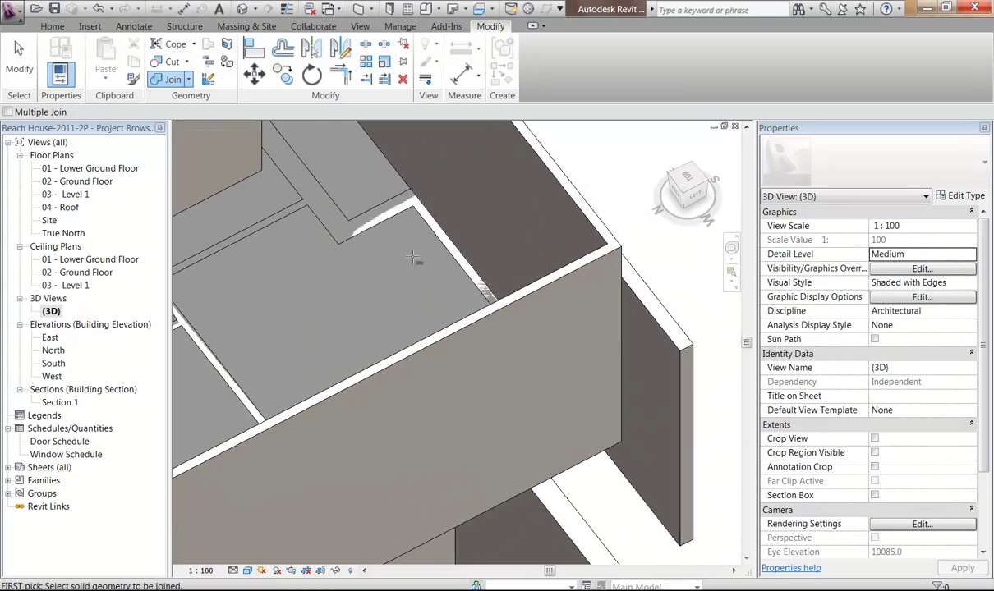
right_click(383, 261)
left_click(416, 270)
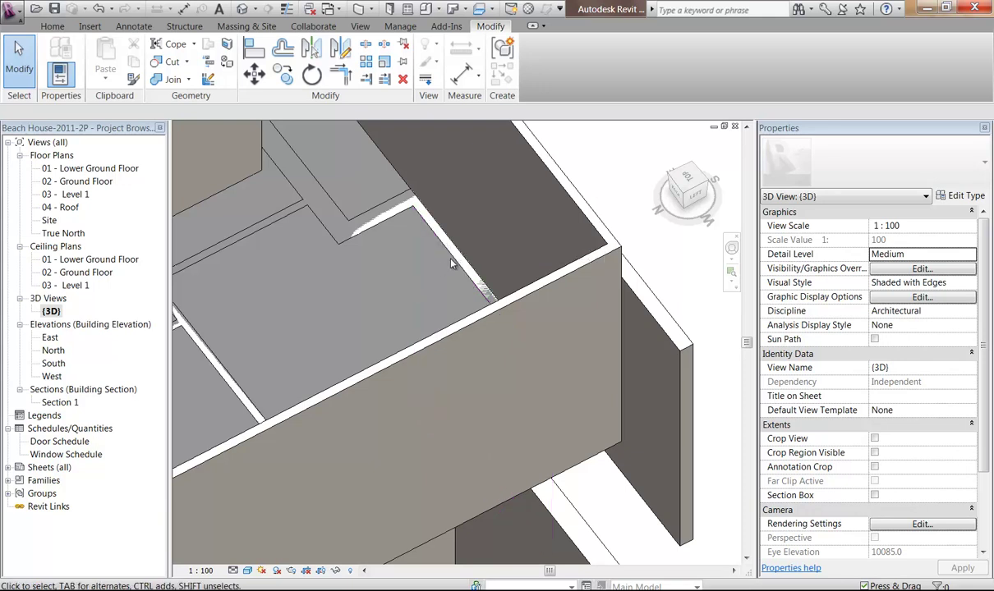
Check the properties of the 230 mm lower ground floor wall and the 120 mm wall above it, and clear the selection.
left_click(450, 258)
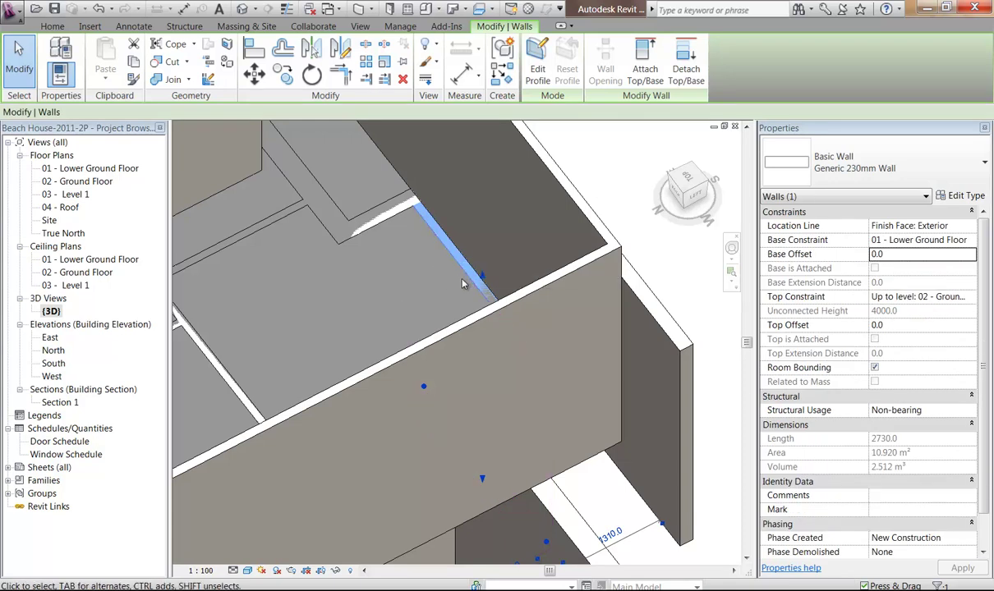
middle_click_drag(434, 307, 308, 287, "shift")
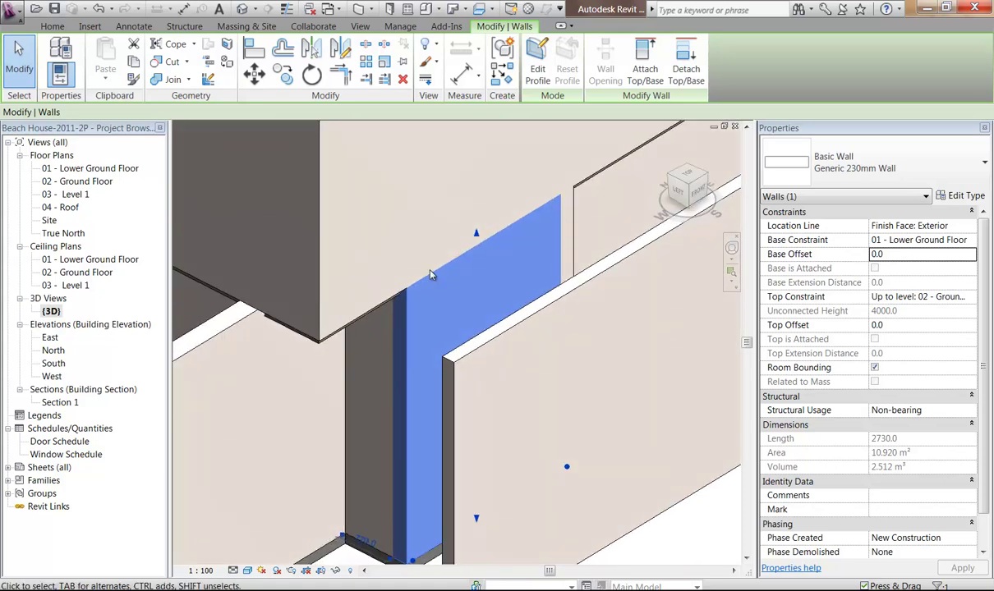
scroll(408, 265, "up", 2)
left_click(294, 346)
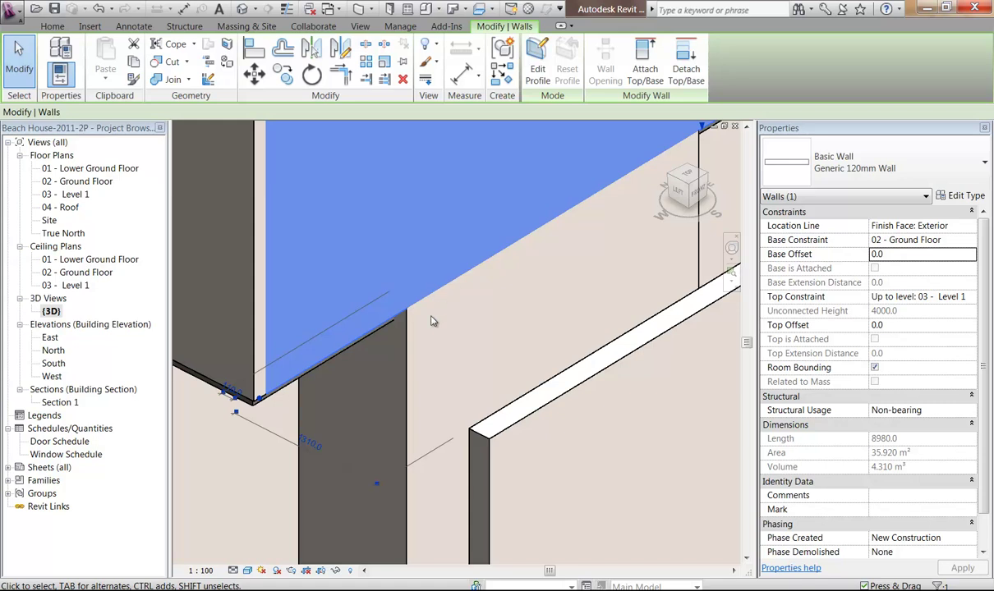
left_click(455, 398)
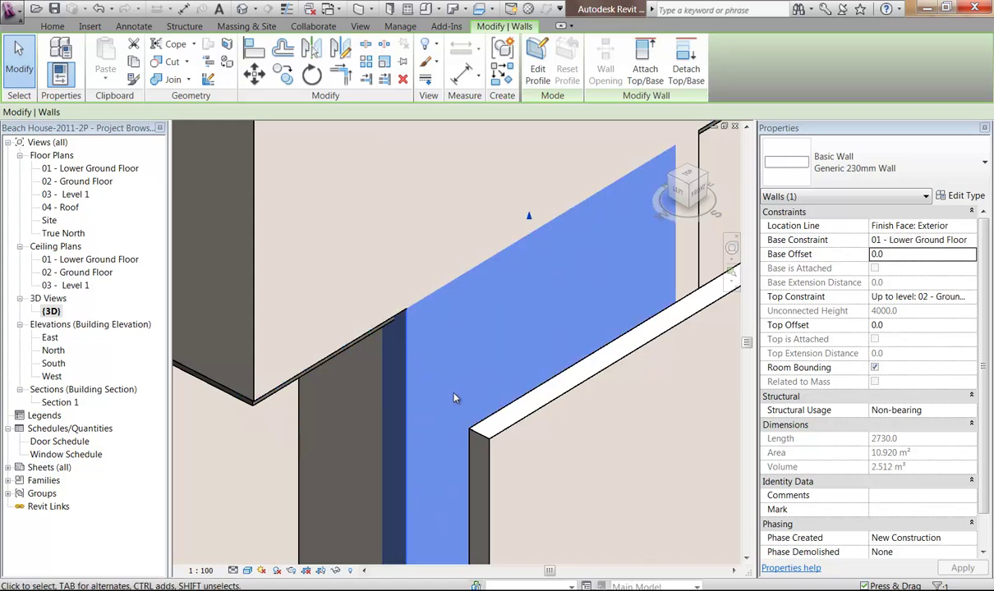
key("Delete")
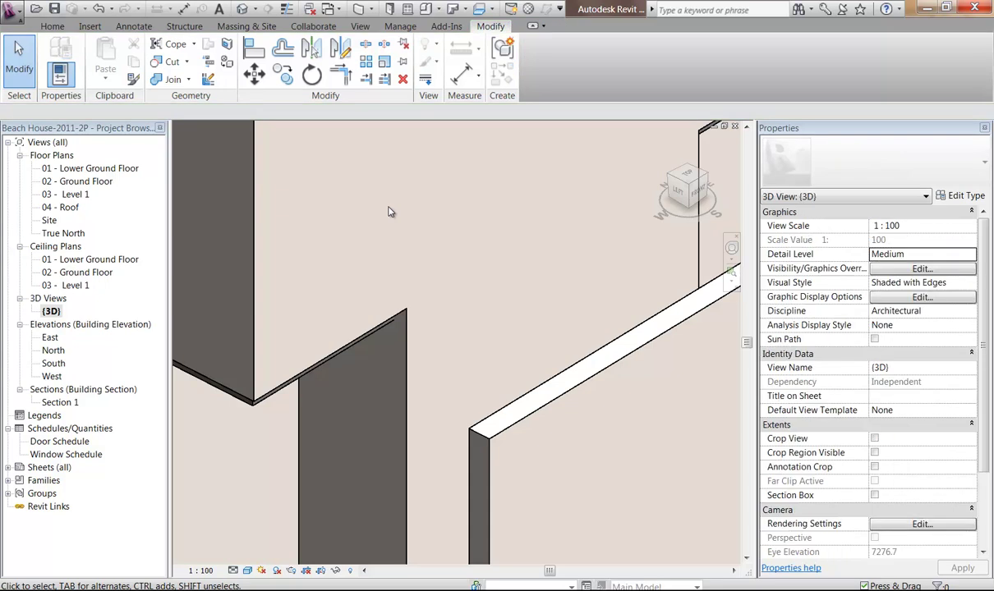
Join the 230 mm lower ground floor wall showing through the floor with the ground floor slab.
scroll(390, 212, "down", 3)
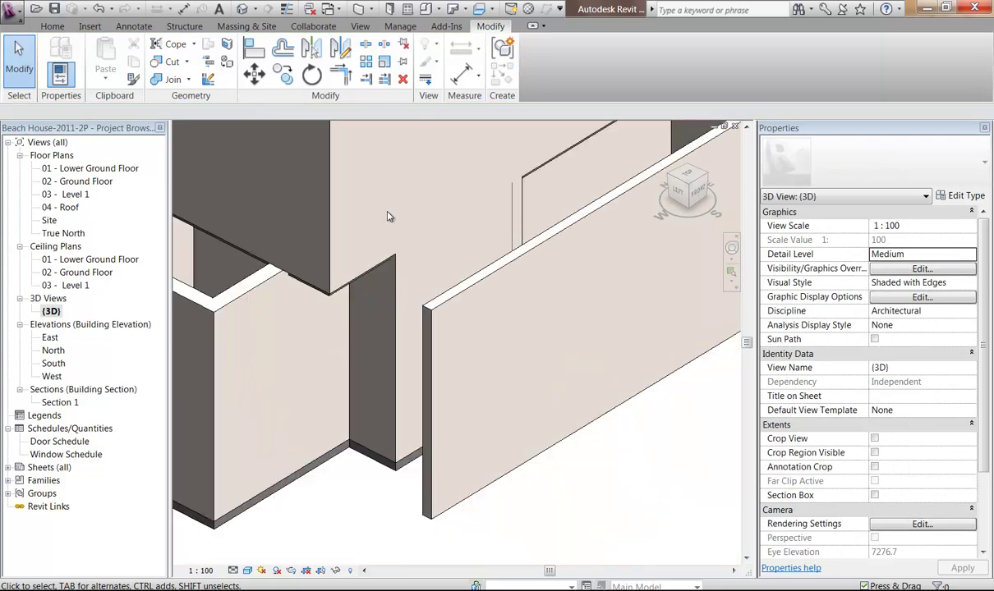
scroll(364, 211, "up", 2)
middle_click_drag(364, 210, 418, 357)
scroll(477, 307, "up", 1)
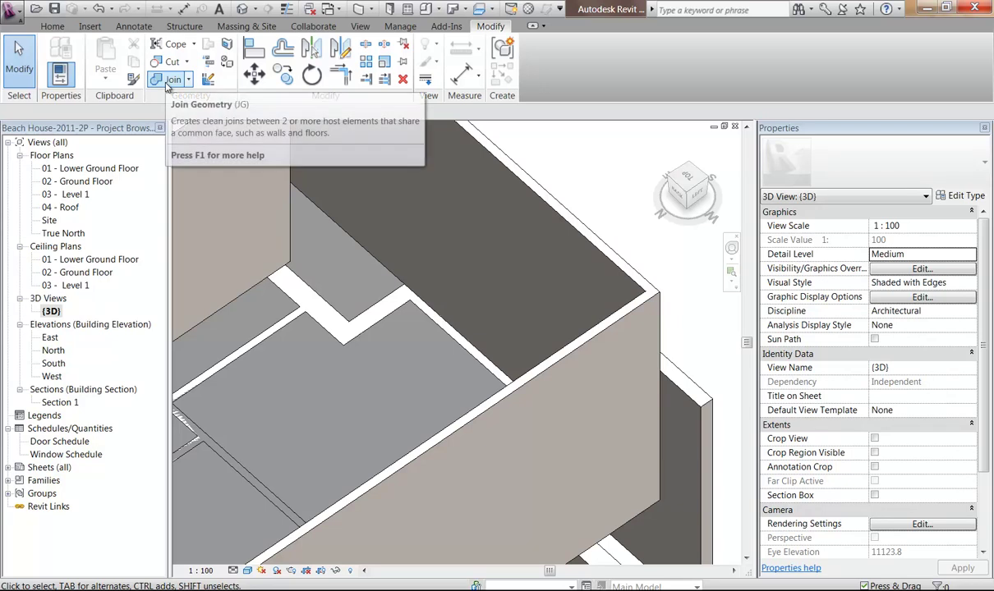
left_click(168, 82)
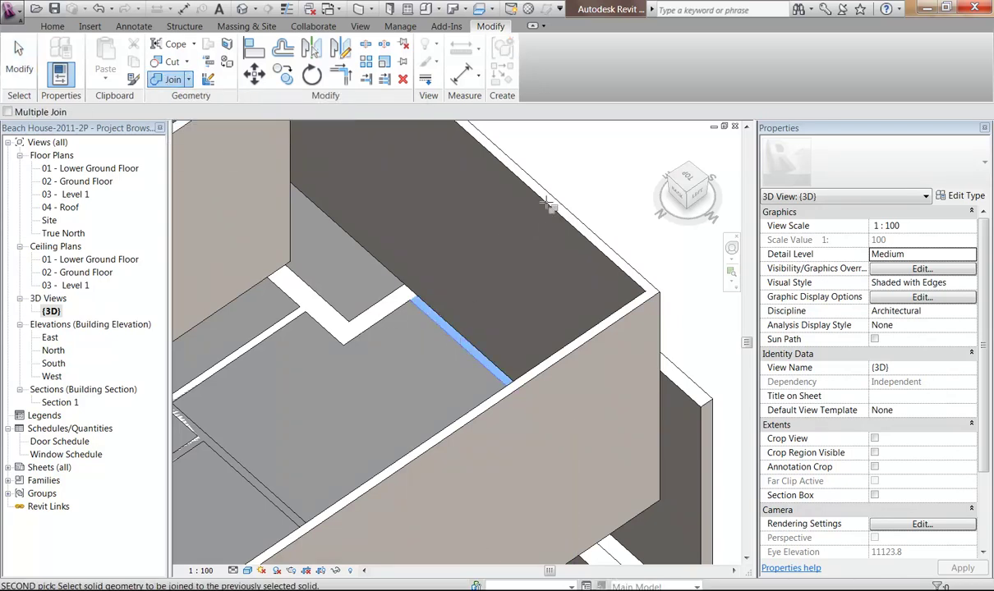
left_click(429, 308)
middle_click_drag(429, 308, 415, 251, "shift")
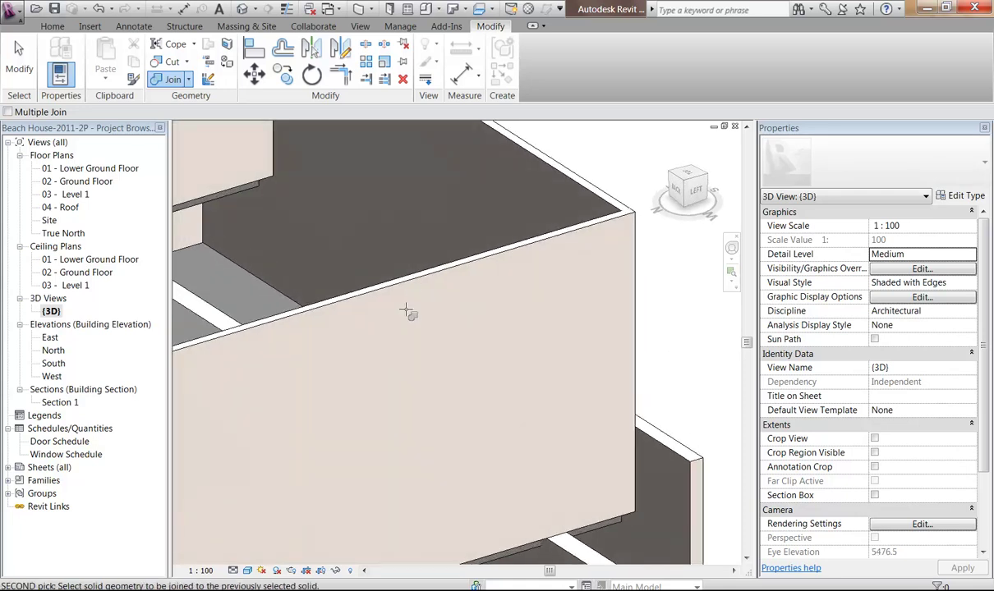
middle_click_drag(406, 311, 544, 437, "shift")
left_click(581, 451)
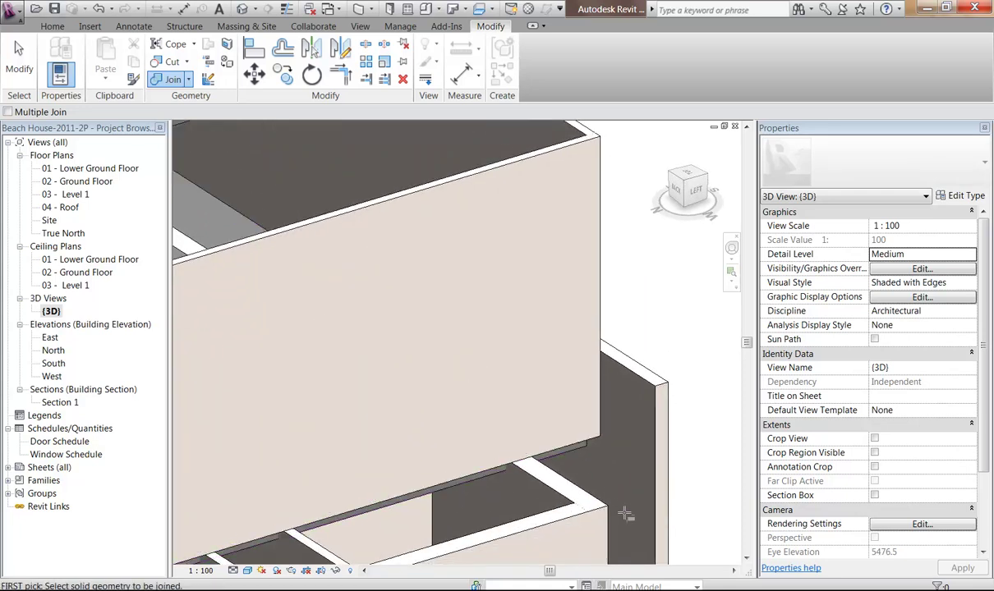
Examine the remaining wall tops in the ground floor slab from both sides of the house, and leave Join Geometry.
middle_click_drag(402, 320, 430, 291, "shift")
scroll(430, 290, "down", 4)
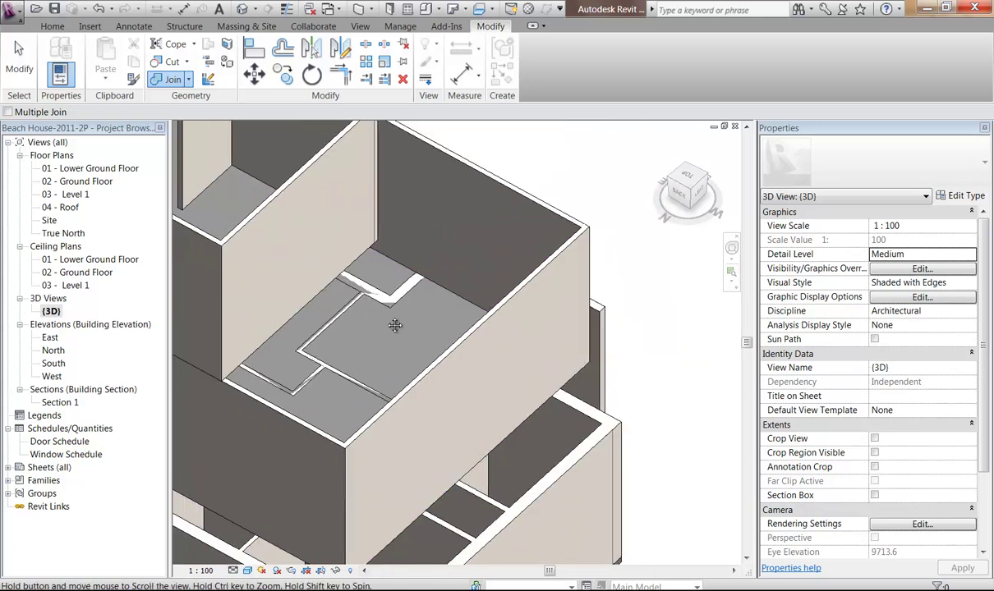
scroll(392, 324, "up", 1)
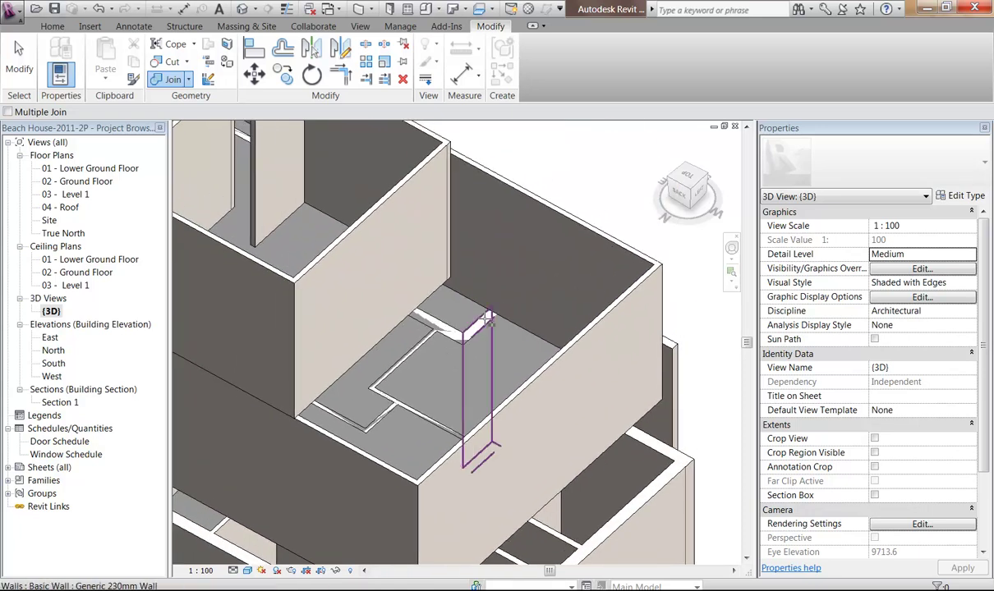
middle_click_drag(464, 372, 341, 332, "shift")
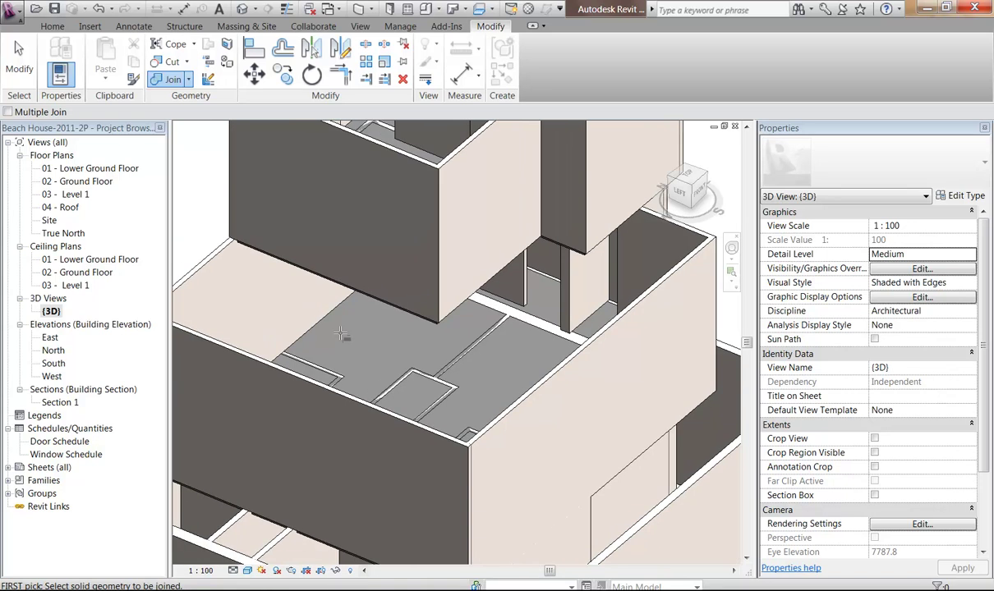
right_click(340, 333)
left_click(362, 340)
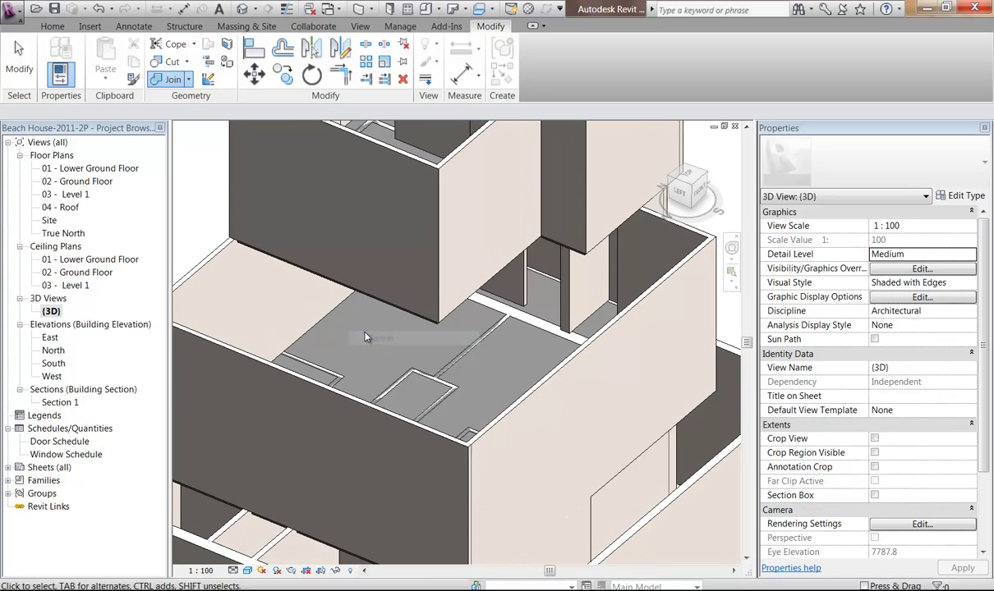
right_click(341, 322)
left_click(361, 328)
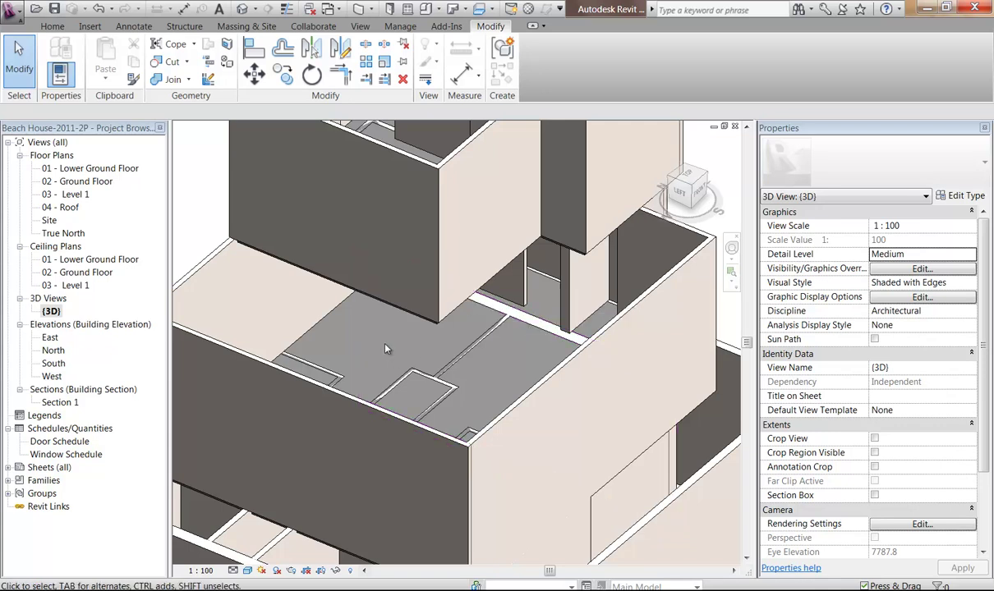
Join the Generic 290mm wall showing through the ground floor with the Generic 150mm ground floor slab.
scroll(393, 336, "down", 2)
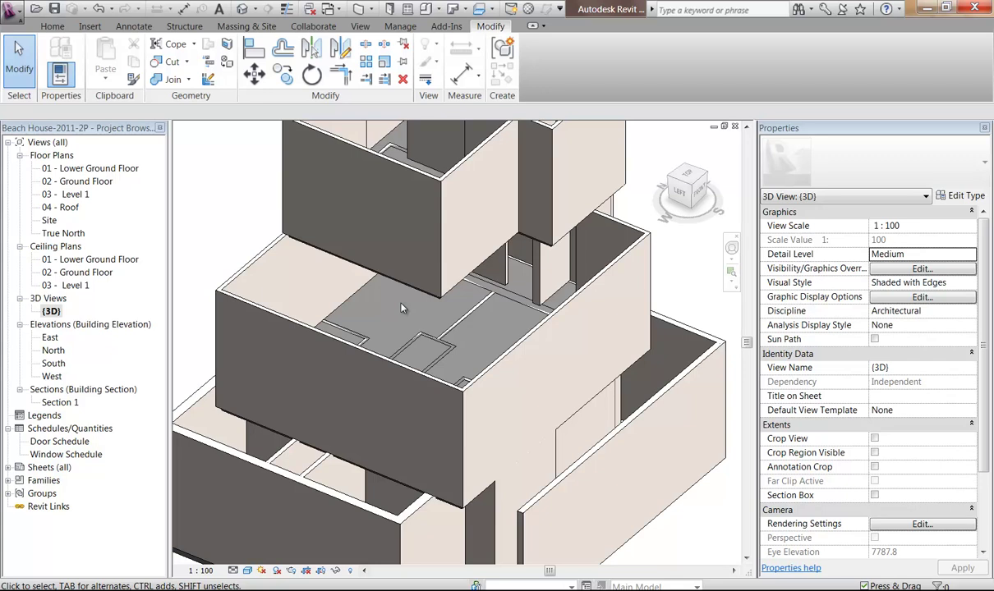
middle_click_drag(401, 308, 516, 302, "shift")
mouse_move(470, 372)
middle_mouse_down("shift")
mouse_move(515, 361)
mouse_move(490, 366)
mouse_move(377, 284)
mouse_move(492, 359)
mouse_move(437, 344)
mouse_move(301, 374)
mouse_move(270, 410)
mouse_move(328, 381)
mouse_move(328, 349)
mouse_move(329, 398)
mouse_move(345, 382)
mouse_move(326, 348)
mouse_move(394, 344)
mouse_move(299, 310)
mouse_move(463, 326)
mouse_move(428, 330)
mouse_move(474, 382)
middle_mouse_up("shift")
scroll(499, 357, "up", 2)
scroll(474, 382, "up", 4)
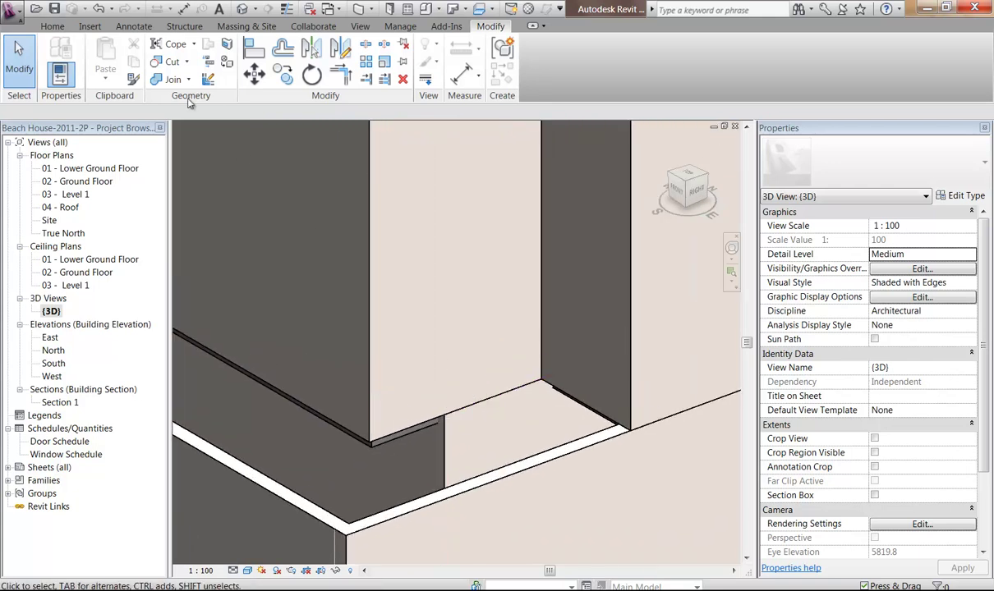
left_click(167, 82)
left_click(507, 402)
middle_click_drag(409, 358, 443, 316, "shift")
left_click(400, 260)
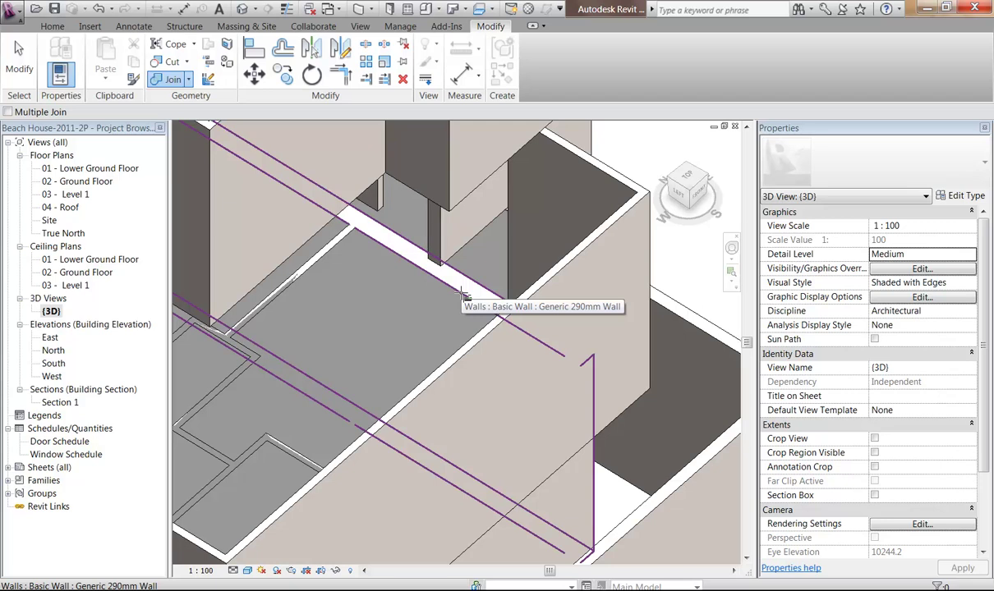
scroll(464, 296, "down", 4)
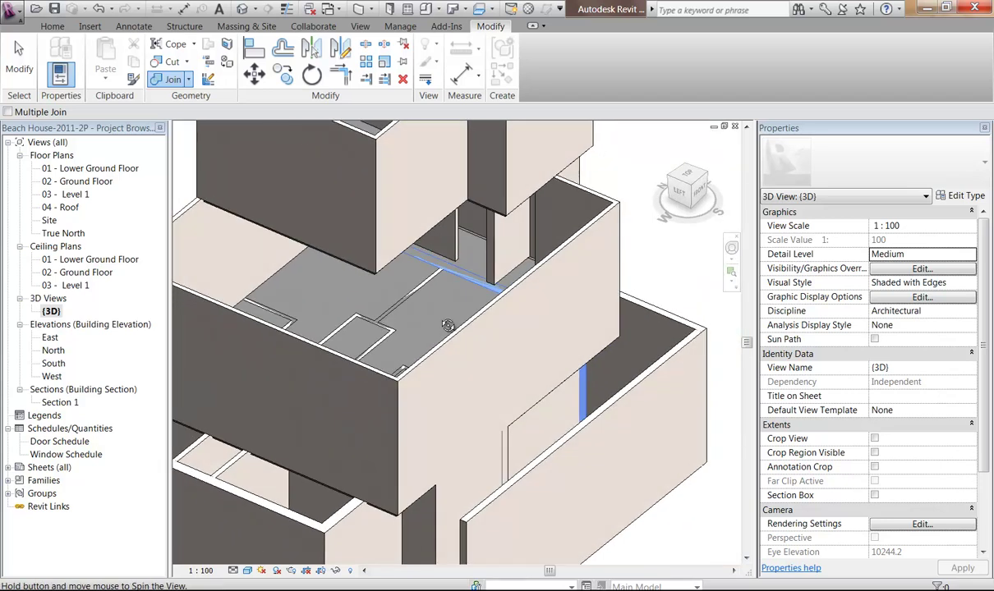
left_click(391, 519)
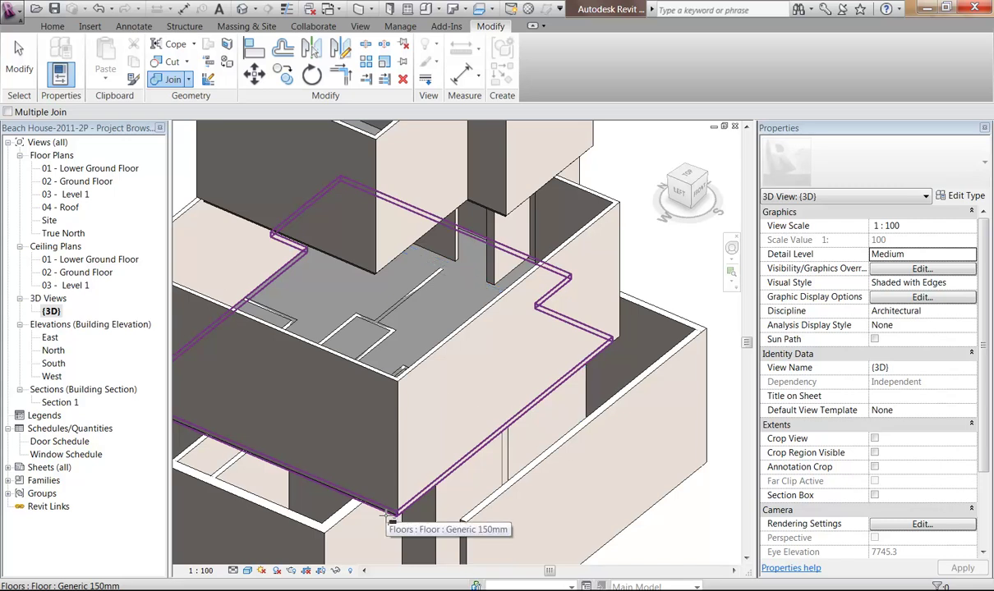
Join the wall below with the Generic 150mm ground floor slab and check the result from the other side of the house.
left_click(391, 519)
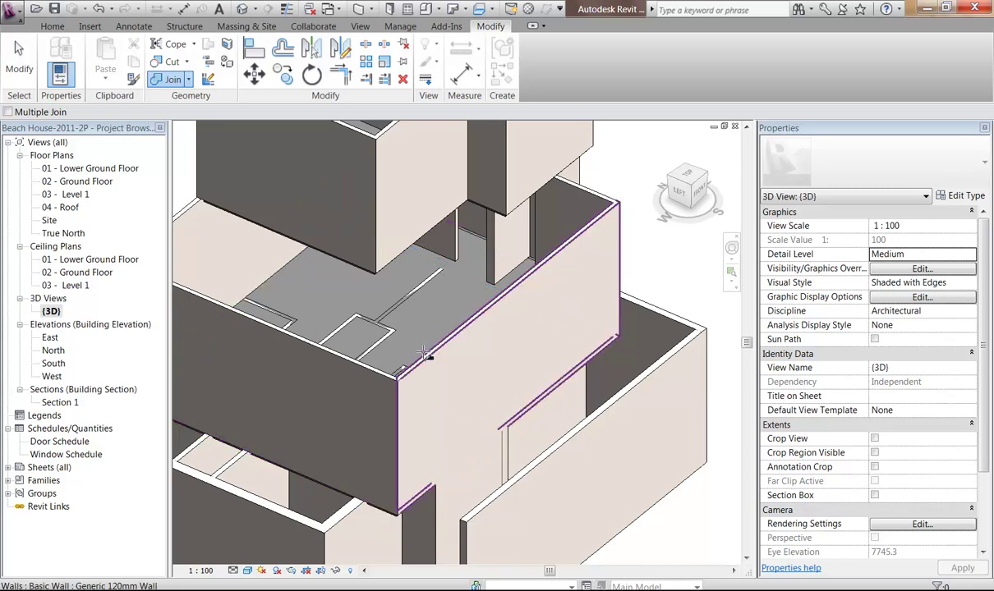
middle_click_drag(458, 280, 326, 379, "shift")
scroll(326, 379, "up", 5)
middle_click_drag(281, 407, 255, 315)
left_click(253, 309)
middle_click_drag(424, 404, 388, 342)
middle_click_drag(586, 385, 376, 405, "shift")
middle_click_drag(297, 421, 310, 220)
scroll(370, 279, "up", 3)
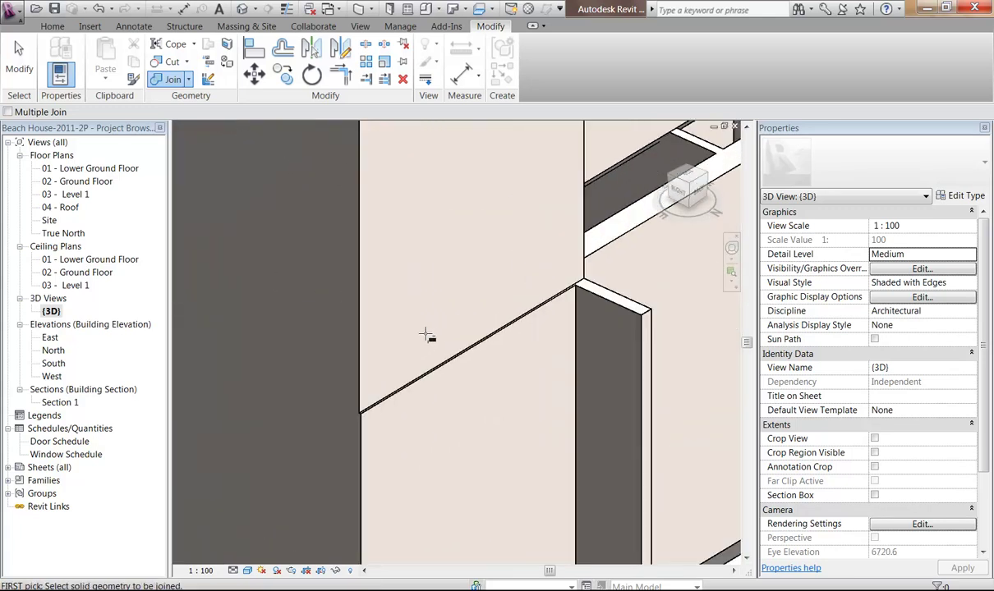
Examine the joint lines and corners between the stacked outer walls around the house.
scroll(339, 401, "up", 4)
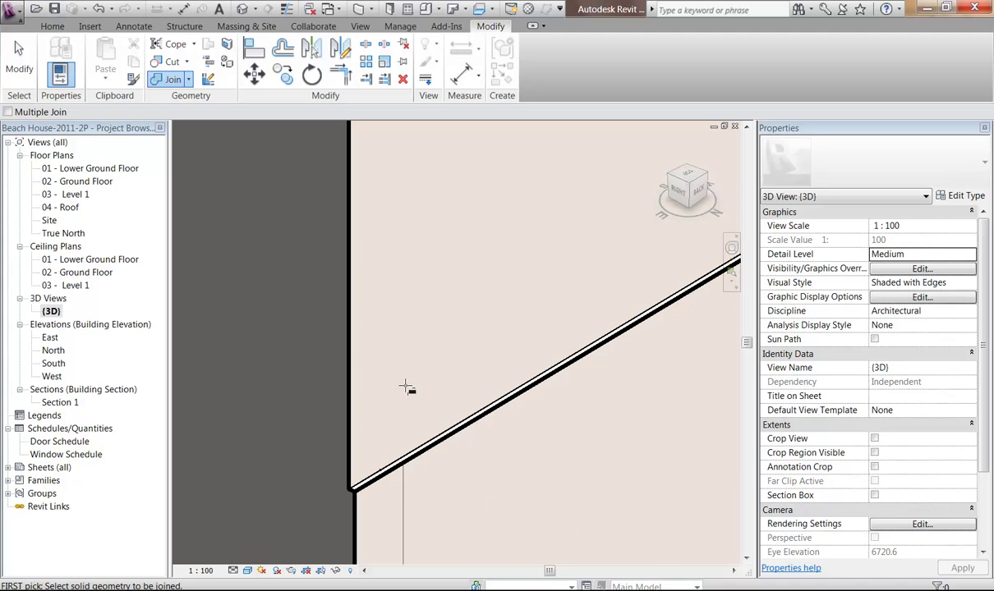
scroll(407, 387, "down", 2)
scroll(507, 398, "down", 1)
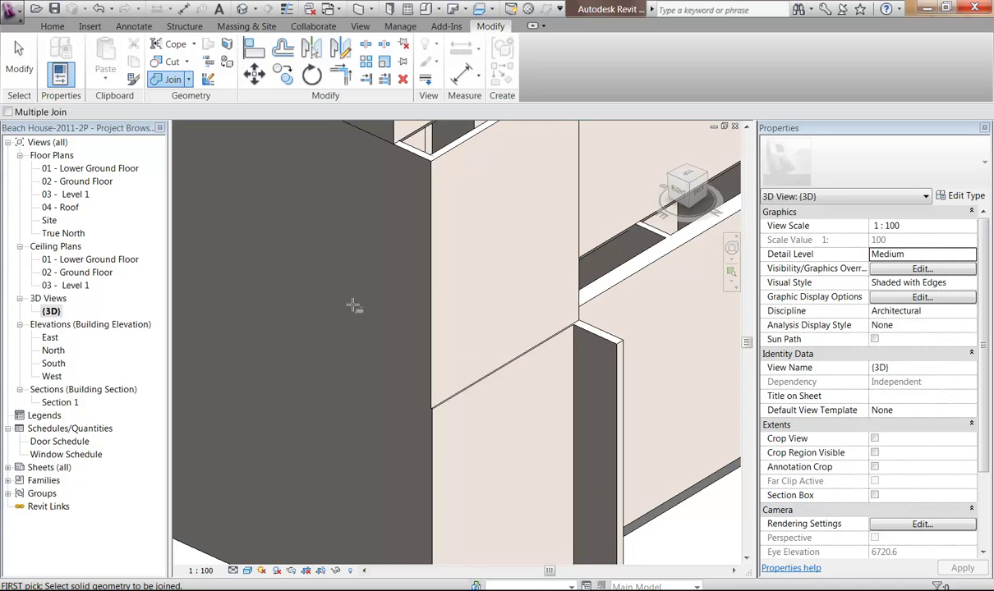
scroll(336, 291, "down", 1)
middle_click_drag(325, 262, 486, 405)
scroll(383, 313, "down", 2)
mouse_move(360, 340)
middle_mouse_down()
mouse_move(379, 391)
mouse_move(375, 373)
mouse_move(468, 347)
mouse_move(532, 355)
mouse_move(468, 345)
mouse_move(429, 353)
mouse_move(506, 326)
middle_mouse_up()
scroll(428, 349, "up", 1)
scroll(448, 333, "up", 1)
middle_click_drag(448, 318, 395, 384)
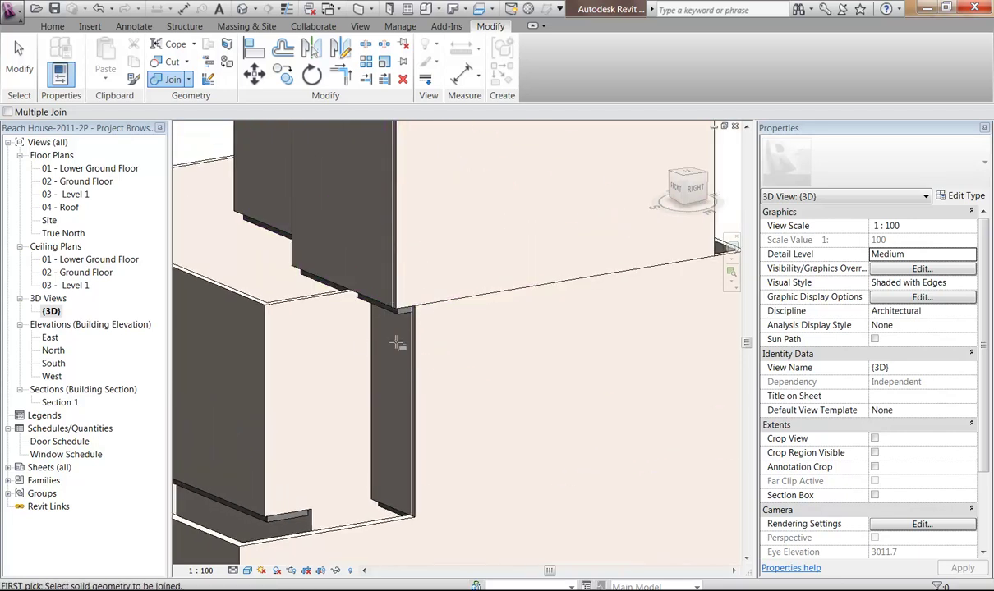
Join the ground floor outer wall on the house's right side with the flush Level 1 wall directly above it.
scroll(397, 343, "down", 1)
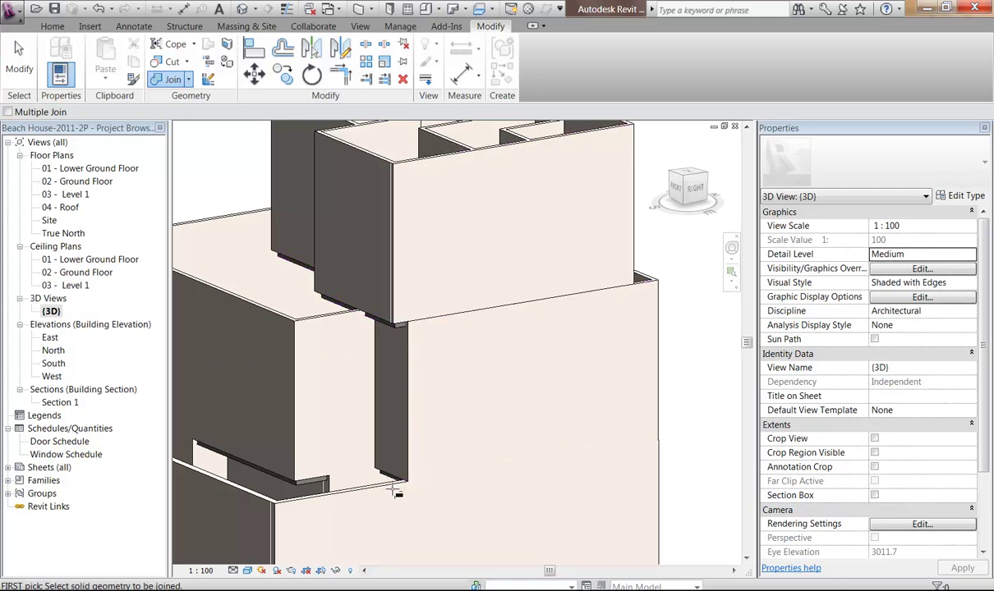
scroll(398, 433, "up", 4)
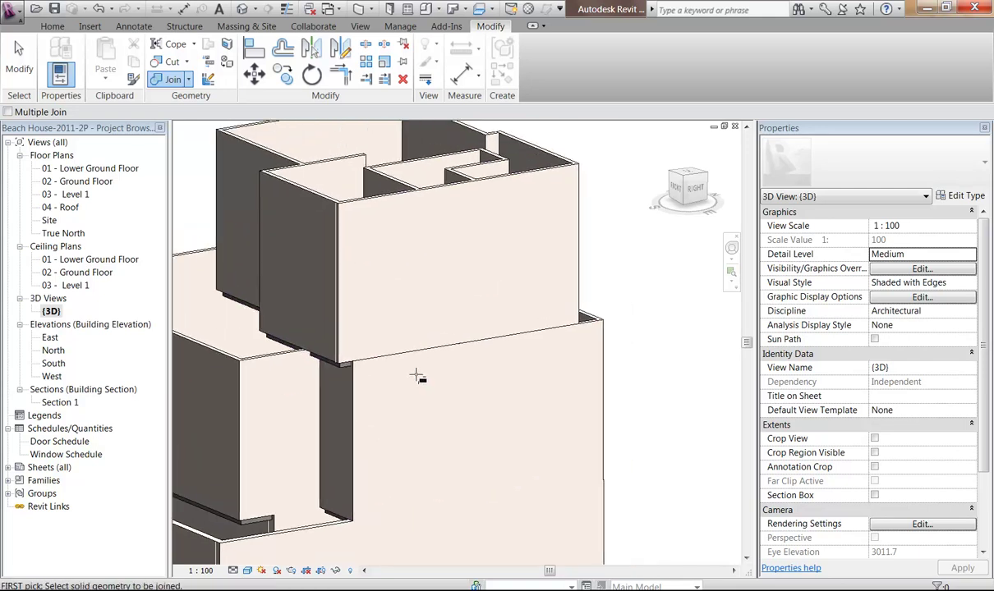
scroll(436, 345, "down", 3)
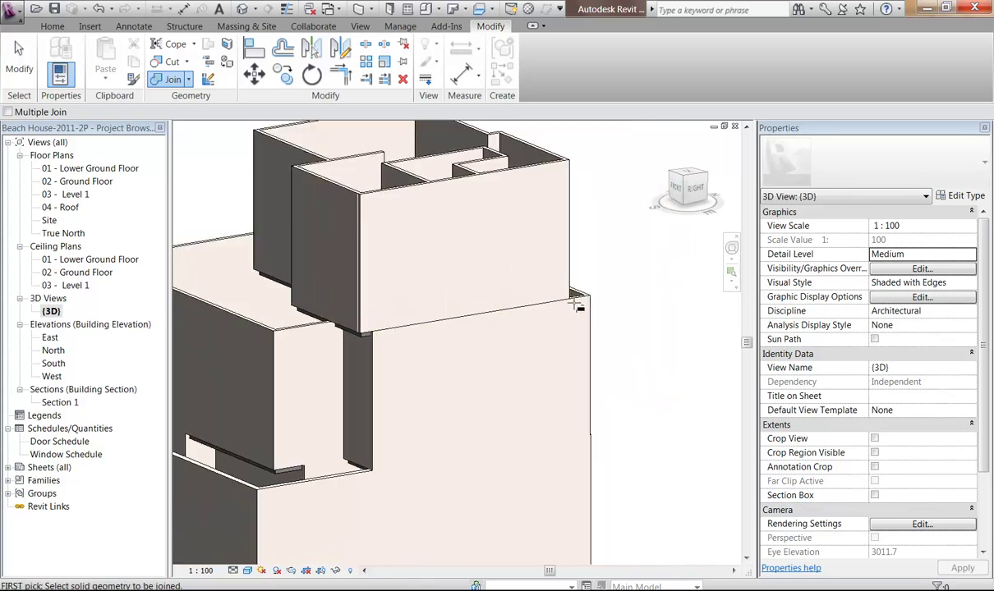
left_click(577, 306)
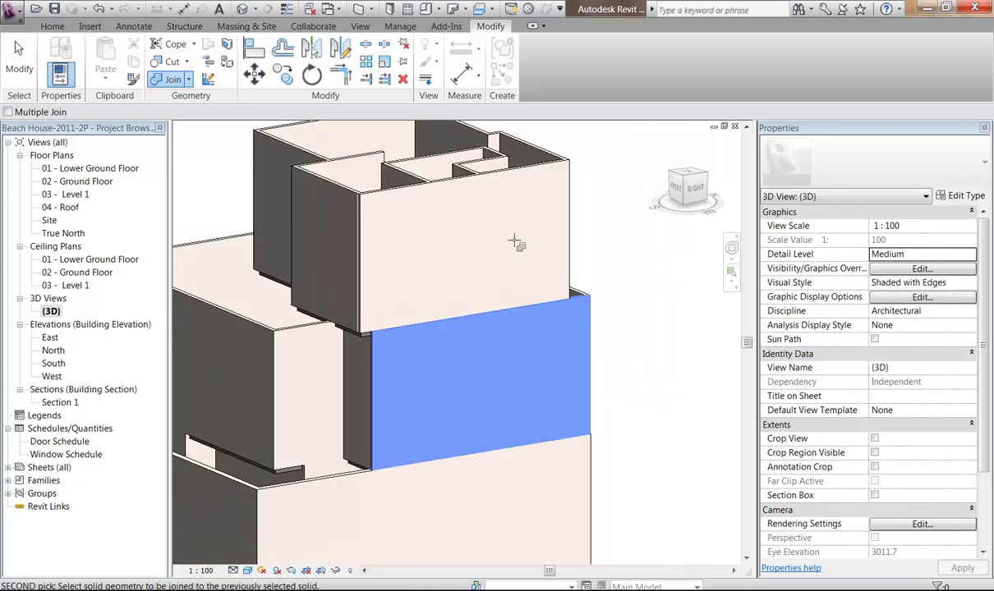
left_click(399, 192)
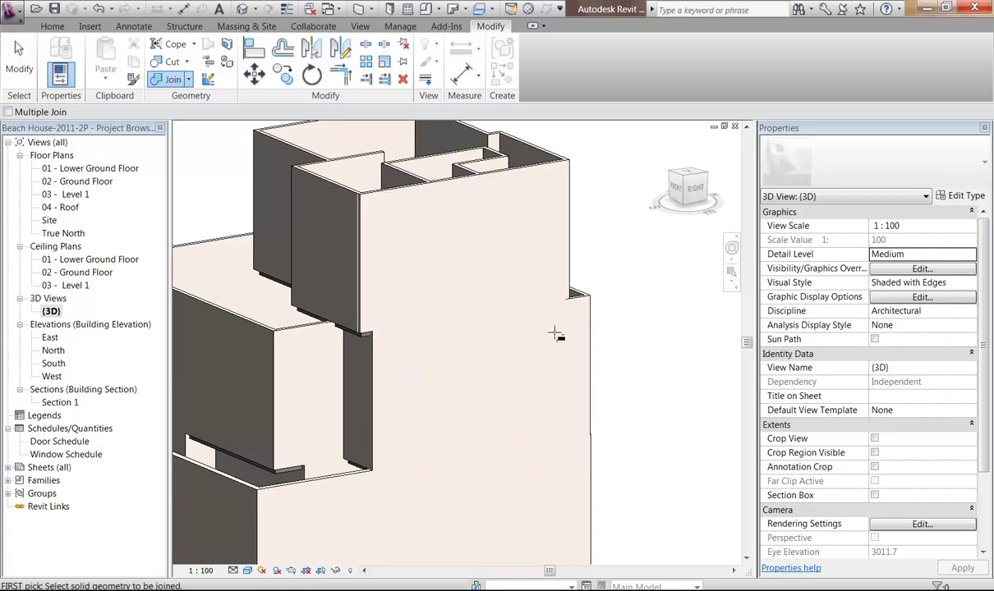
Examine the joined outer wall corner and the wall tops in the ground floor slab, and leave Join Geometry.
middle_click_drag(460, 361, 493, 328, "shift")
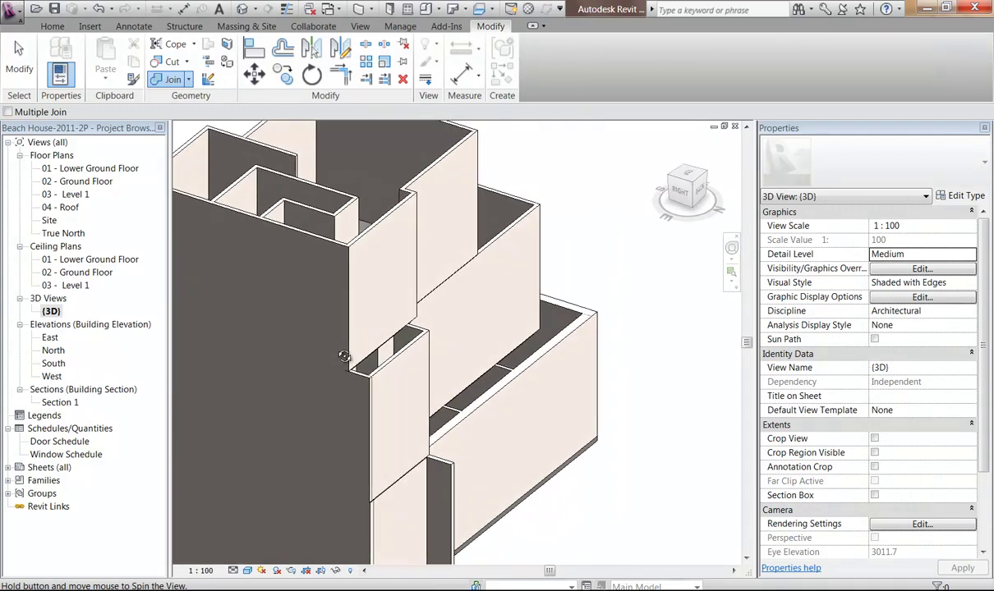
scroll(328, 361, "up", 5)
scroll(331, 368, "up", 3)
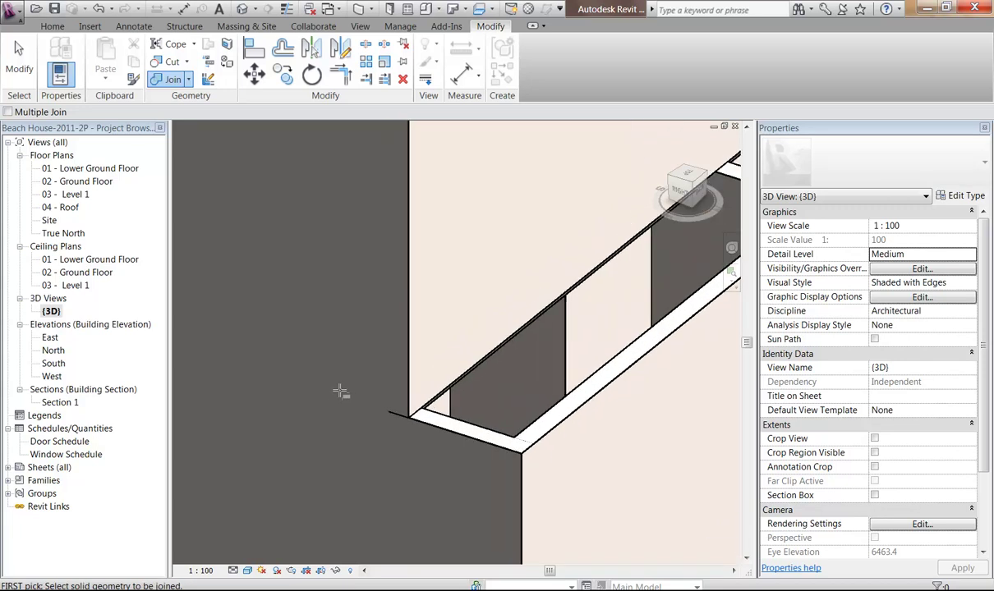
left_click(402, 413)
scroll(382, 276, "down", 3)
scroll(356, 244, "down", 2)
middle_click_drag(364, 267, 399, 384)
middle_click_drag(435, 267, 608, 375, "shift")
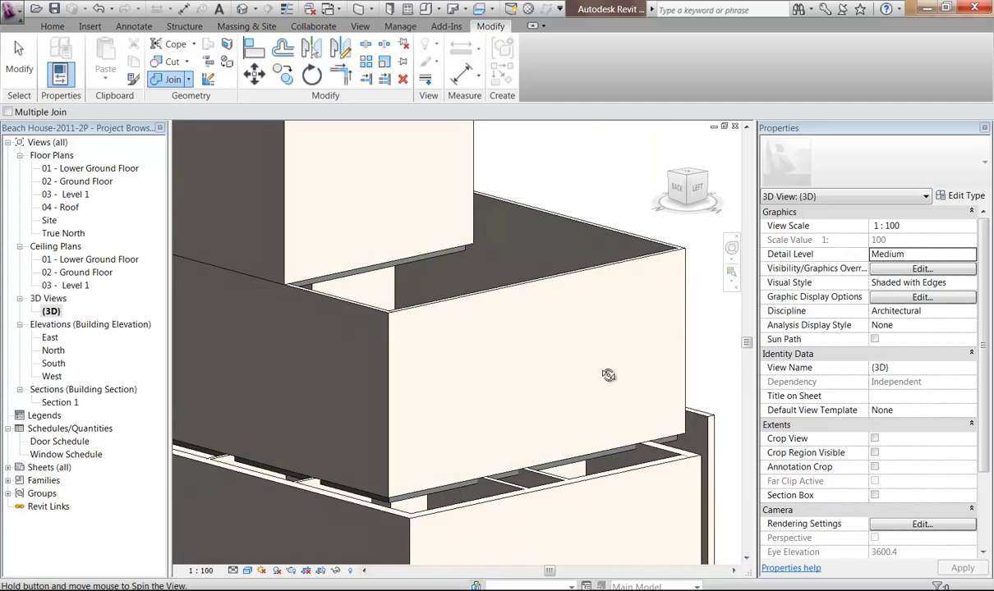
middle_click_drag(384, 396, 300, 461, "shift")
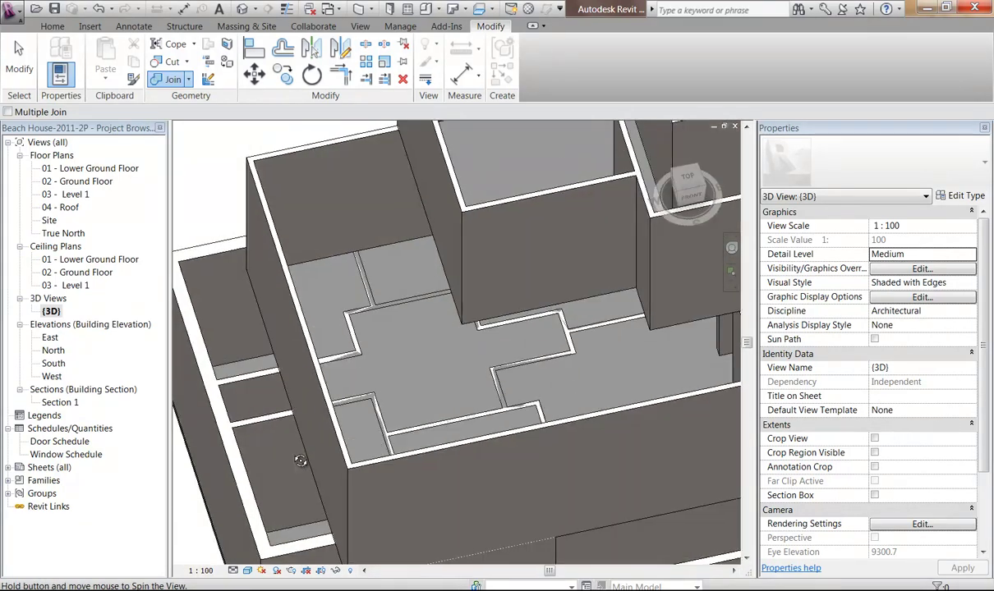
scroll(328, 423, "up", 2)
middle_click_drag(380, 444, 402, 411, "shift")
right_click(238, 216)
left_click(256, 220)
scroll(254, 219, "down", 1)
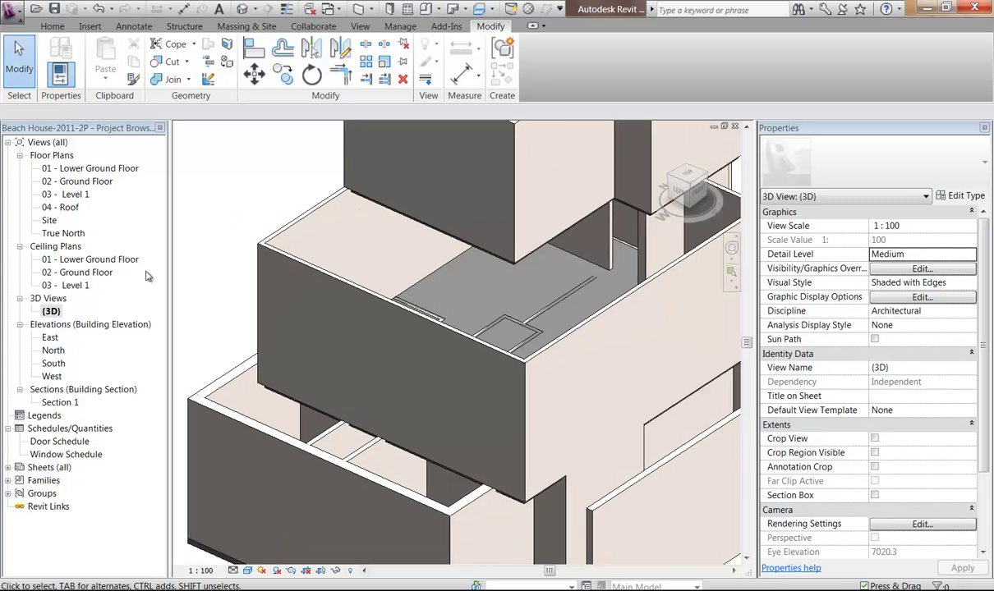
Duplicate the {3D} view with detailing and rename the copy Section Box1.
right_click(54, 311)
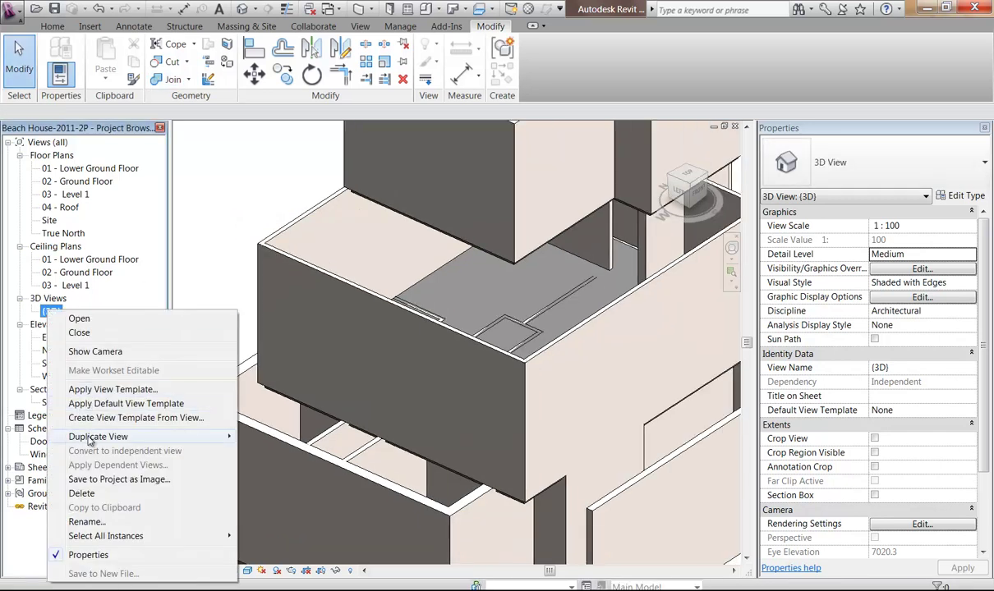
mouse_move(148, 440)
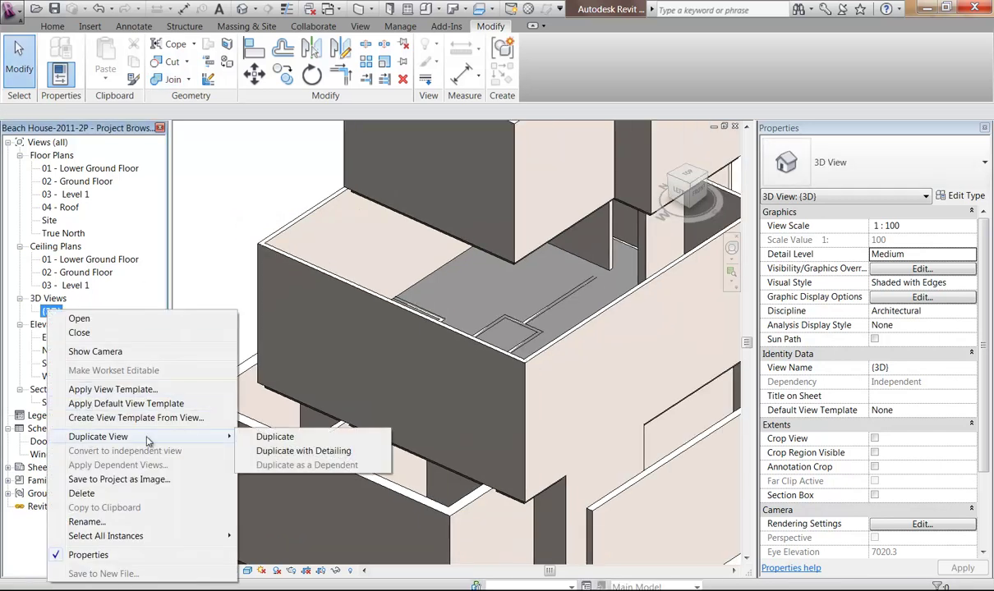
left_click(289, 452)
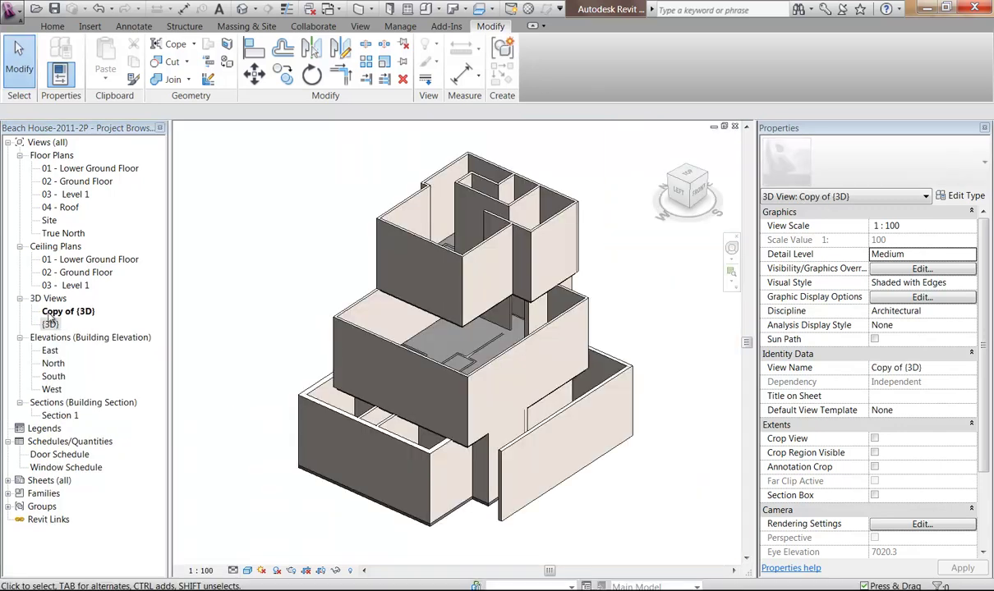
right_click(58, 313)
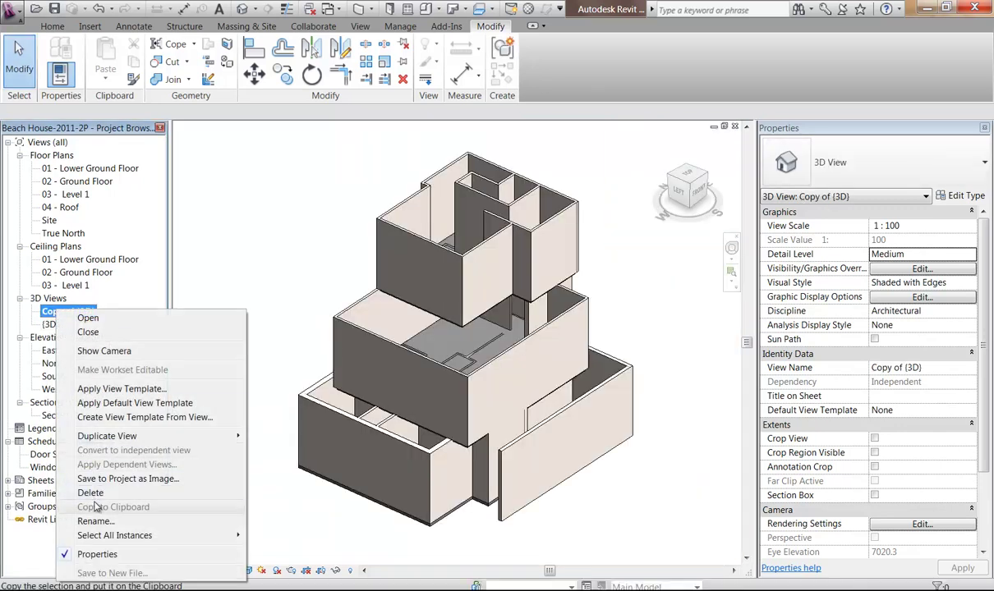
left_click(111, 522)
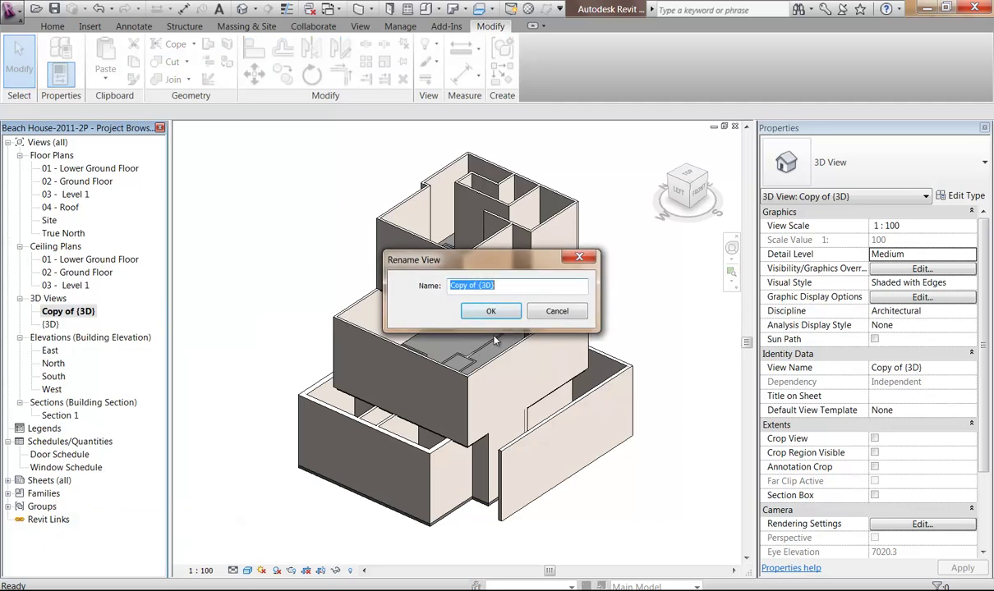
type("Se")
left_click(490, 311)
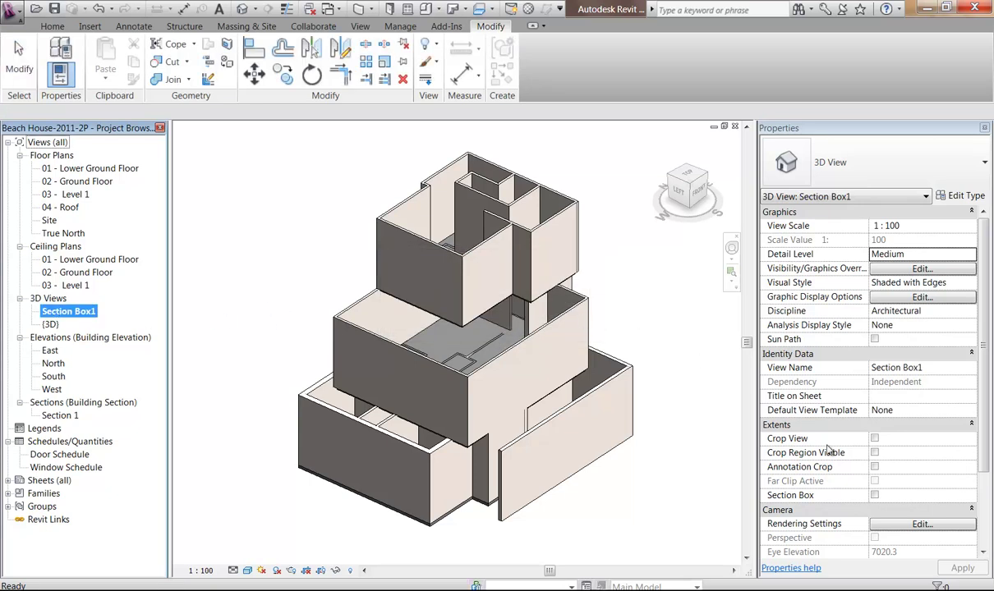
Turn on the section box in the Section Box1 view and lower its top to just above the ground floor slab.
left_click(874, 495)
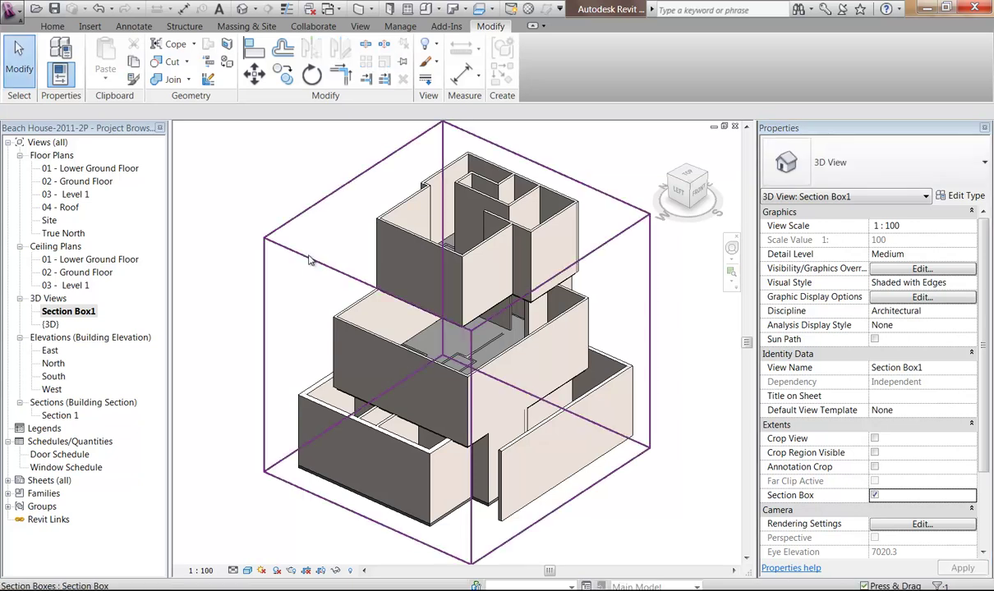
left_click(457, 231)
left_click_drag(457, 231, 458, 371)
middle_click_drag(402, 415, 432, 413, "shift")
scroll(374, 389, "up", 3)
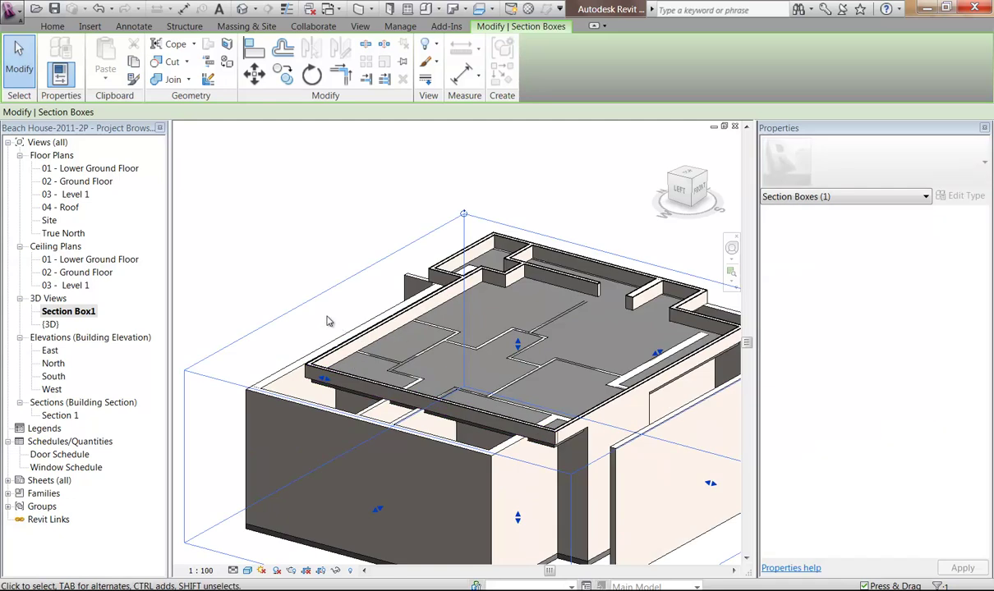
left_click(335, 230)
Examine the partition wall tops showing through the cut-open ground floor slab, and clear the selection.
scroll(443, 295, "up", 3)
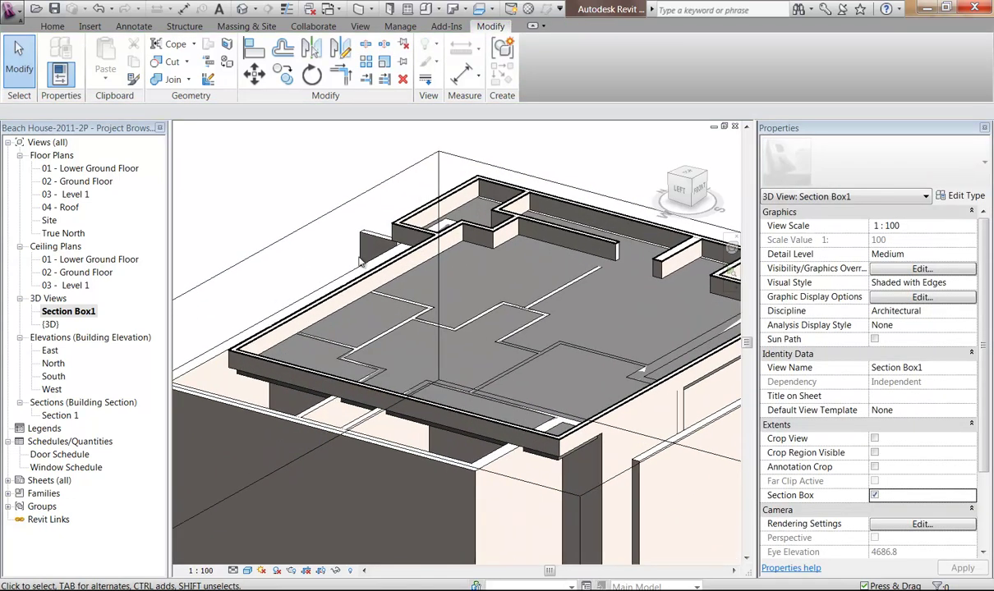
scroll(419, 279, "up", 2)
middle_click_drag(412, 293, 416, 332)
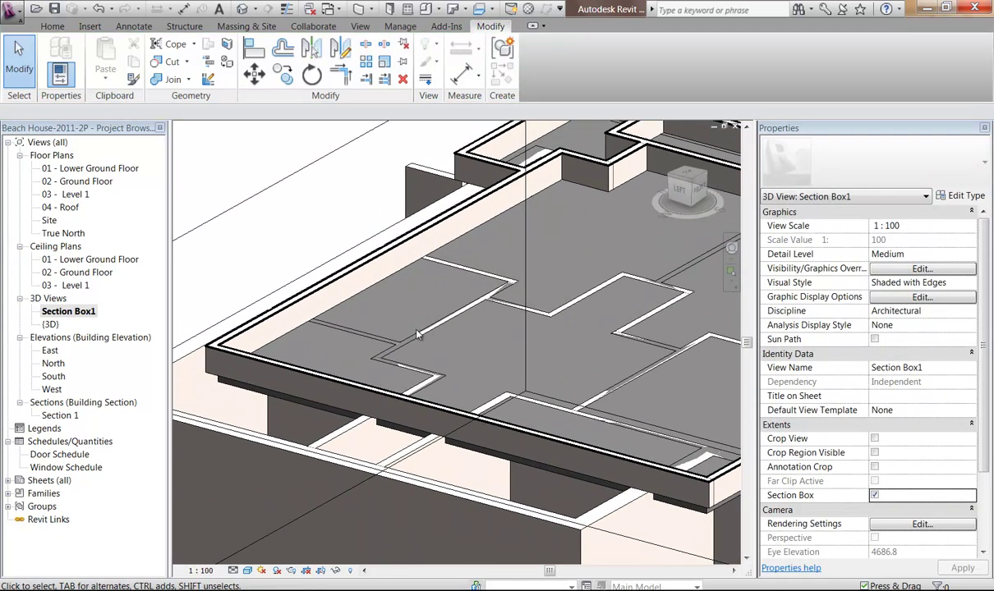
scroll(456, 338, "down", 2)
middle_click_drag(477, 340, 429, 349)
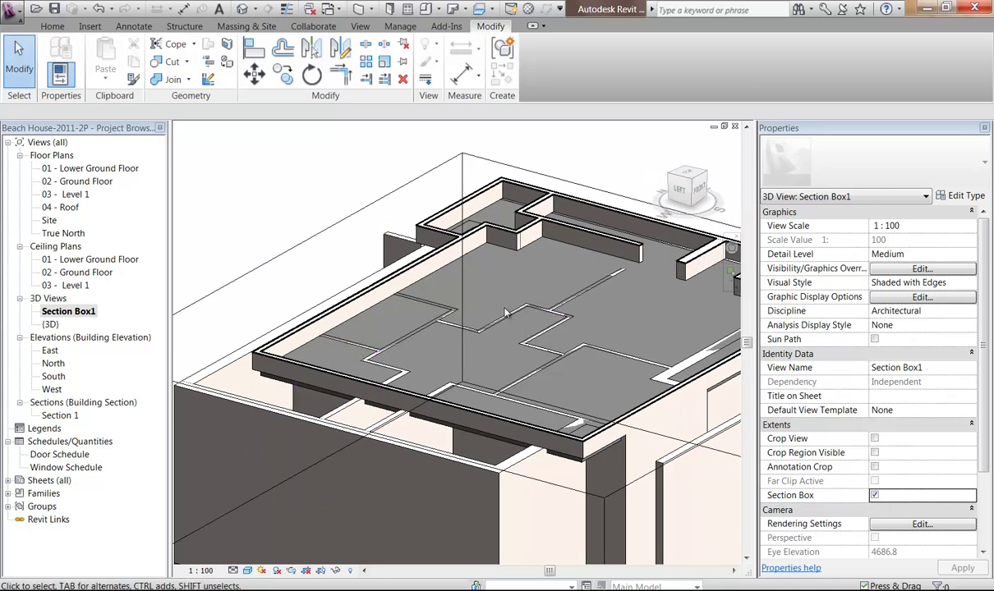
scroll(608, 394, "up", 1)
left_click(558, 274)
middle_click_drag(479, 291, 452, 277)
key("Escape")
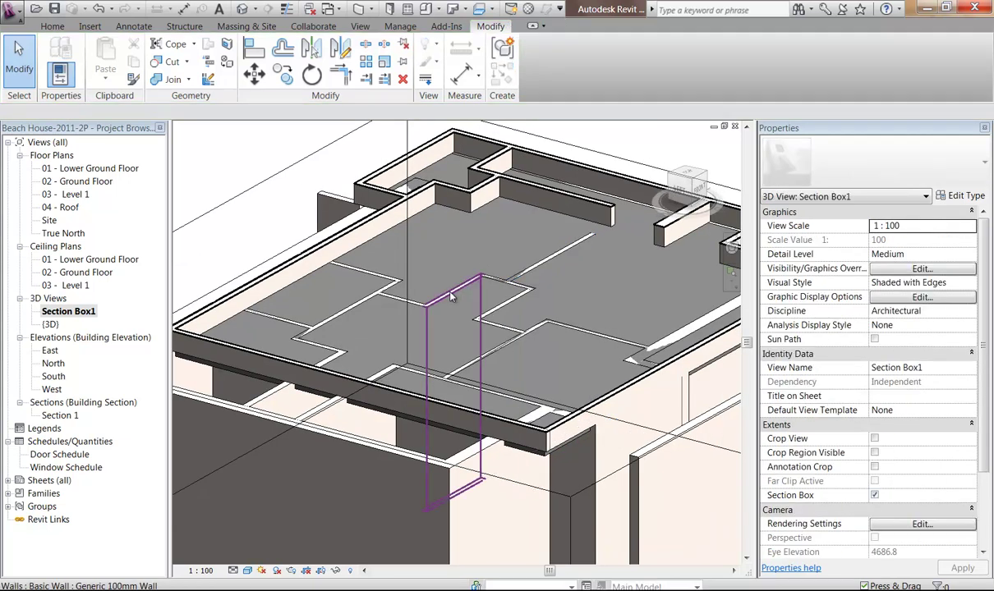
Join the Generic 100mm partition walls showing through the middle of the ground floor with the floor slab one after another.
left_click(167, 83)
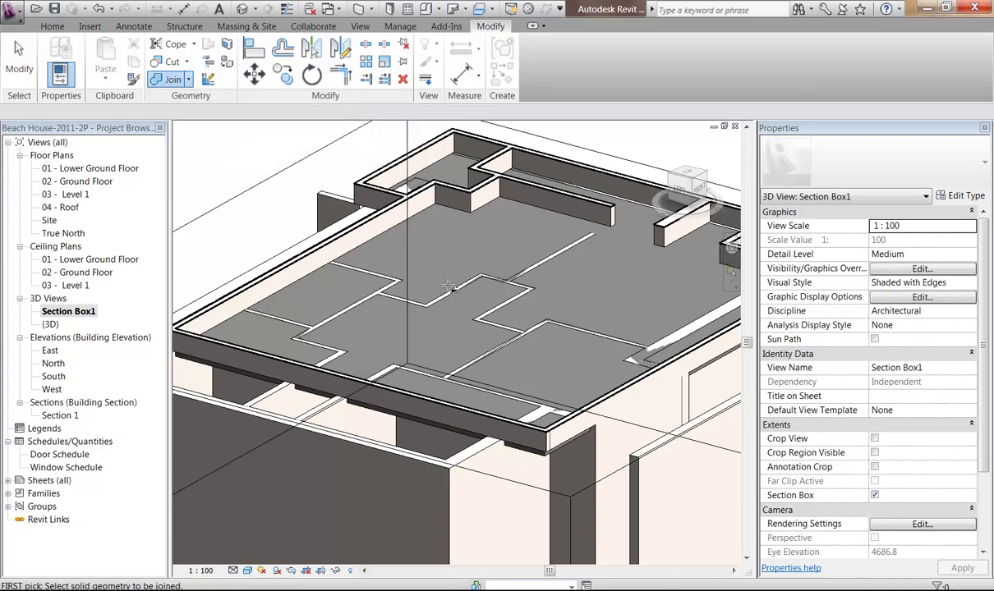
left_click(532, 261)
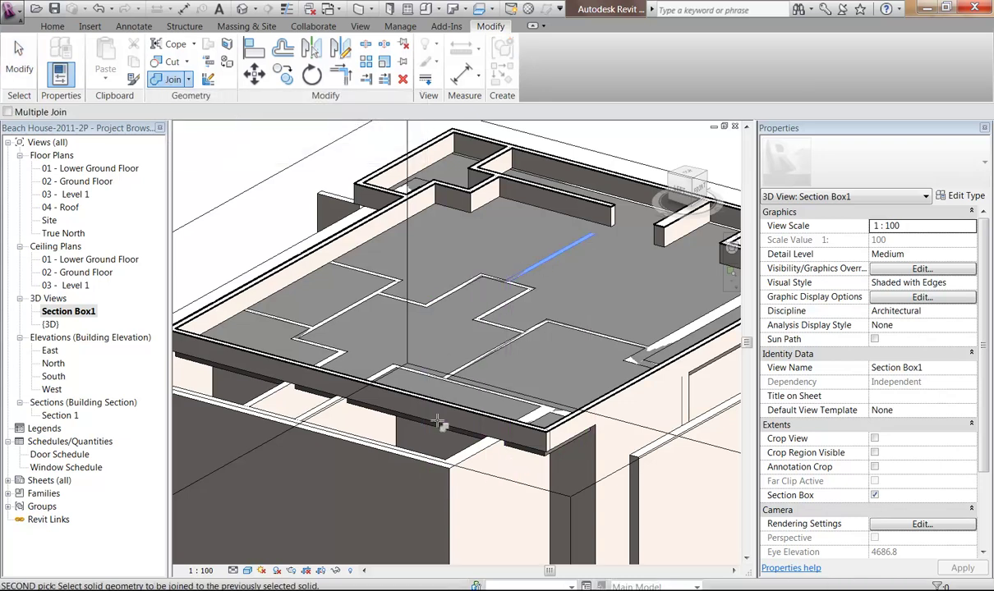
left_click(471, 327)
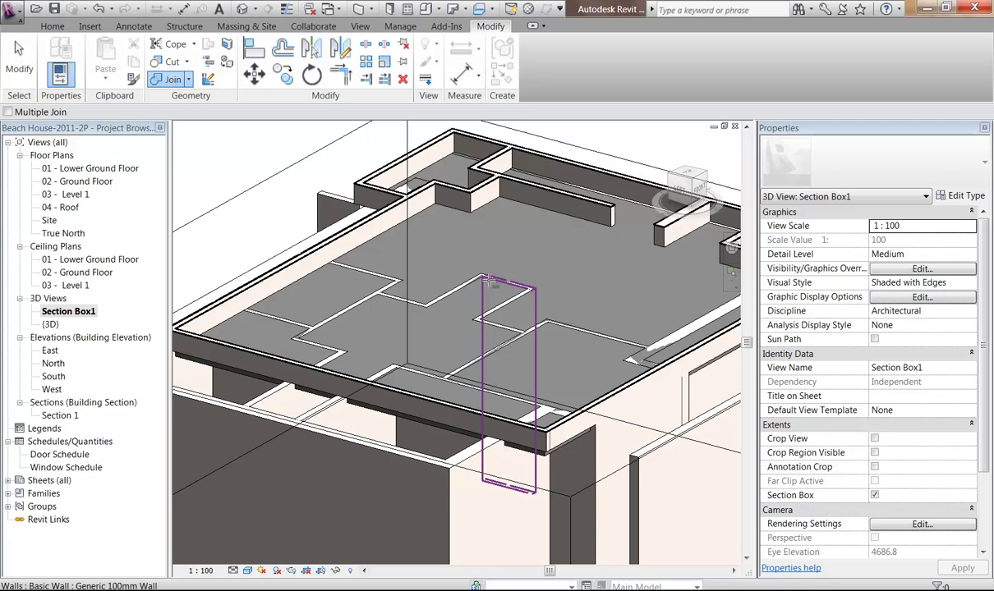
left_click(398, 419)
left_click(401, 322)
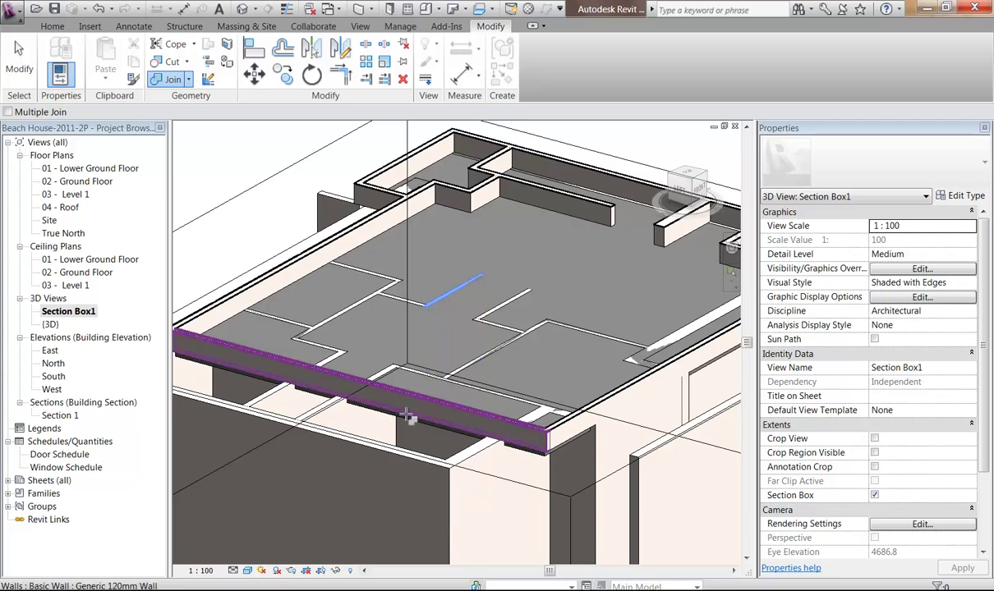
left_click(516, 301)
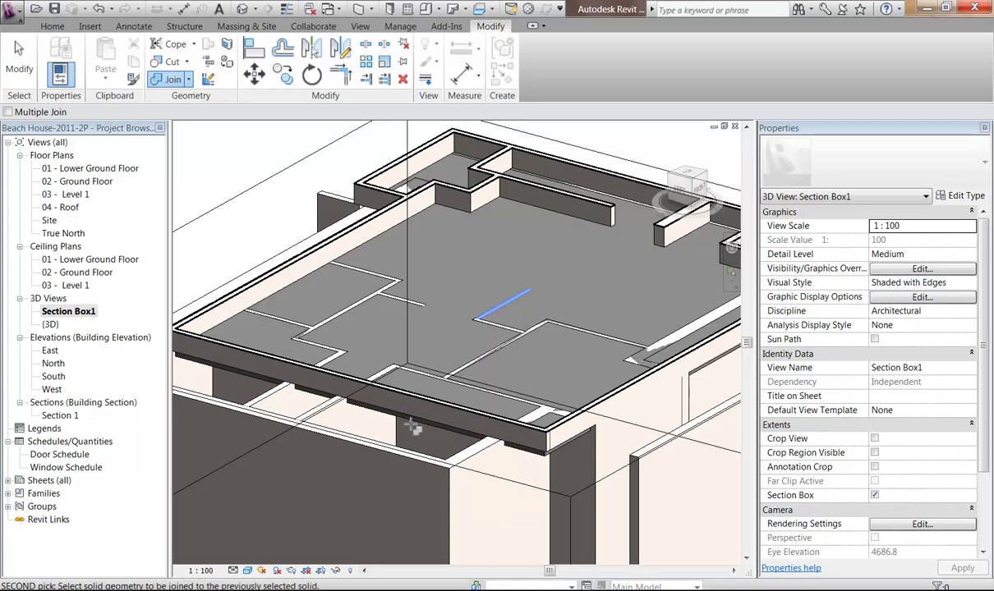
left_click(415, 425)
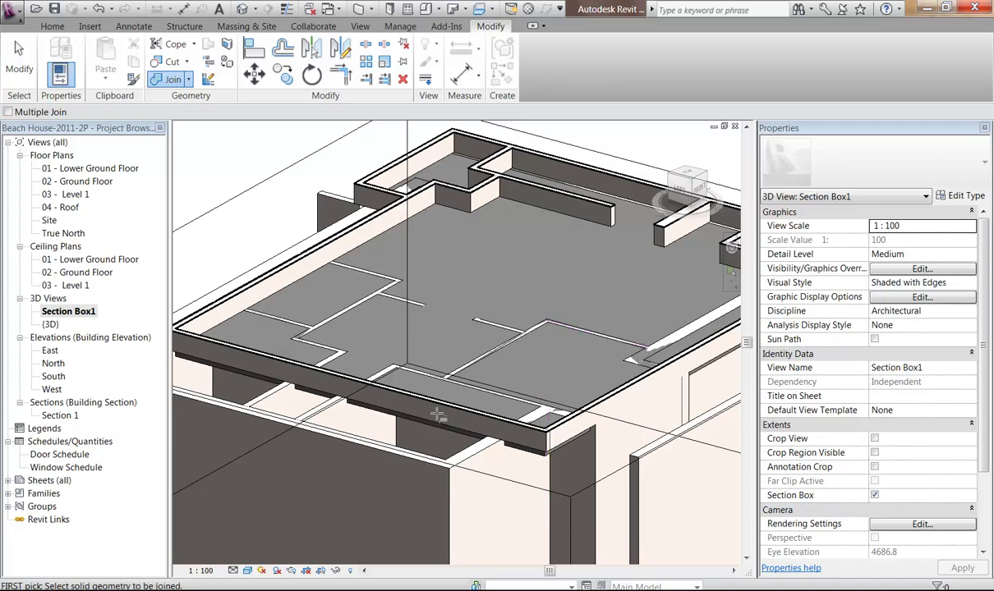
left_click(473, 371)
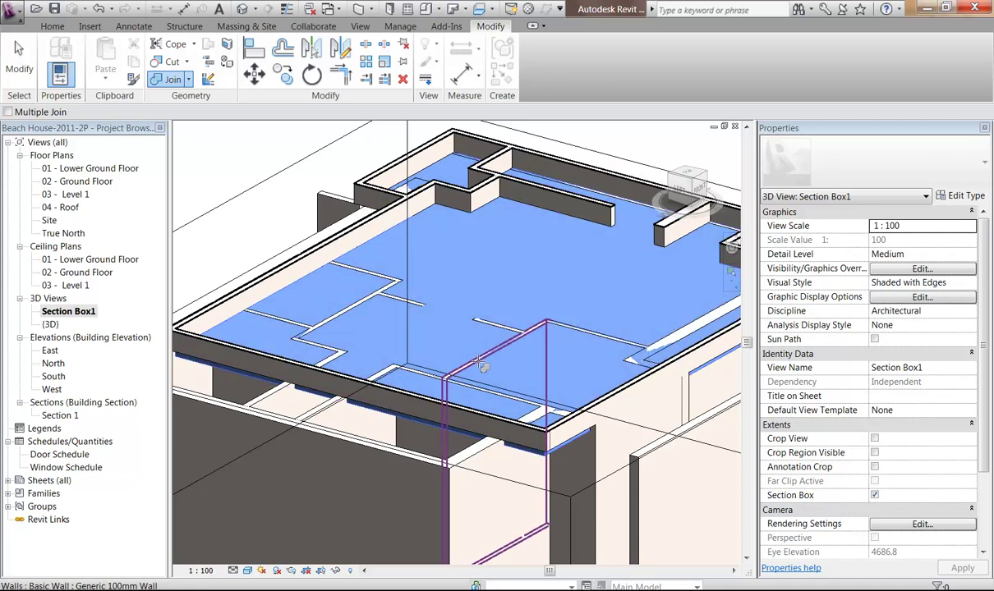
left_click(474, 309)
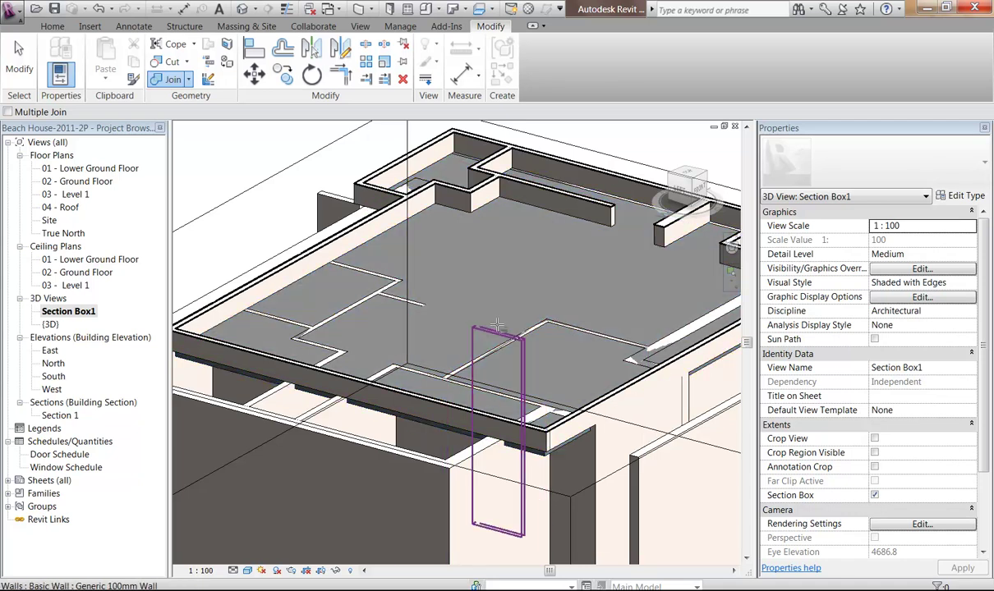
Join the partition walls showing through the middle of the ground floor with the floor slab, including the short stub and its neighbouring wall.
left_click(419, 424)
left_click(417, 420)
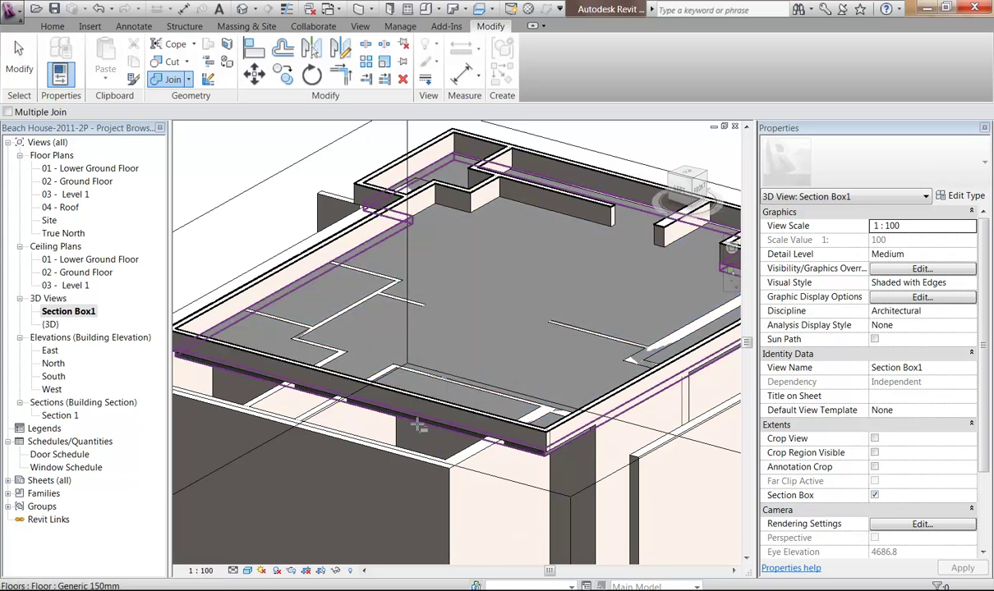
left_click(405, 372)
left_click(405, 309)
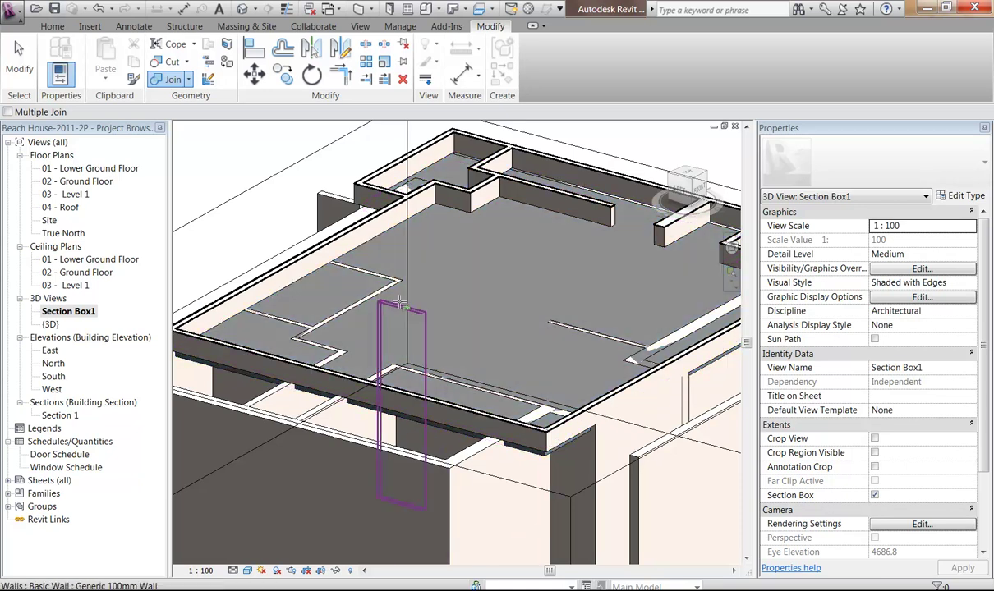
left_click(415, 423)
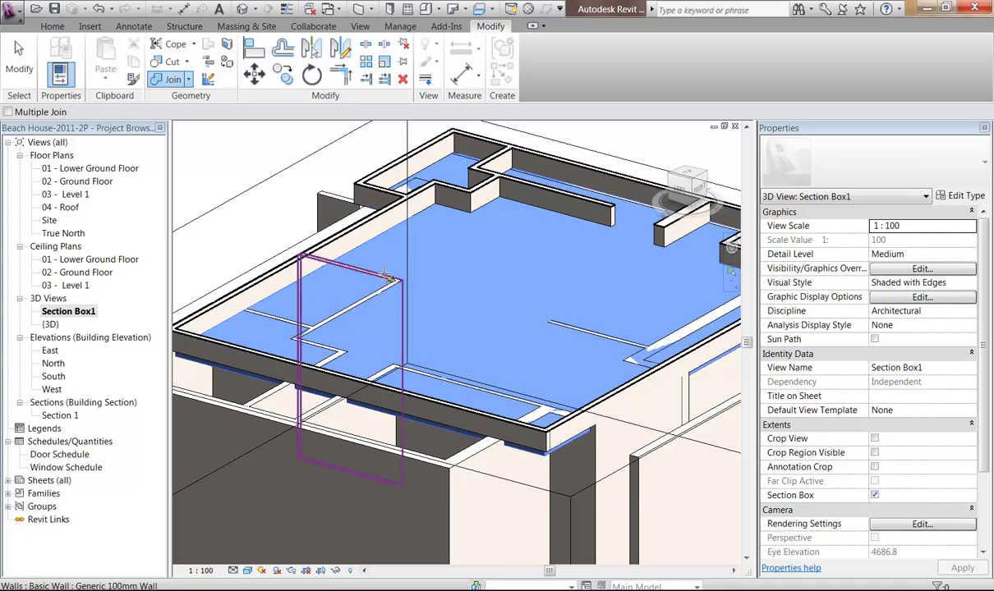
left_click(373, 271)
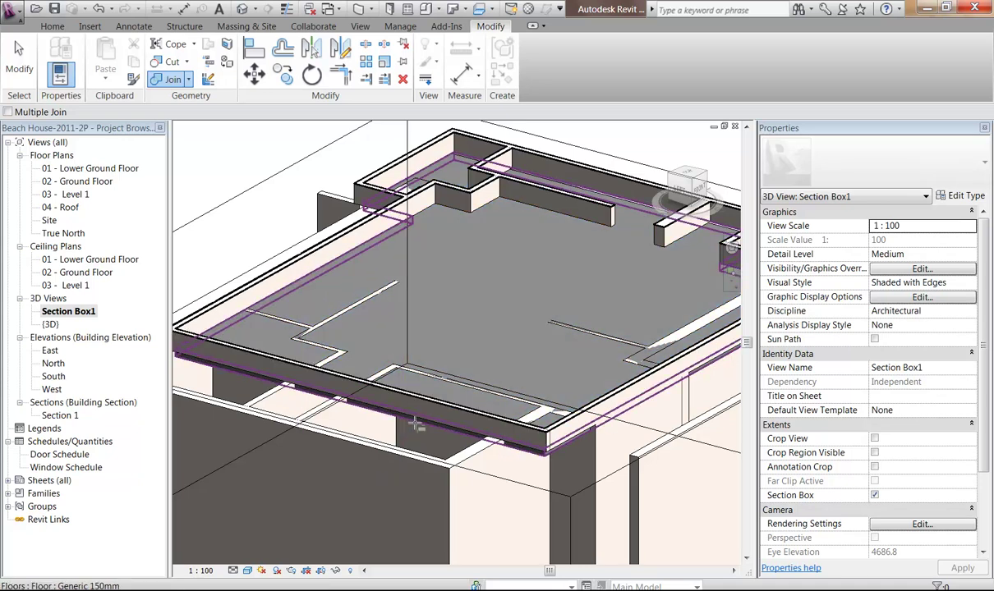
Join the remaining staggered Generic 100mm partition walls near the slab's west side with the ground floor slab.
left_click(393, 400)
left_click(354, 306)
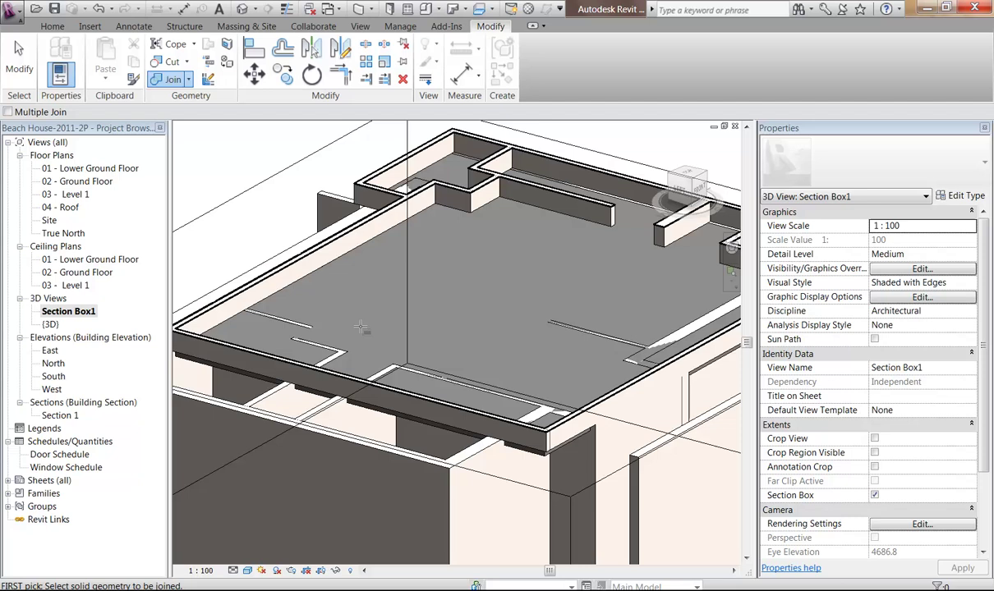
left_click(420, 428)
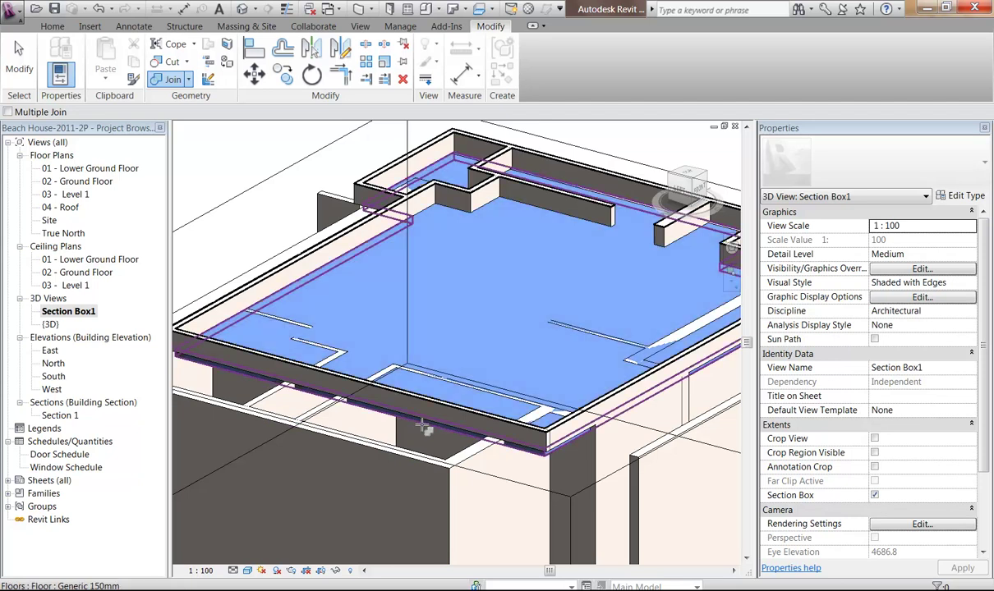
left_click(304, 326)
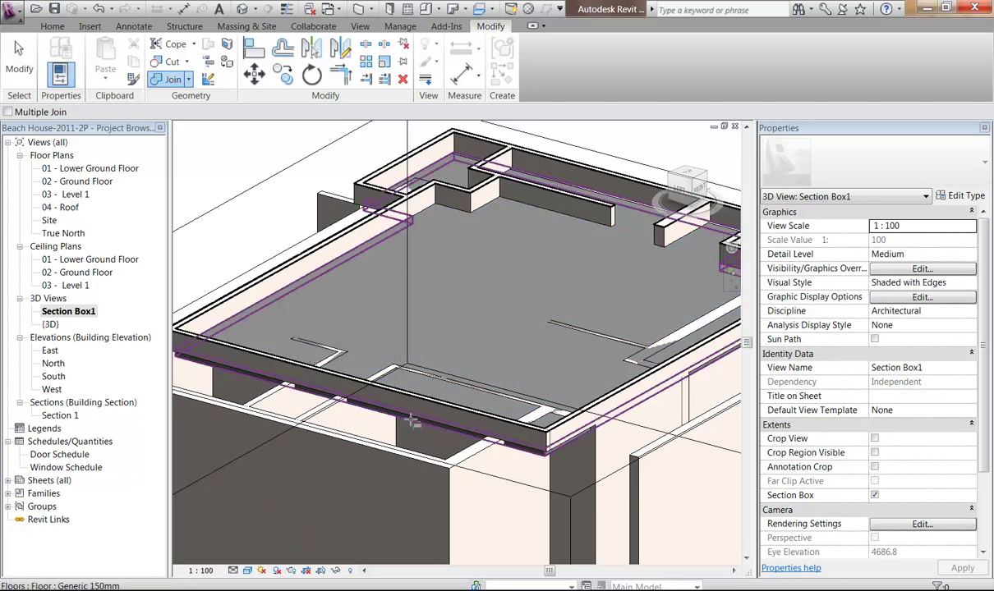
left_click(411, 420)
left_click(344, 374)
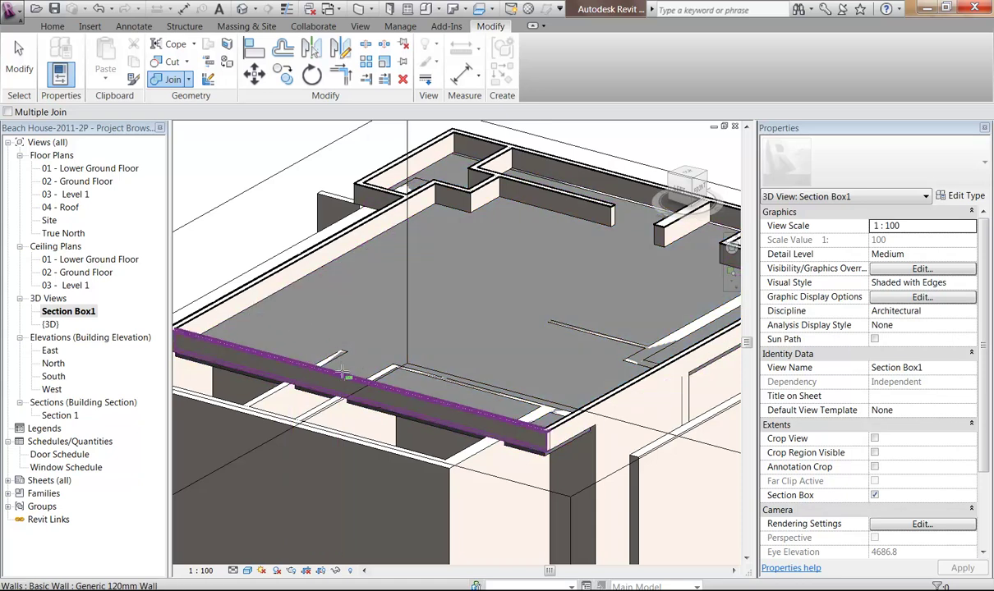
left_click(400, 418)
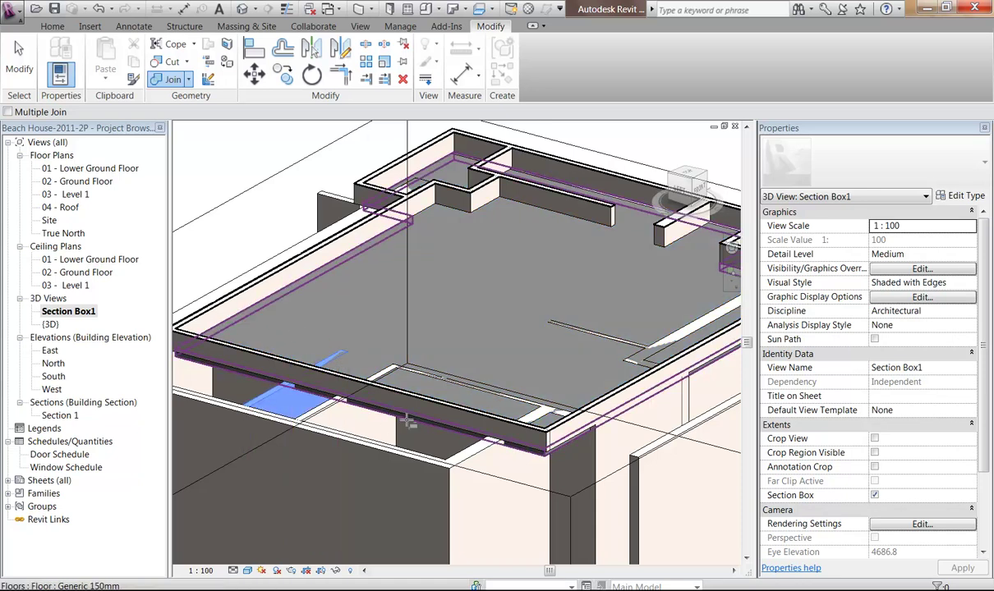
Join the partition walls near the slab's front corner and the one running towards the wide wall with the ground floor slab.
left_click(456, 376)
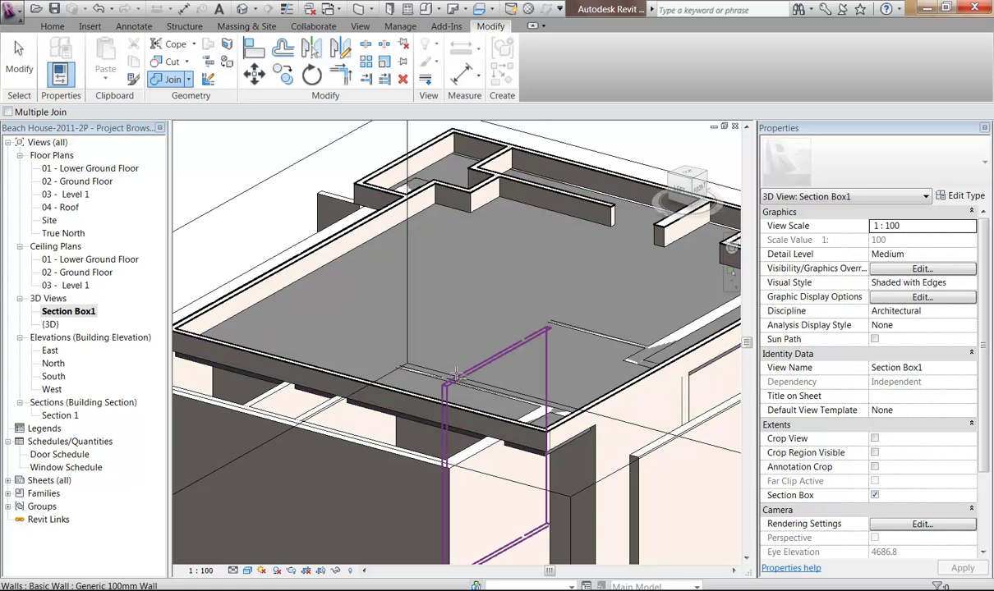
left_click(427, 423)
left_click(509, 390)
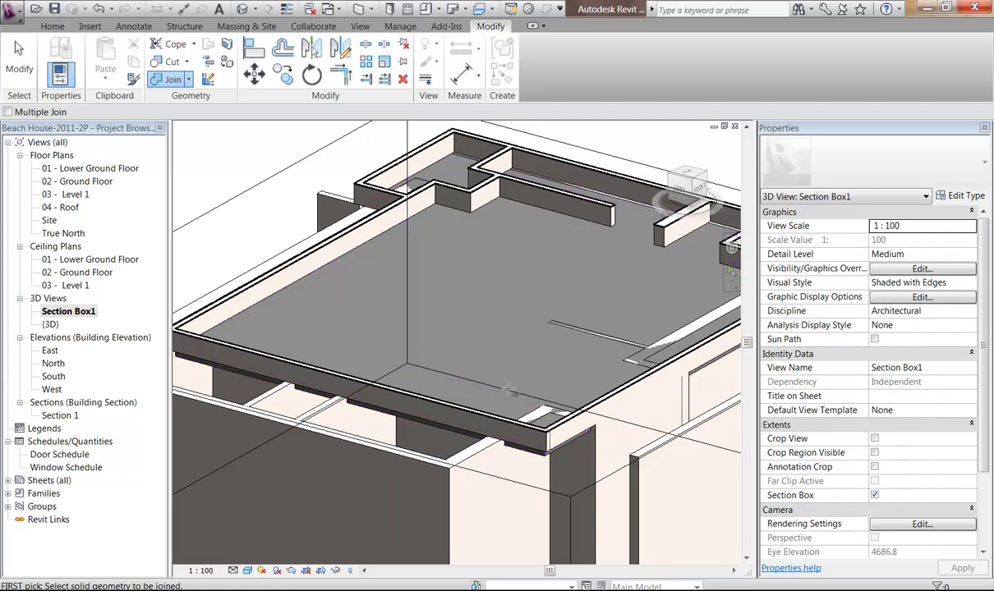
left_click(579, 325)
left_click(432, 411)
Join the Generic 290mm walls and adjoining wall pieces showing near the slab's outer edge and corner with the ground floor slab.
middle_click_drag(549, 364, 454, 359, "shift")
scroll(453, 359, "up", 5)
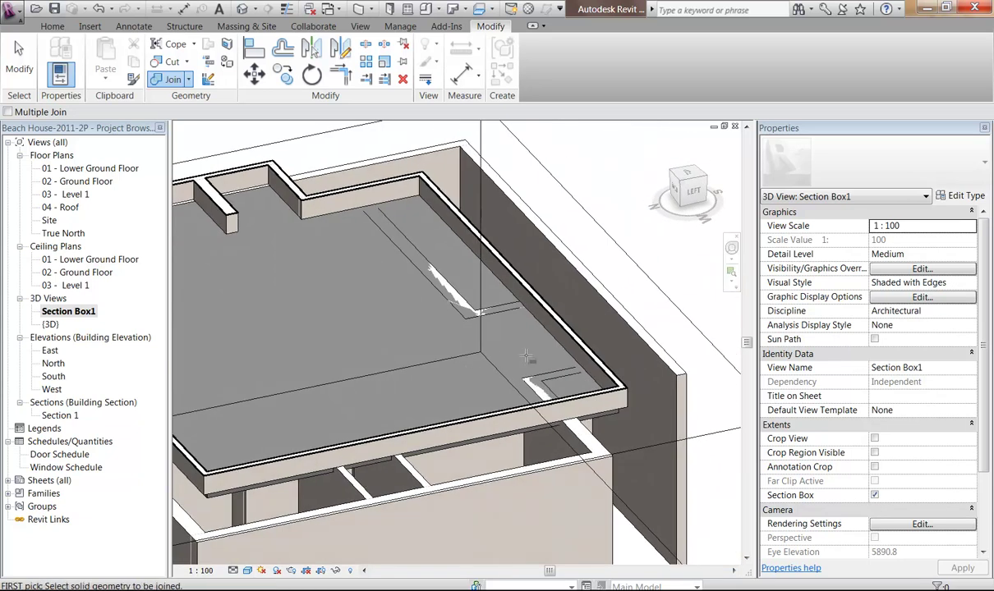
left_click(494, 494)
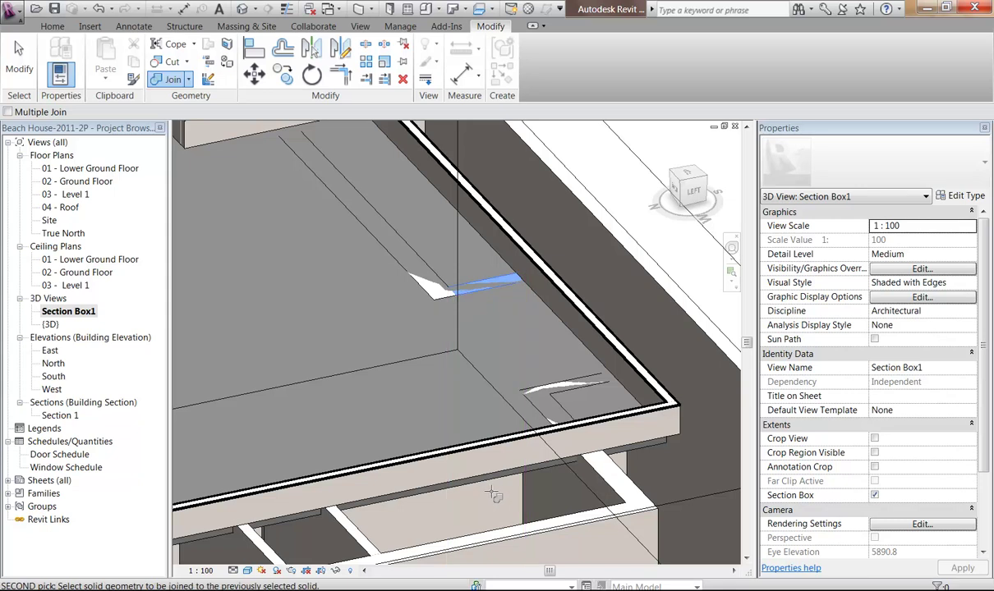
left_click(492, 482)
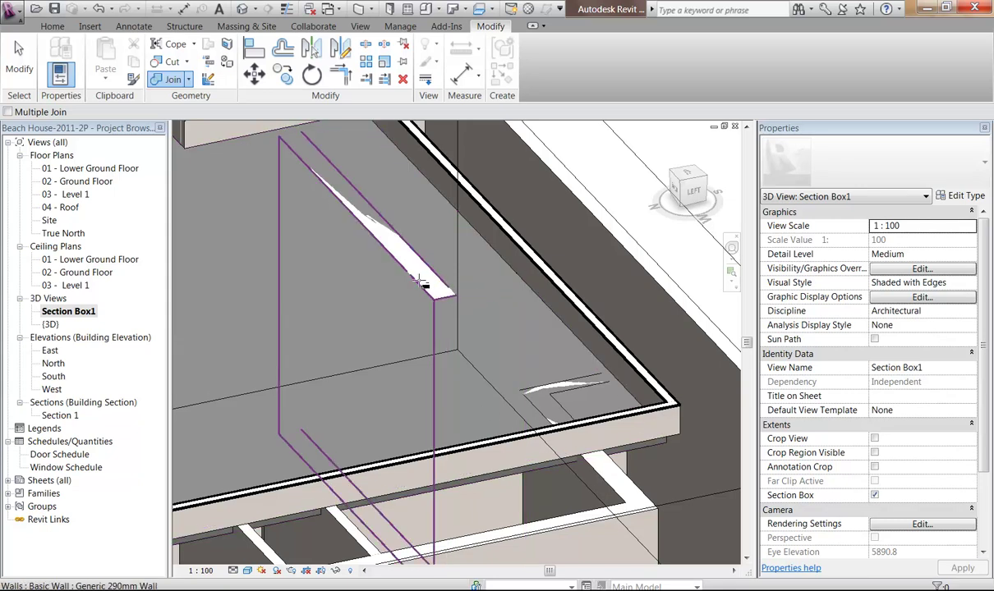
left_click(427, 279)
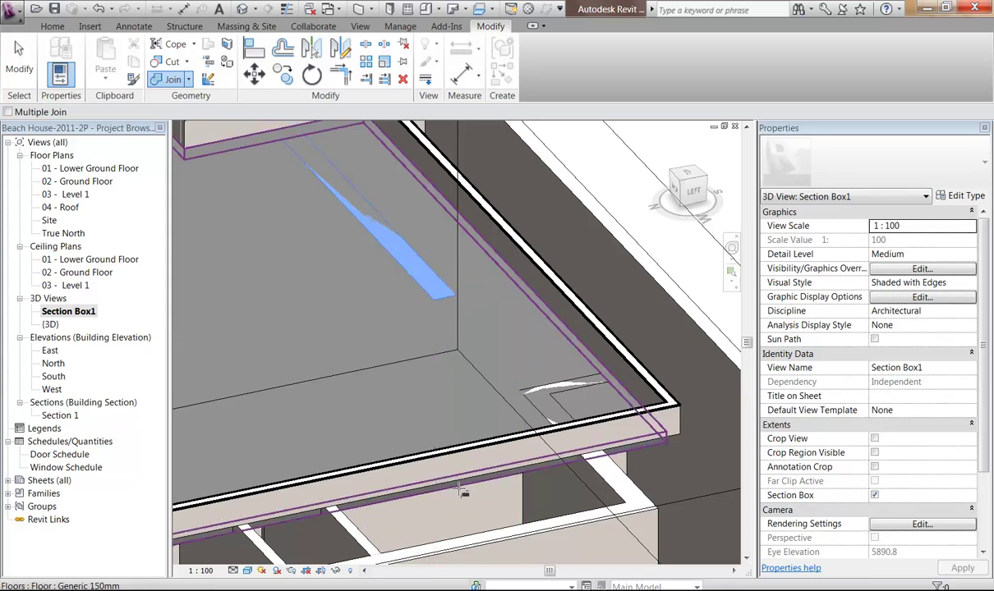
left_click(436, 468)
left_click(578, 402)
left_click(480, 465)
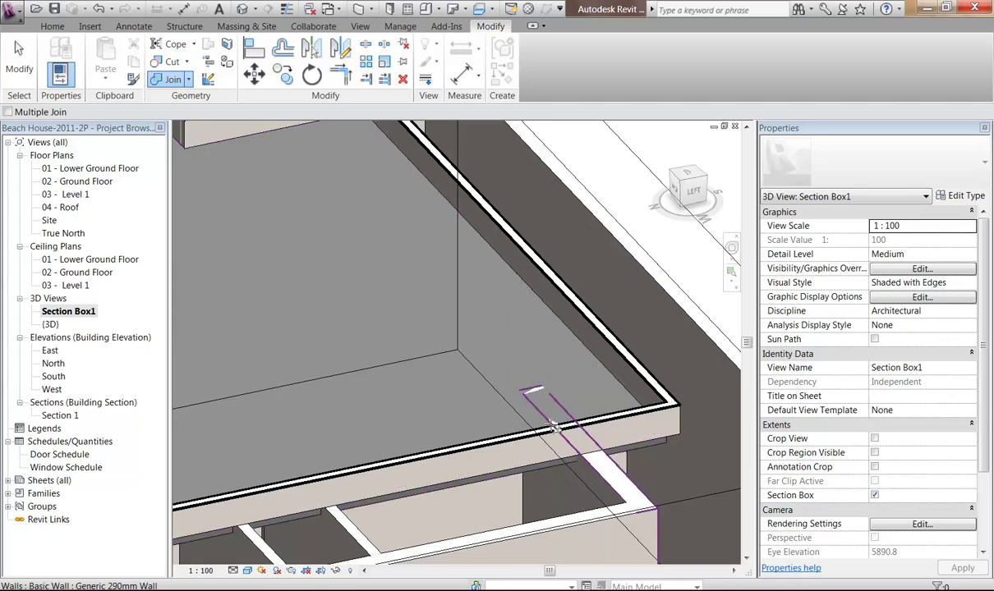
left_click(519, 401)
left_click(496, 476)
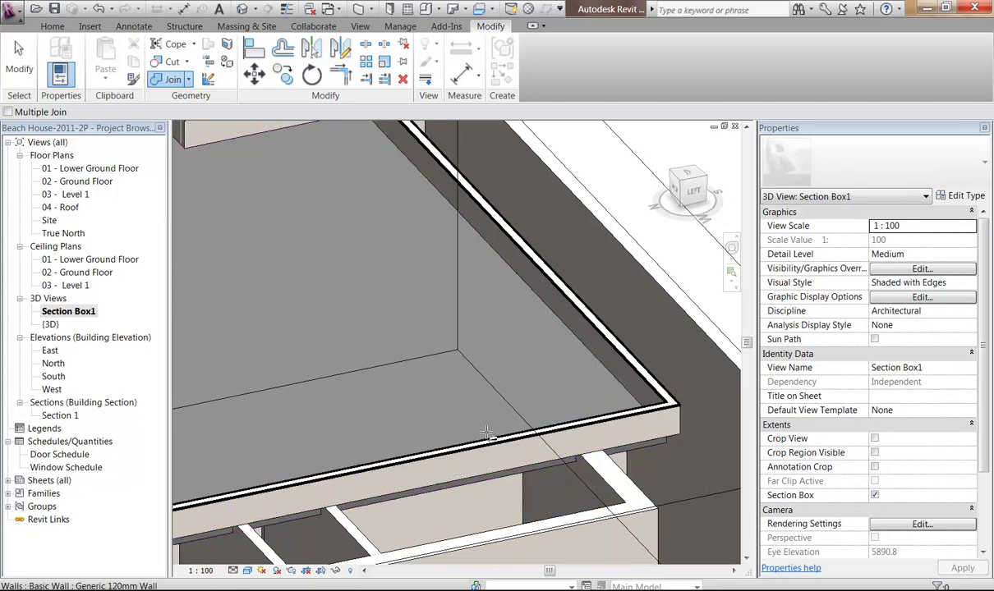
Try to detach the Generic 100mm partition wall beside the ground floor slab from everything with Detach Top/Base.
scroll(437, 381, "down", 2)
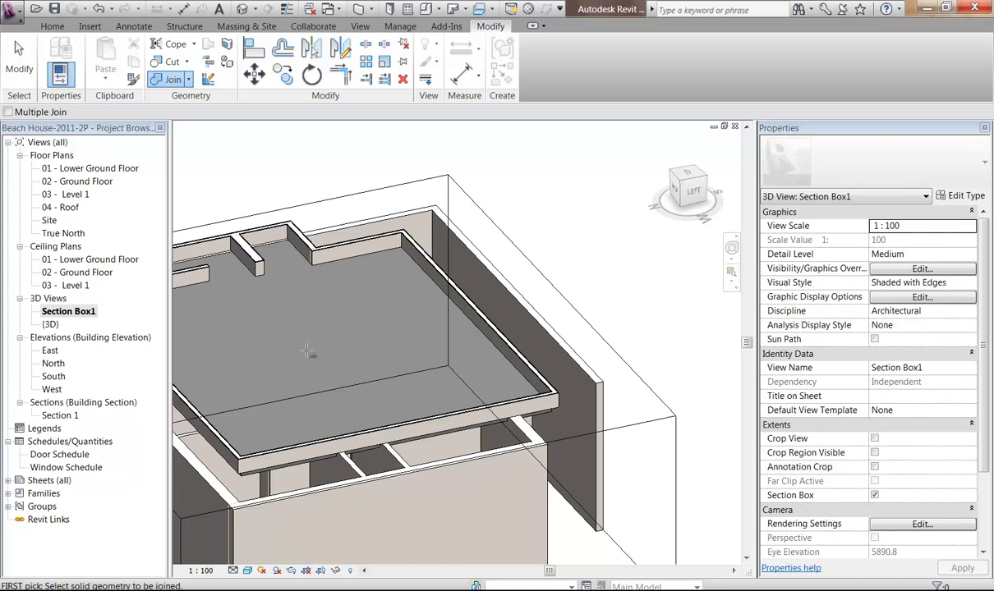
middle_click_drag(306, 352, 444, 401, "shift")
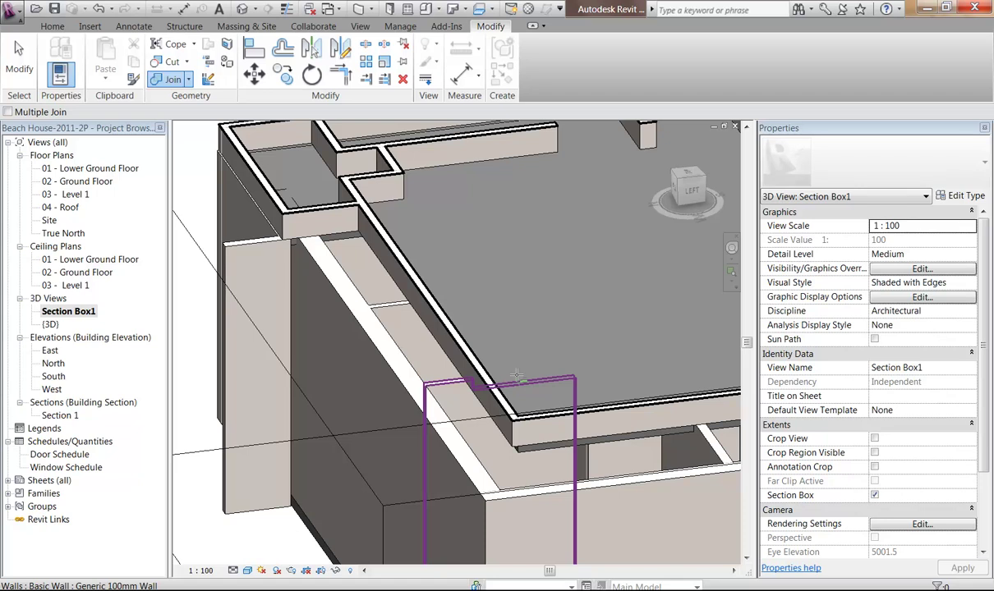
right_click(507, 319)
left_click(530, 322)
right_click(531, 307)
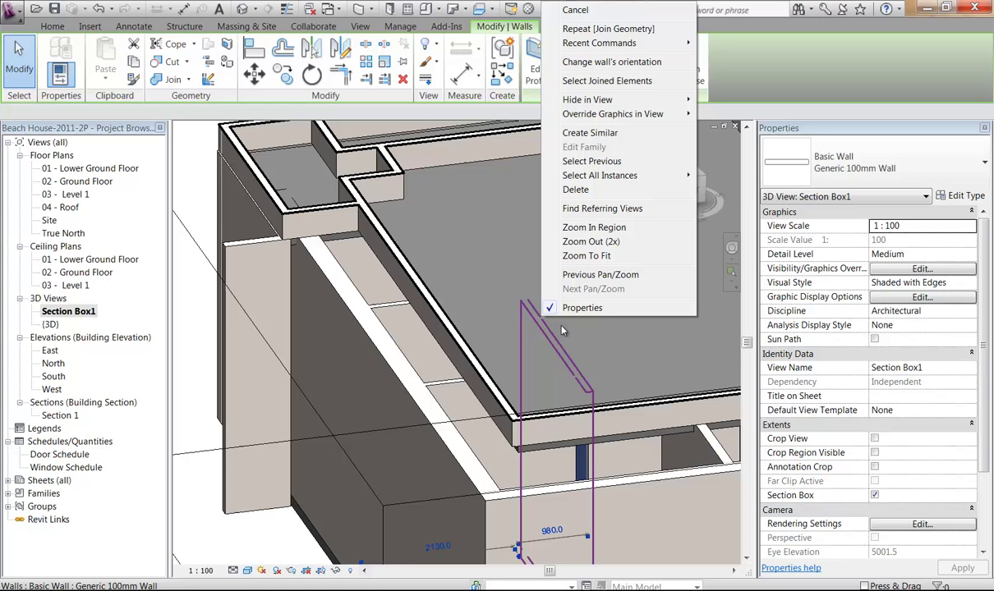
left_click(578, 11)
left_click(382, 306)
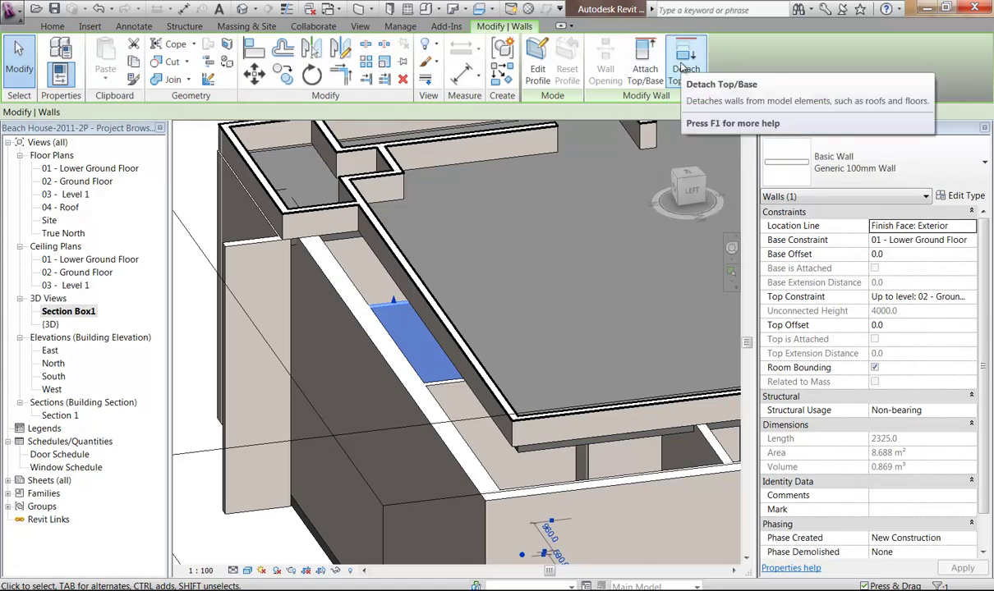
left_click(682, 66)
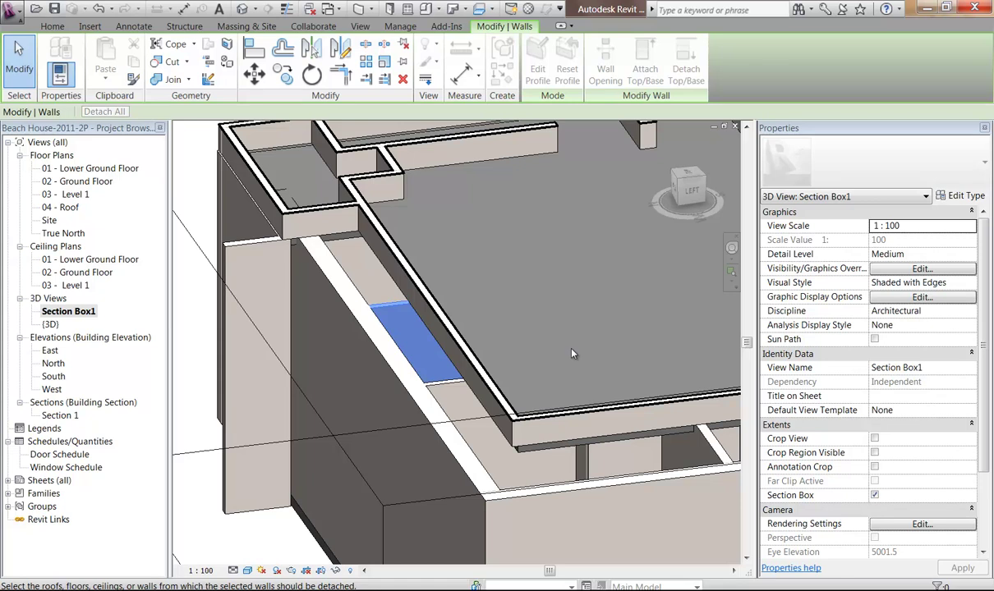
left_click(115, 116)
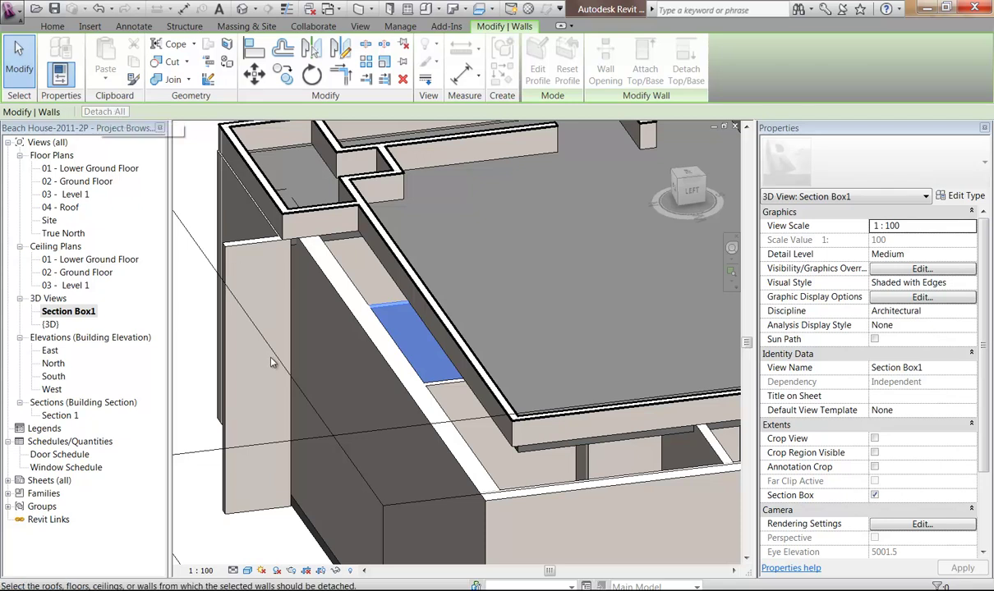
Join the long lower ground floor wall showing through the small projecting room's floor with the ground floor slab.
scroll(318, 310, "down", 4)
middle_click_drag(291, 349, 312, 361, "shift")
scroll(292, 229, "up", 2)
middle_click_drag(292, 228, 348, 272)
scroll(348, 274, "up", 2)
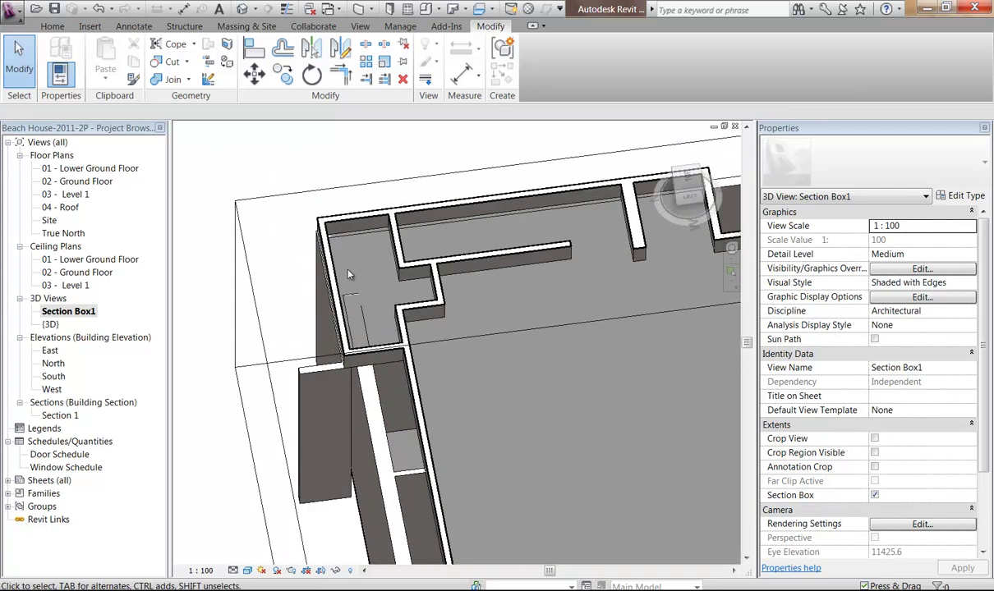
left_click(169, 78)
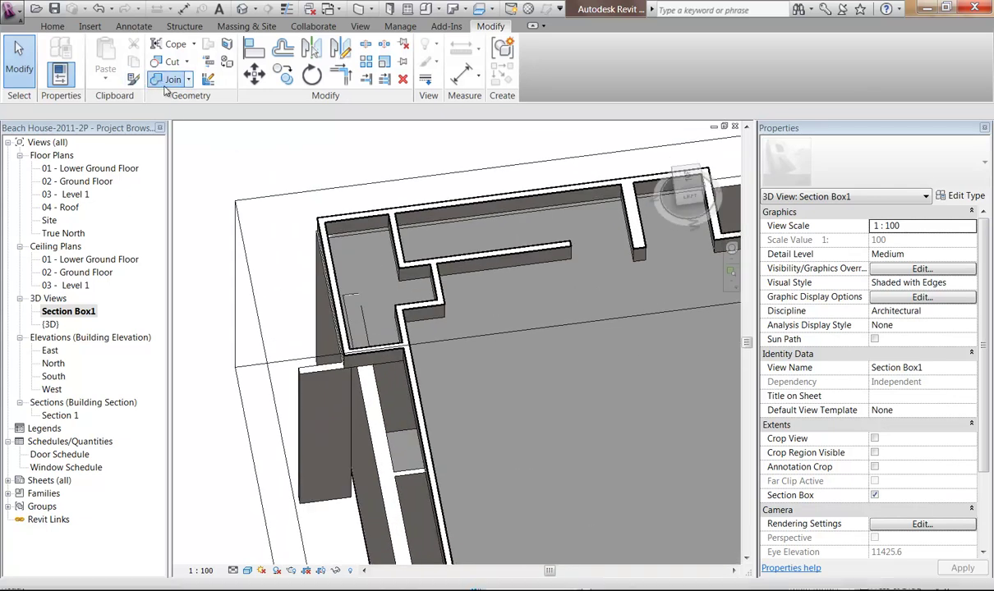
left_click(356, 296)
middle_click_drag(442, 317, 492, 320, "shift")
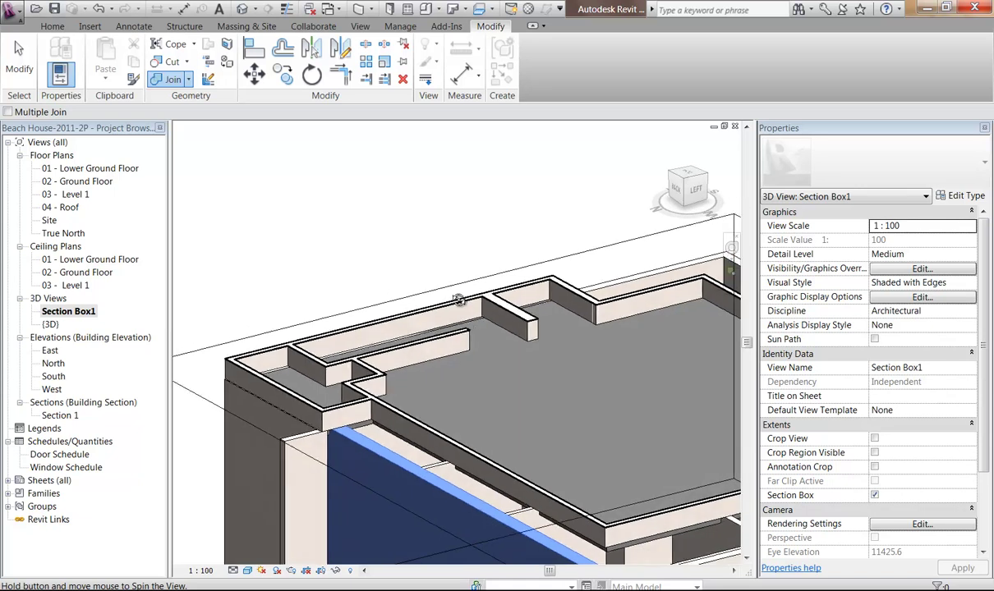
left_click(585, 519)
middle_click_drag(612, 555, 402, 385, "shift")
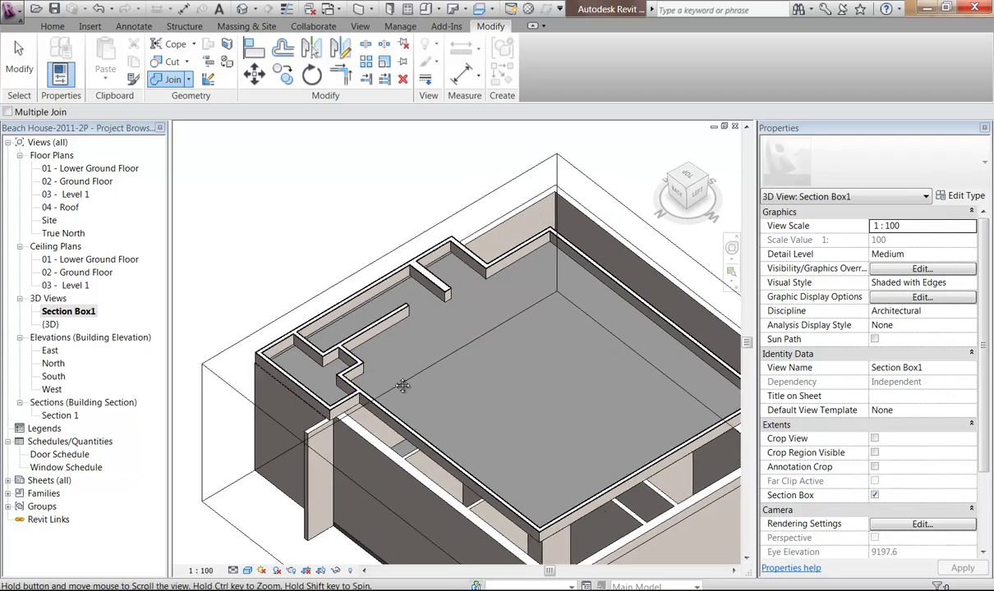
Join the long rear wall showing along the back edge of the ground floor with the floor slab and finish joining.
scroll(402, 385, "up", 3)
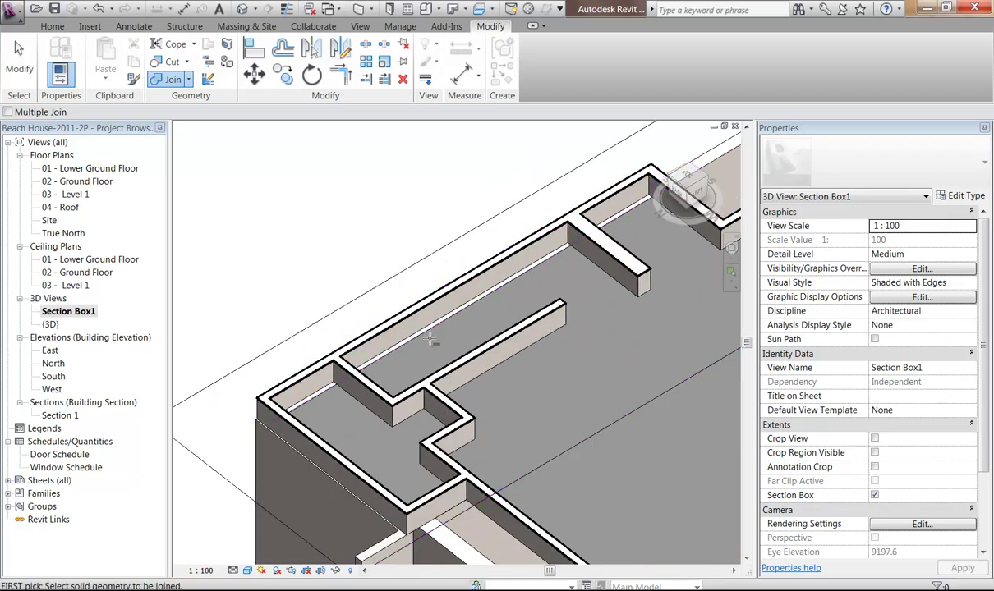
left_click(427, 334)
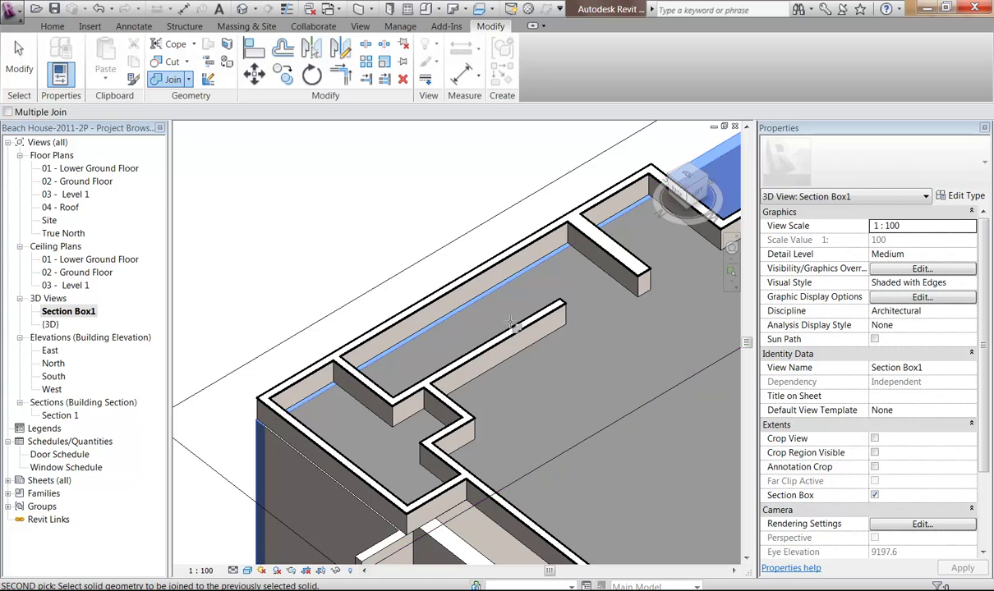
middle_click_drag(427, 333, 255, 392)
scroll(542, 353, "down", 2)
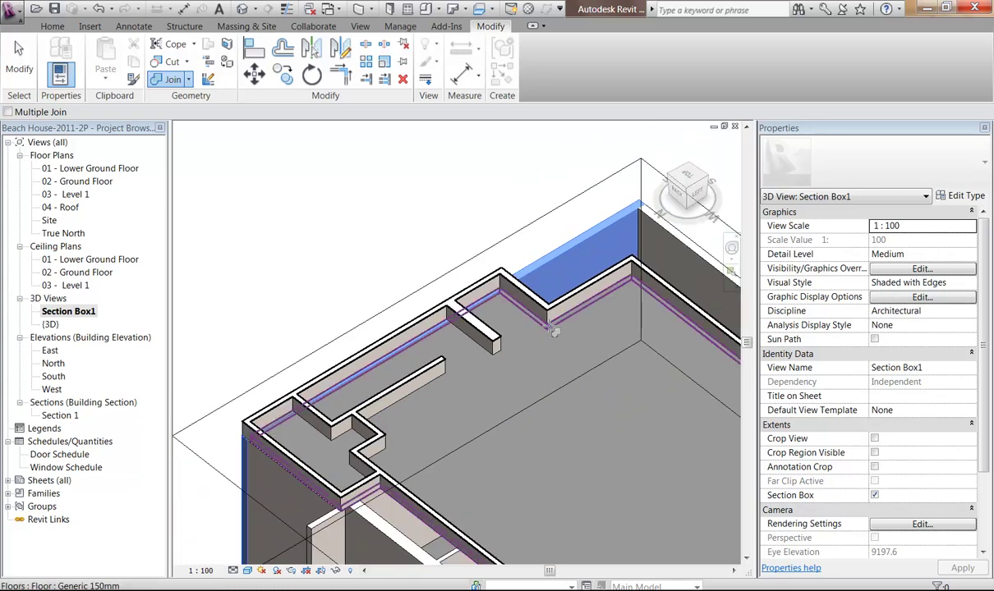
left_click(553, 331)
middle_click_drag(419, 388, 277, 228, "shift")
right_click(273, 230)
left_click(301, 236)
right_click(283, 232)
middle_click(274, 200)
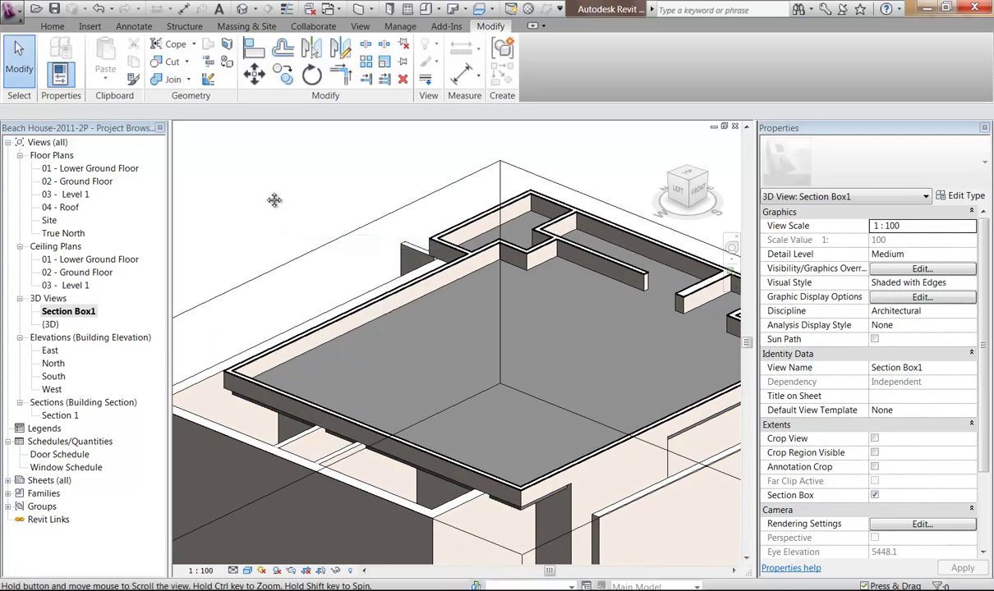
middle_click(275, 199)
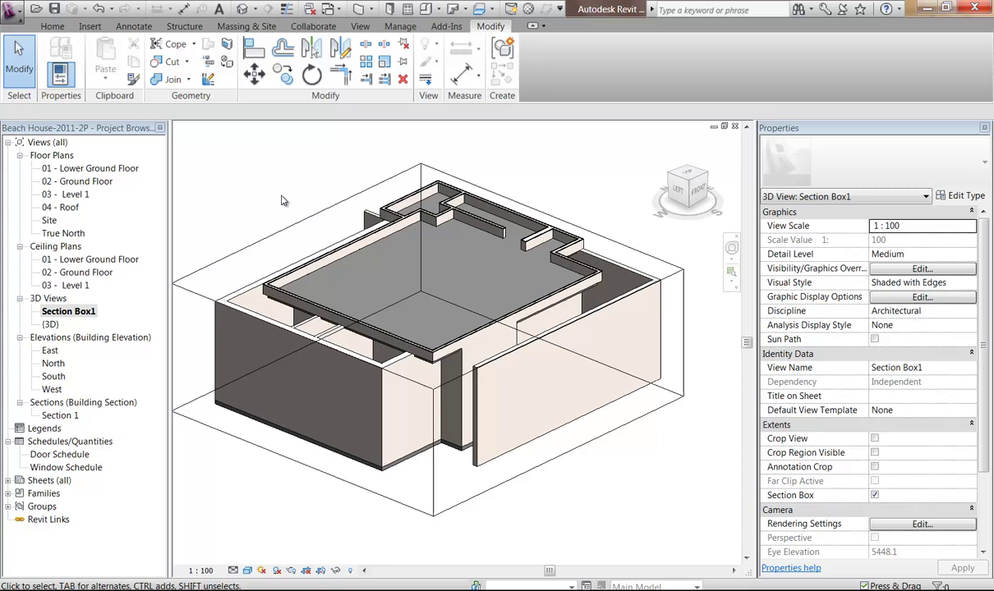
Open the {3D} view and examine the ground floor slab's edge beneath the corner of the outer walls.
double_click(50, 325)
middle_click_drag(459, 438, 440, 408, "shift")
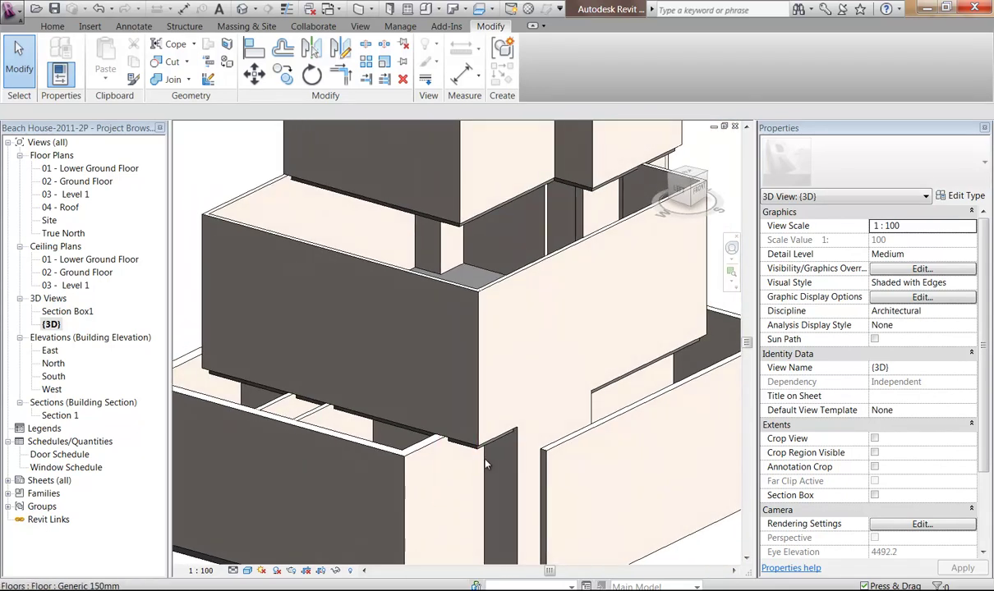
scroll(484, 465, "up", 5)
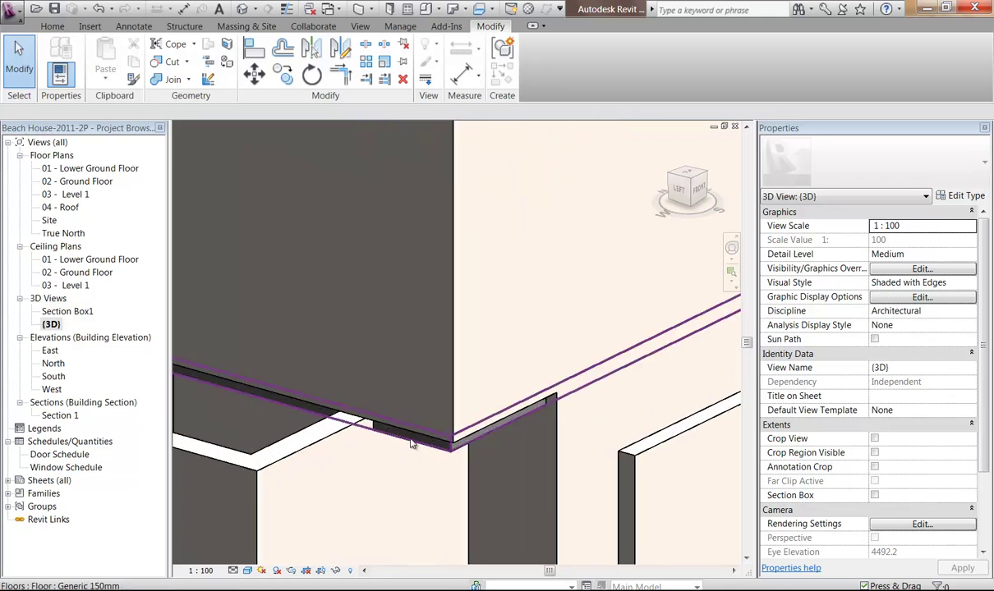
scroll(476, 431, "up", 2)
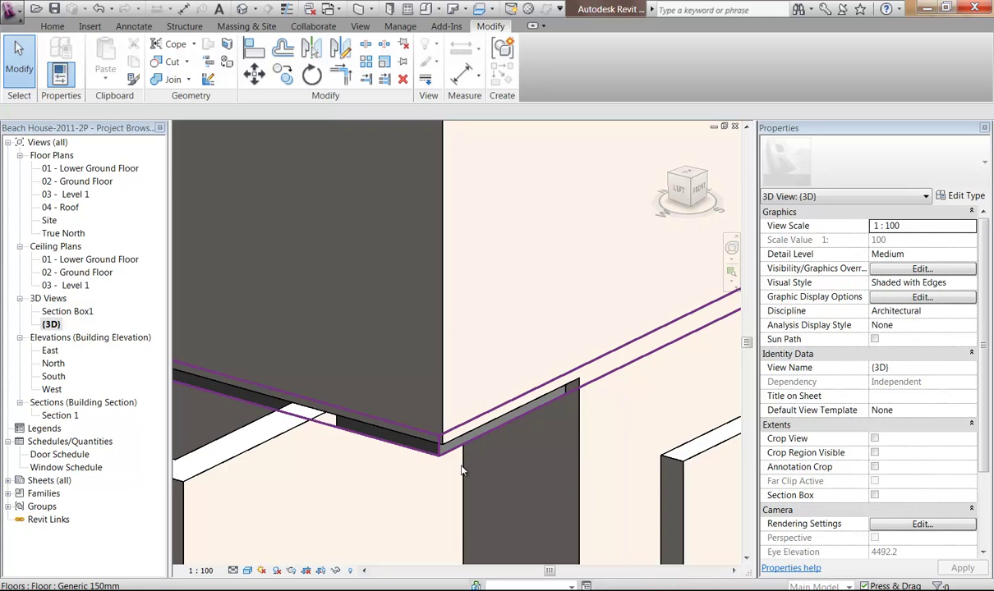
Examine the ground floor slab's exposed edge and the walls above and below it at the building's front-left corner.
left_click(464, 449)
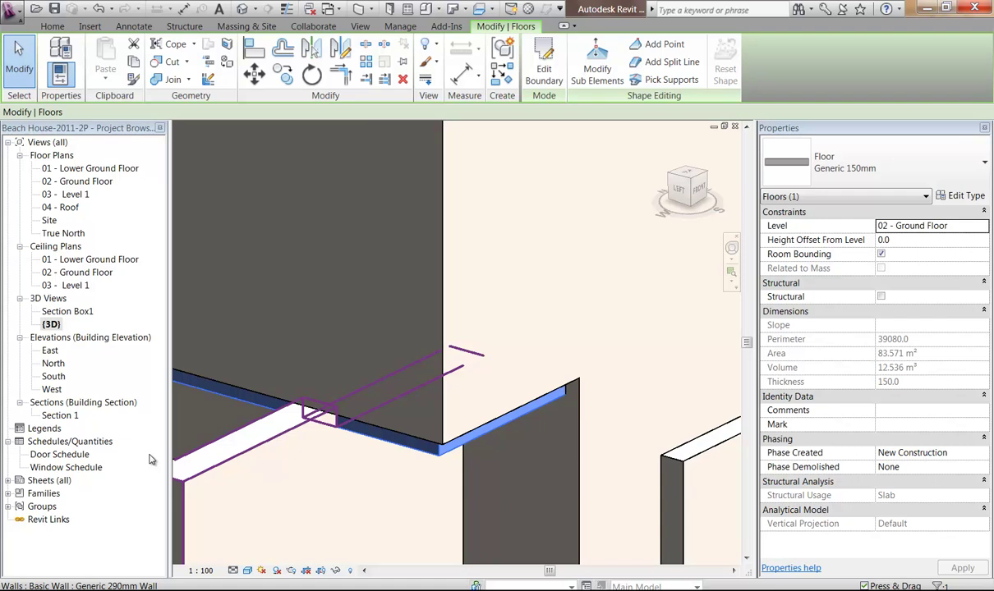
left_click(389, 486)
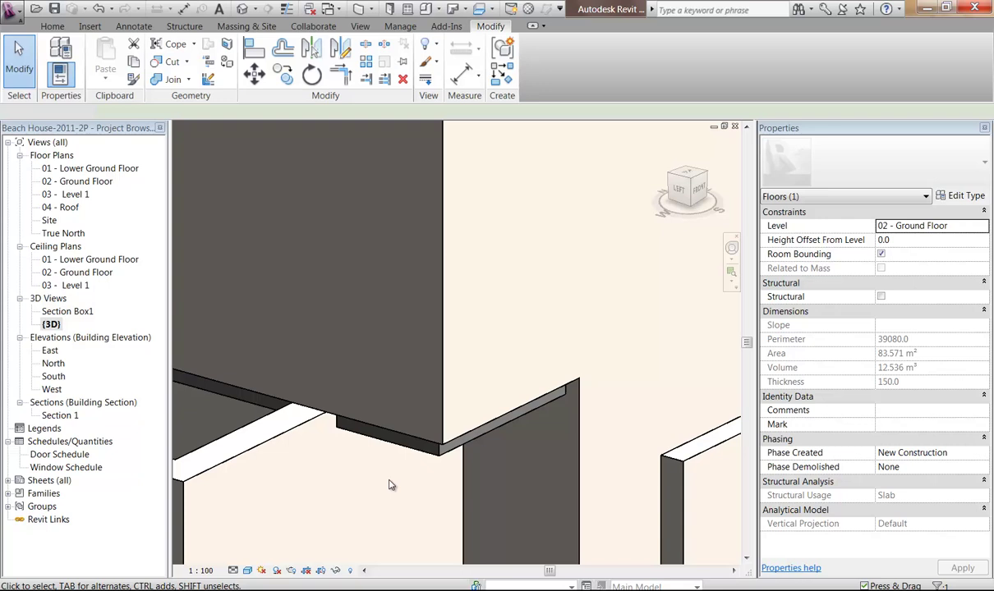
left_click(470, 413)
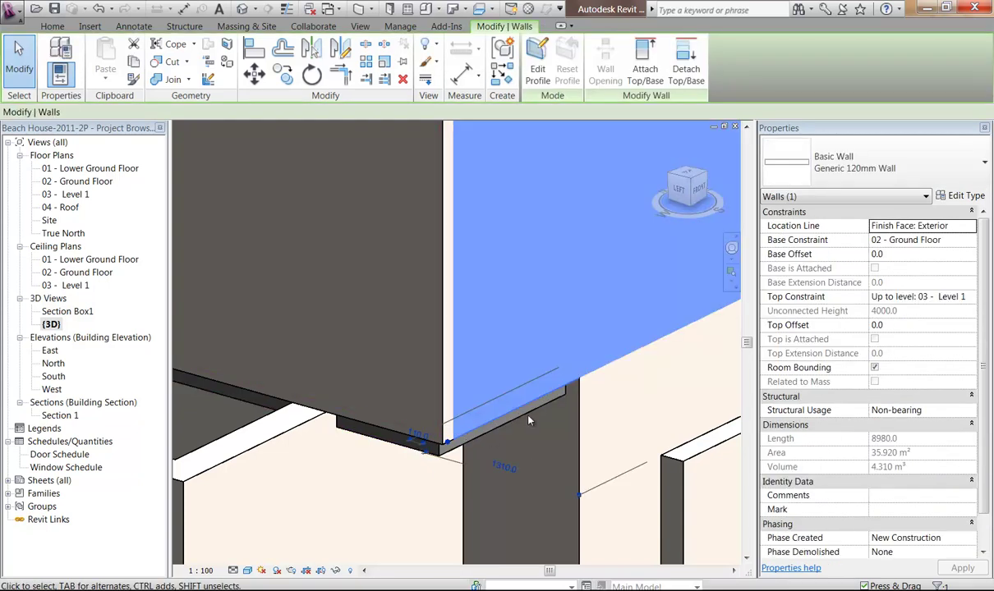
scroll(526, 404, "down", 2)
middle_click_drag(559, 388, 519, 384)
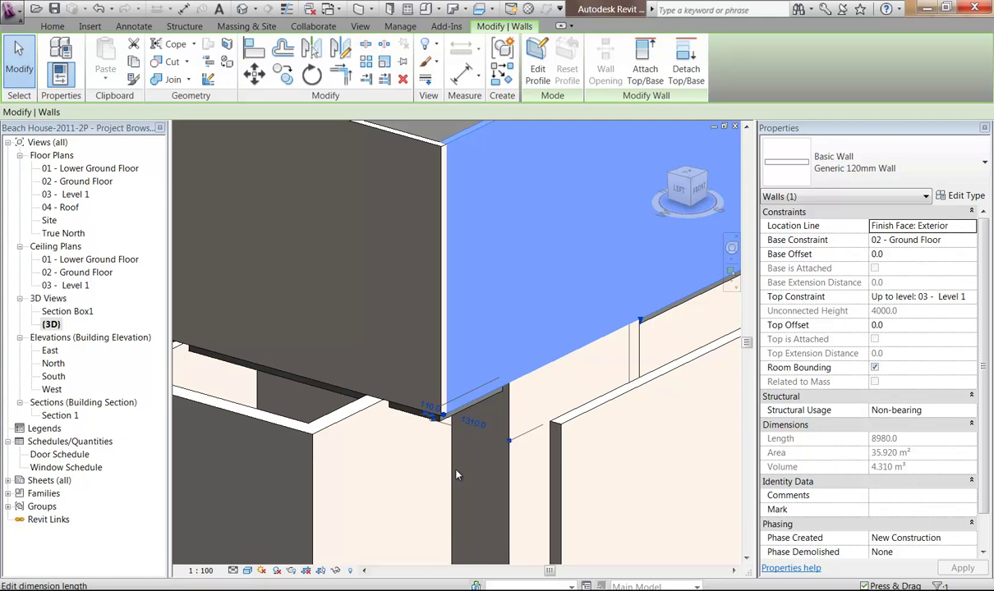
scroll(454, 461, "up", 4)
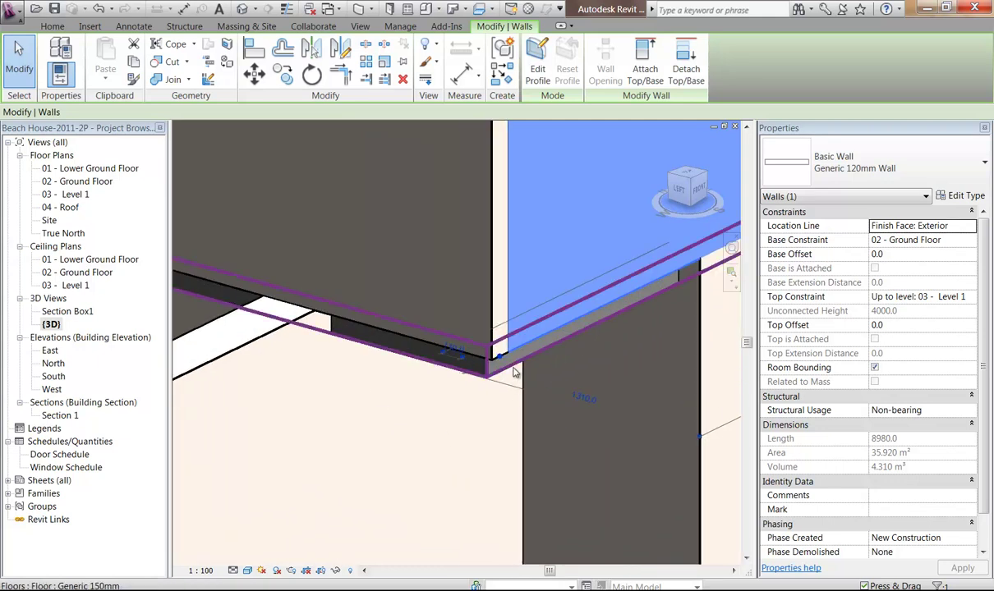
scroll(515, 372, "down", 4)
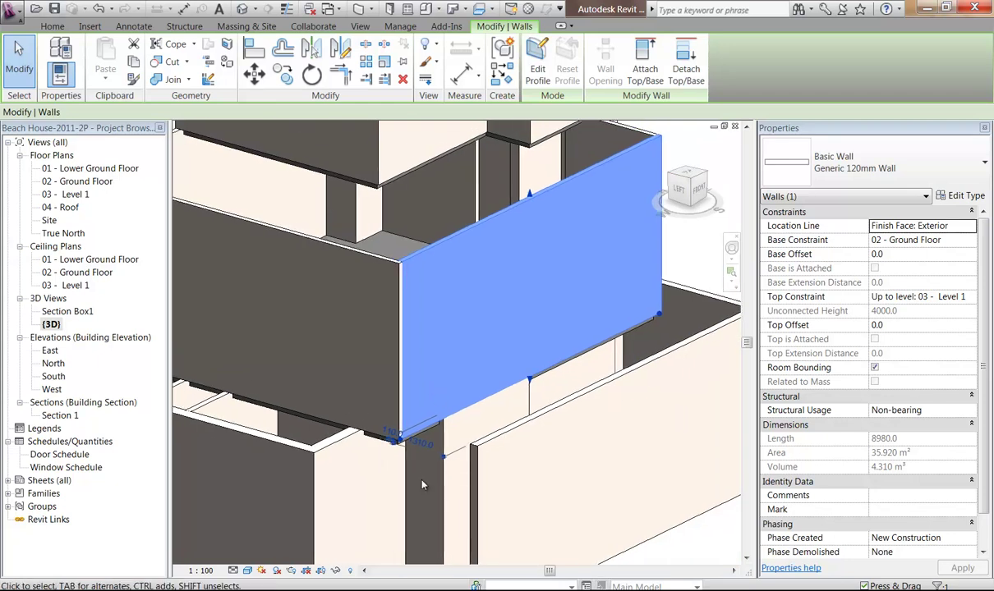
middle_click_drag(427, 483, 456, 377)
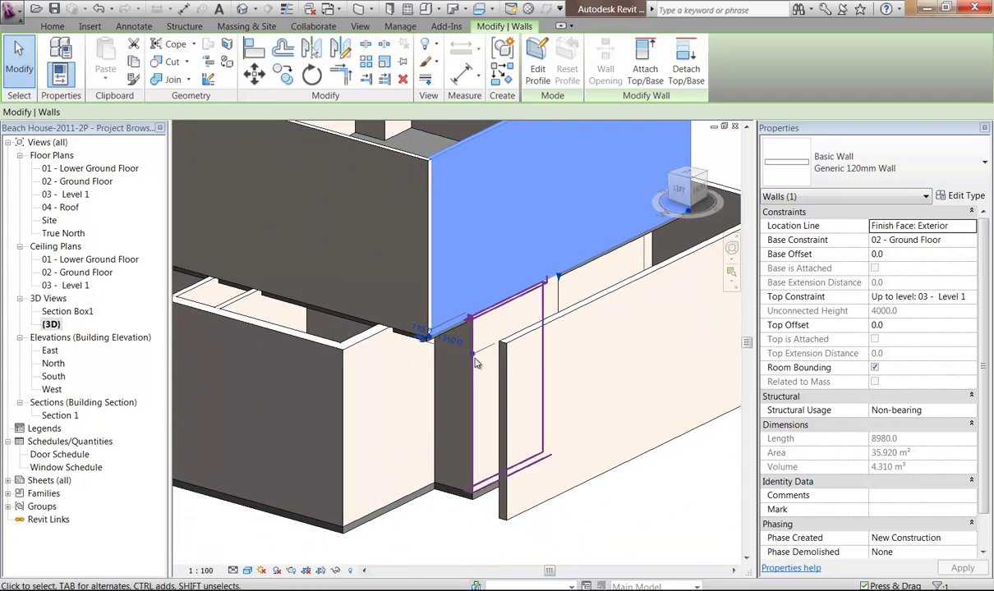
left_click(483, 329)
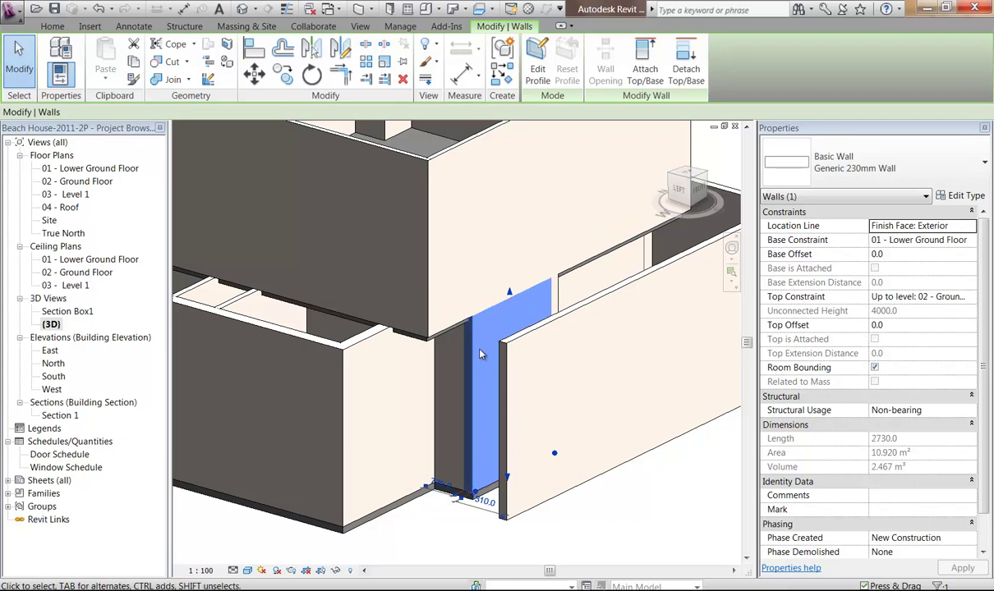
middle_click_drag(499, 322, 486, 329)
scroll(486, 329, "up", 3)
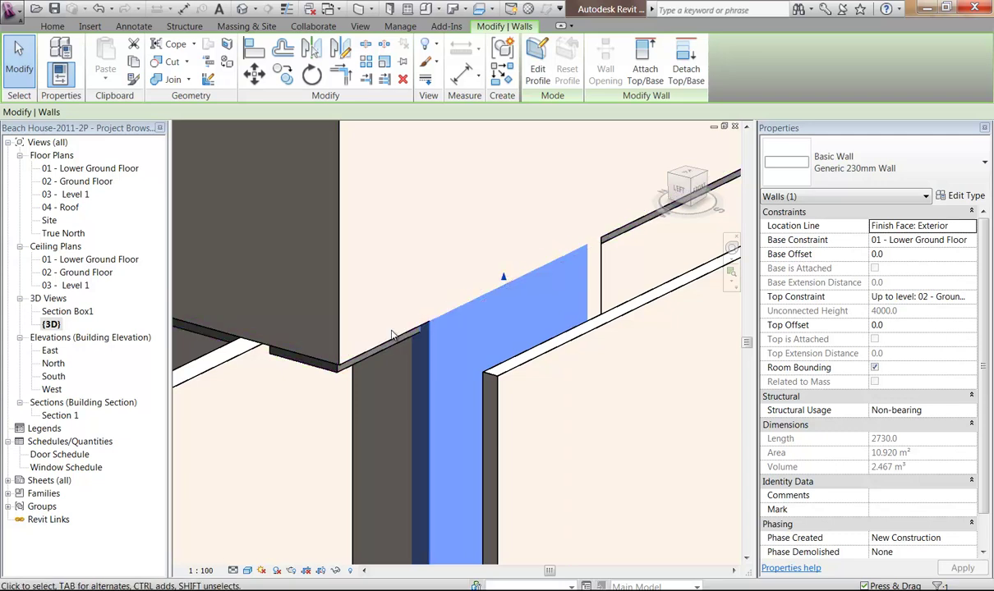
middle_click_drag(369, 315, 371, 340)
scroll(370, 340, "up", 1)
Set the base offset of the front-facing Generic 120mm ground floor wall to -150 so that it covers the slab edge.
left_click(375, 380)
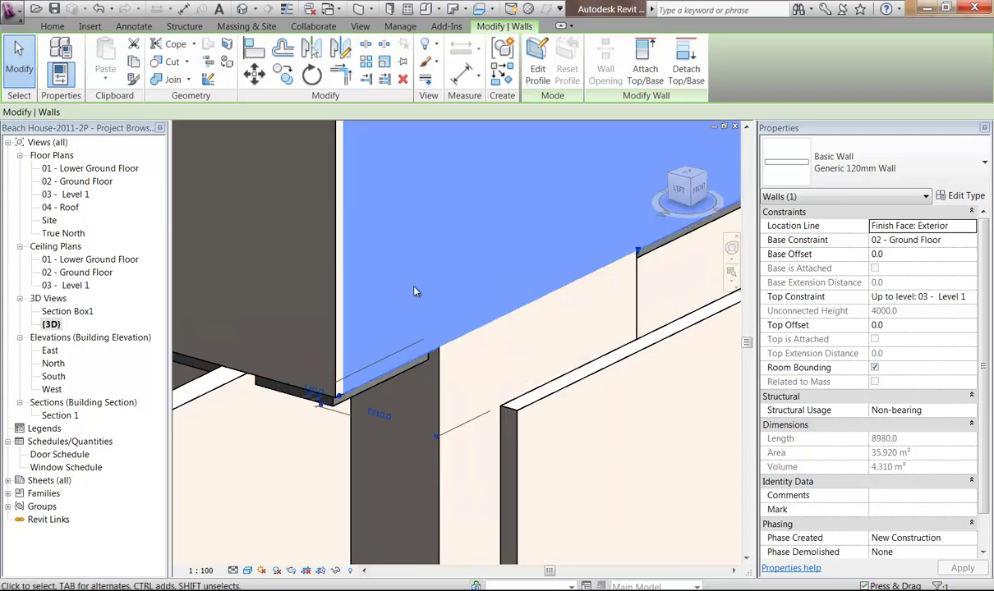
scroll(412, 287, "down", 4)
middle_click_drag(413, 289, 402, 342)
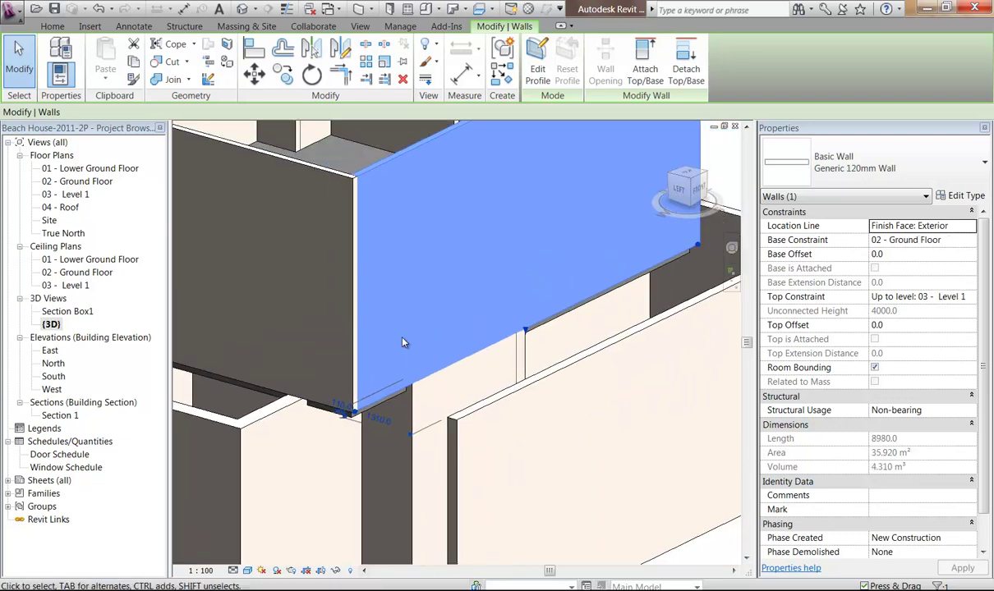
left_click(897, 255)
type("-")
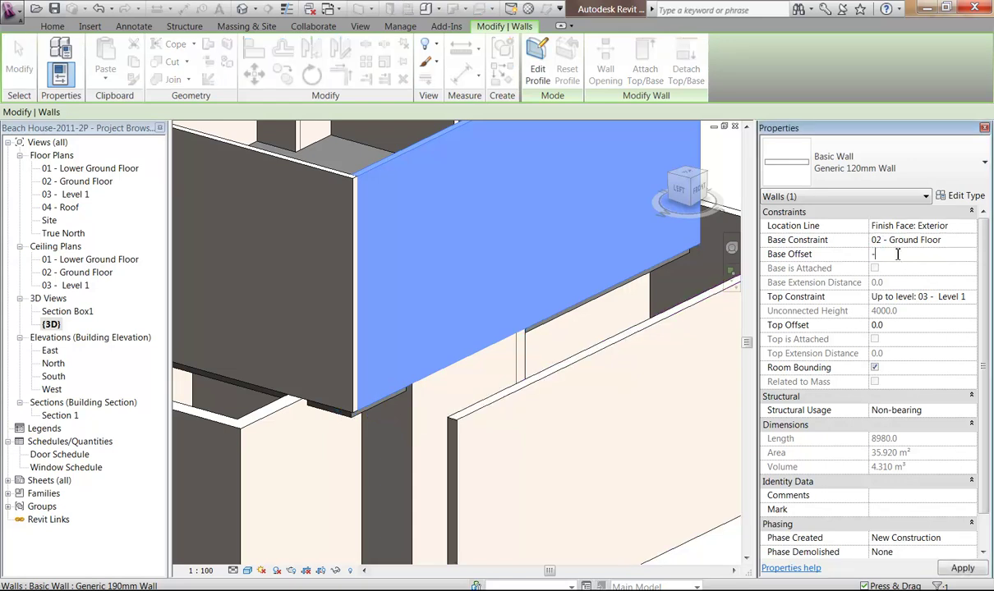
type("150")
key("Return")
scroll(373, 461, "up", 3)
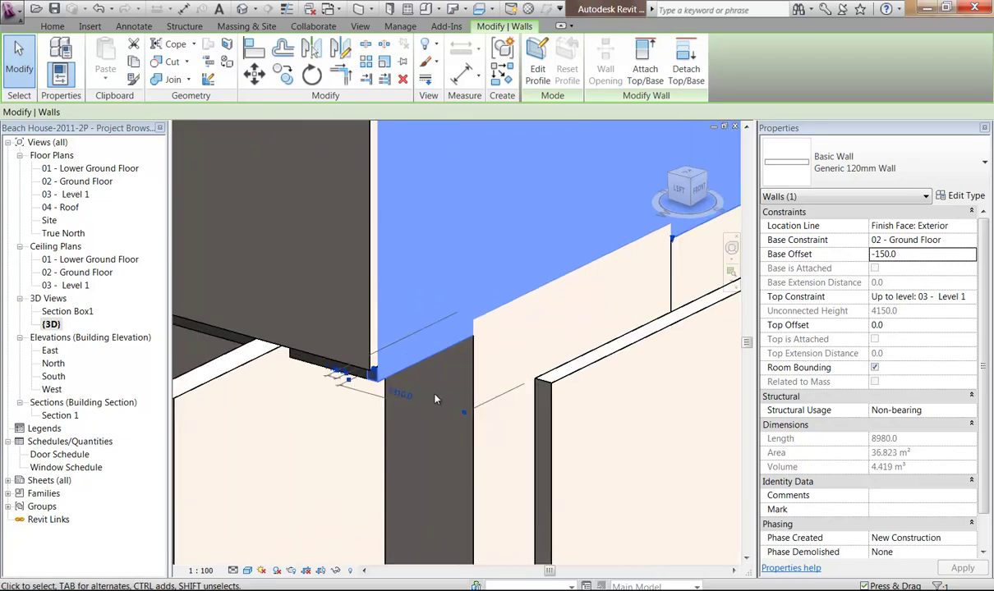
middle_click_drag(504, 348, 449, 376)
left_click(473, 341)
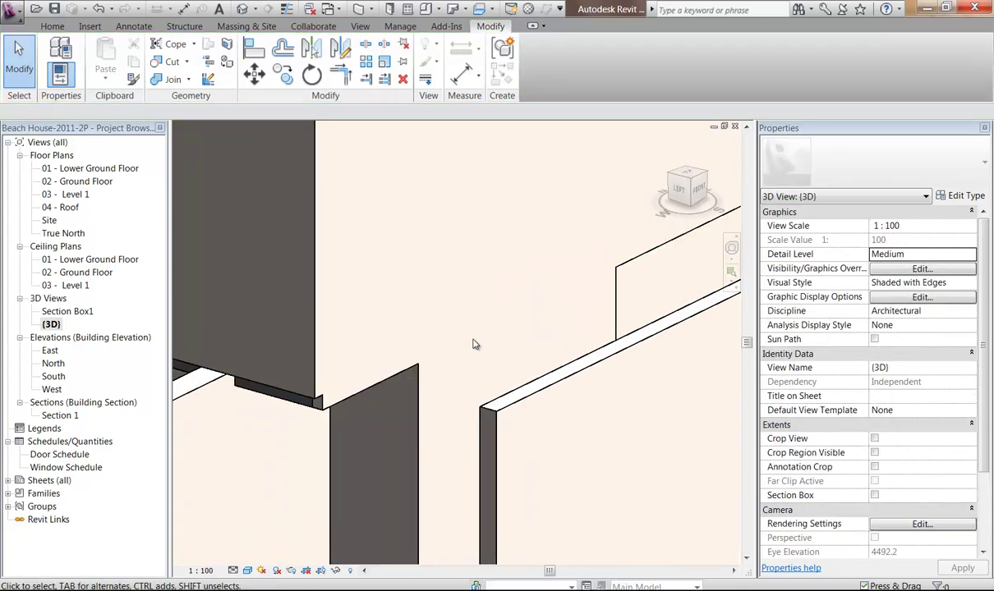
left_click(363, 391)
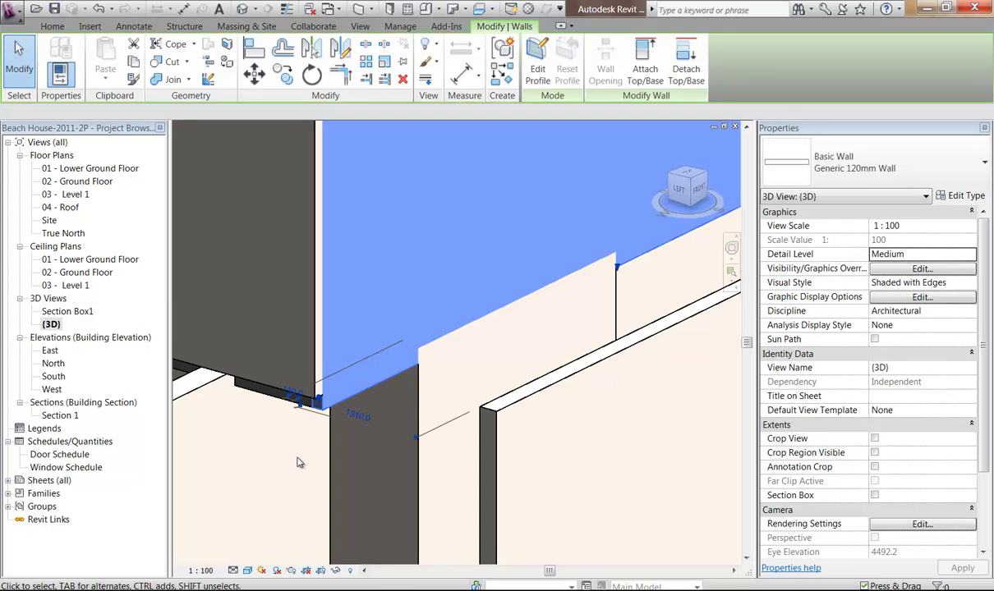
middle_click_drag(299, 458, 423, 443)
scroll(423, 442, "down", 2)
key("Escape")
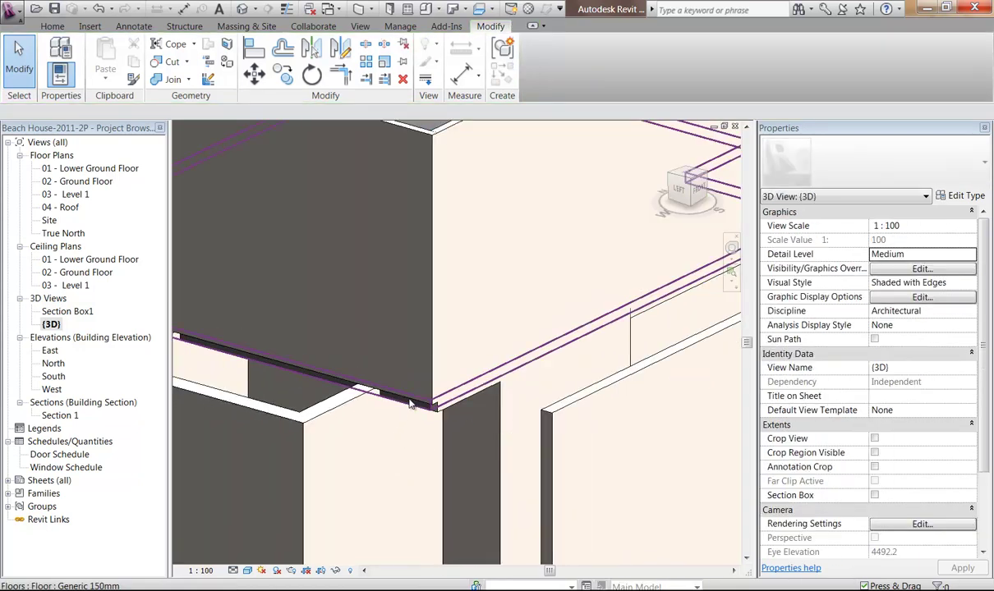
Set the base offset of the adjoining left-facing Generic 120mm ground floor wall to -150.
scroll(356, 363, "down", 2)
middle_click_drag(381, 369, 505, 410)
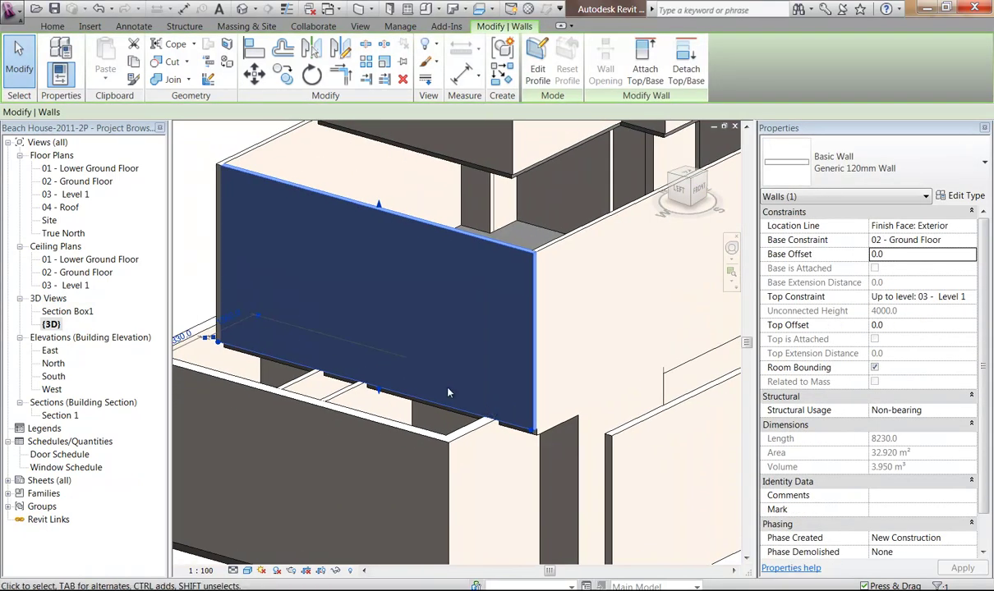
left_click(903, 253)
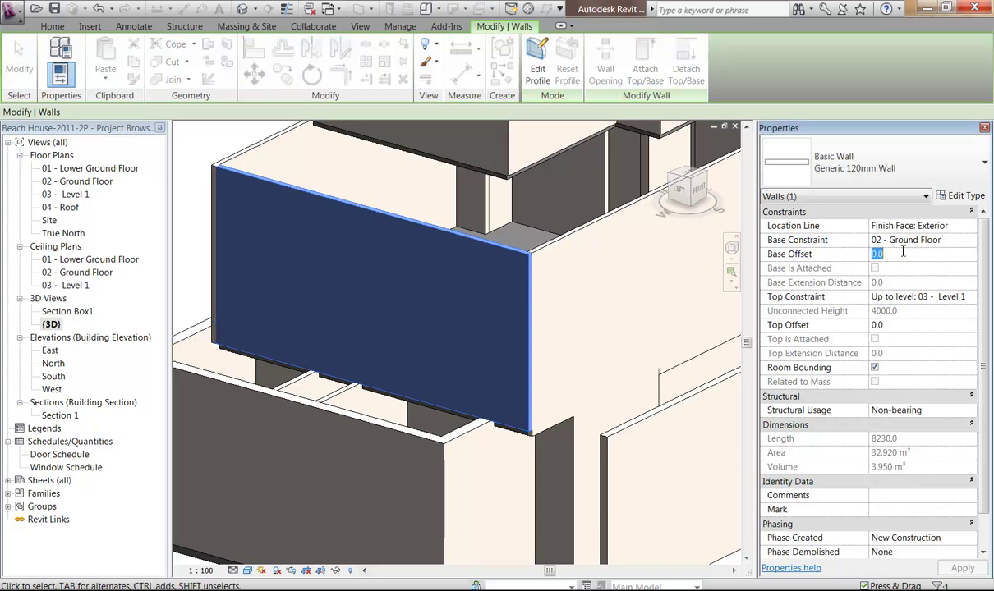
type("-")
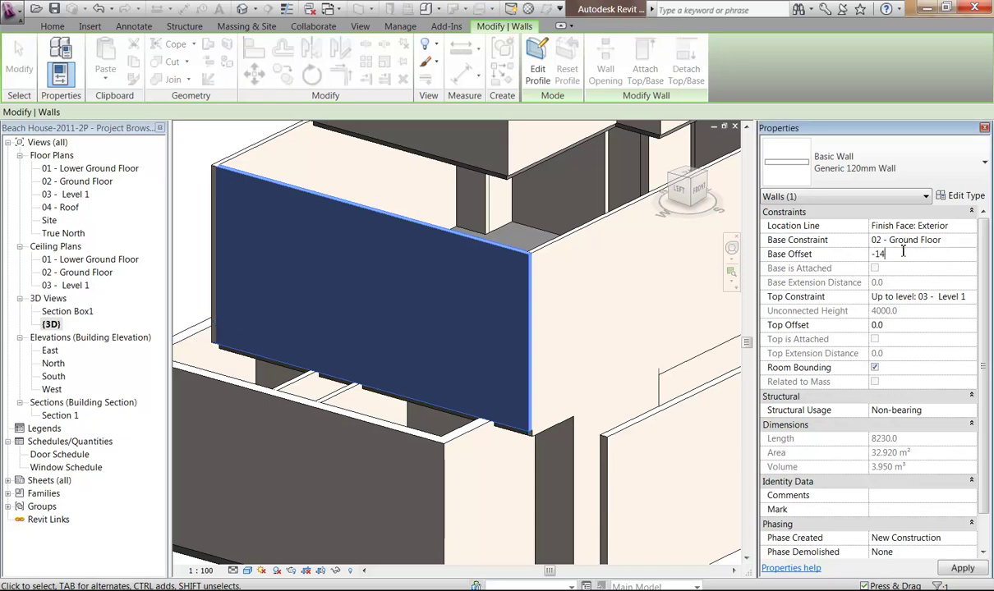
type("150")
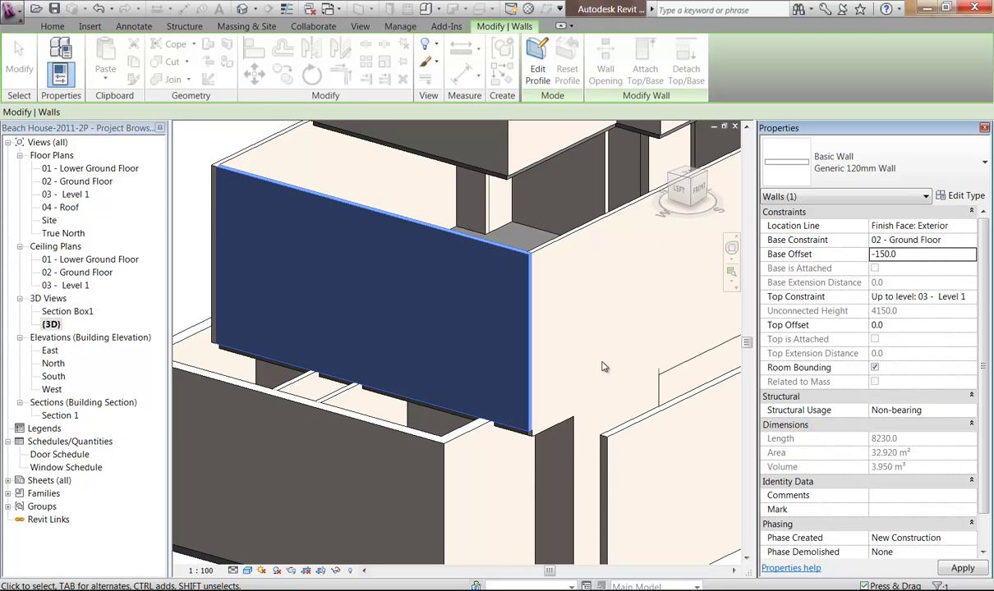
Set the base offset of the back-facing Generic 120mm ground floor wall to -150 and deselect it.
scroll(411, 349, "up", 1)
middle_click_drag(411, 350, 581, 360, "shift")
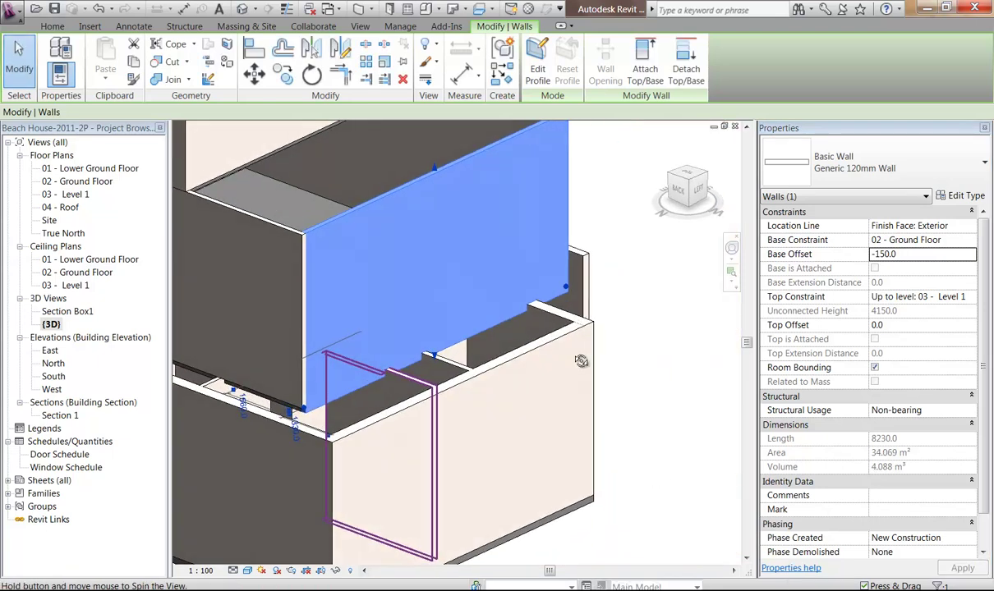
middle_click_drag(232, 324, 493, 374)
left_click(502, 254)
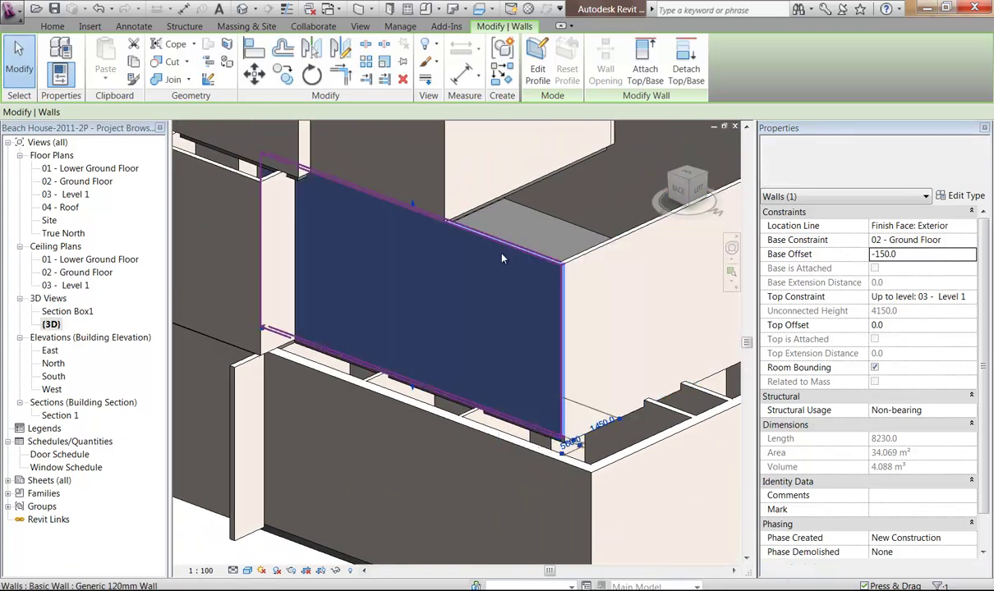
scroll(502, 321, "up", 1)
left_click(907, 257)
type("-150")
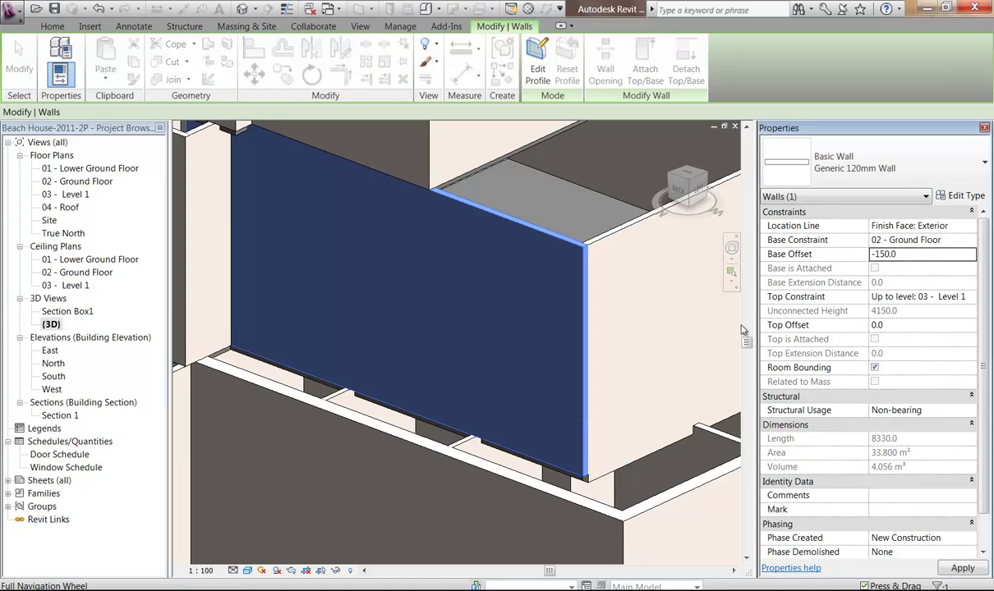
middle_click_drag(413, 333, 473, 345, "shift")
scroll(473, 348, "up", 2)
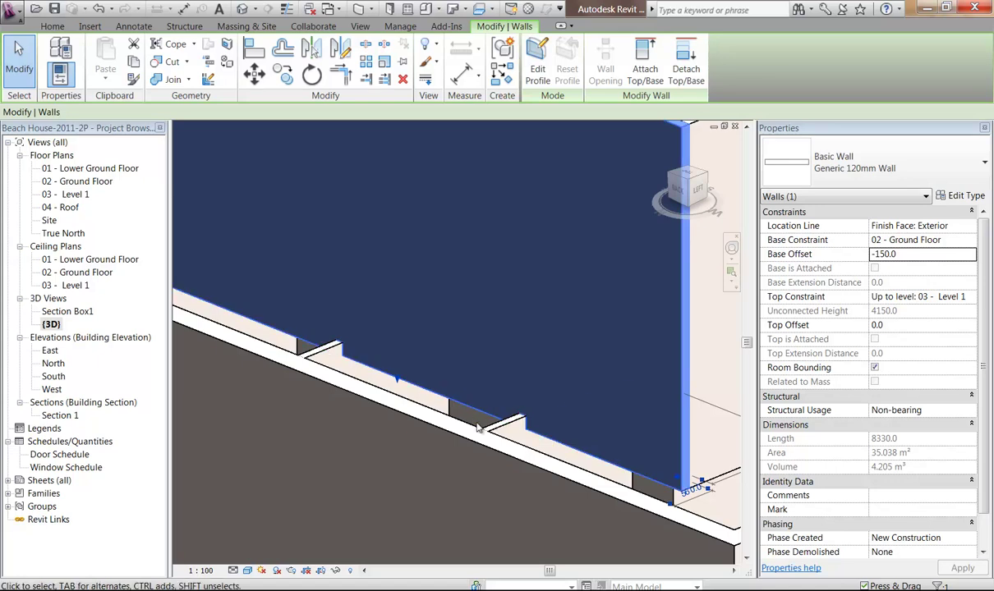
key("Escape")
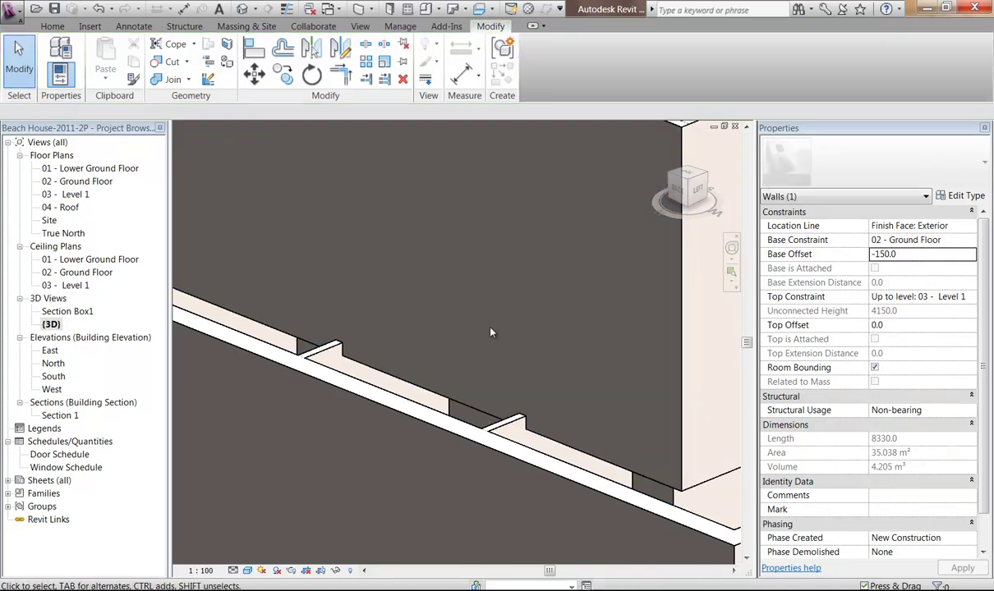
Set the base offset of the short left-facing return wall at the end of the back wall to -150.
scroll(491, 332, "down", 2)
middle_click_drag(368, 314, 395, 374, "shift")
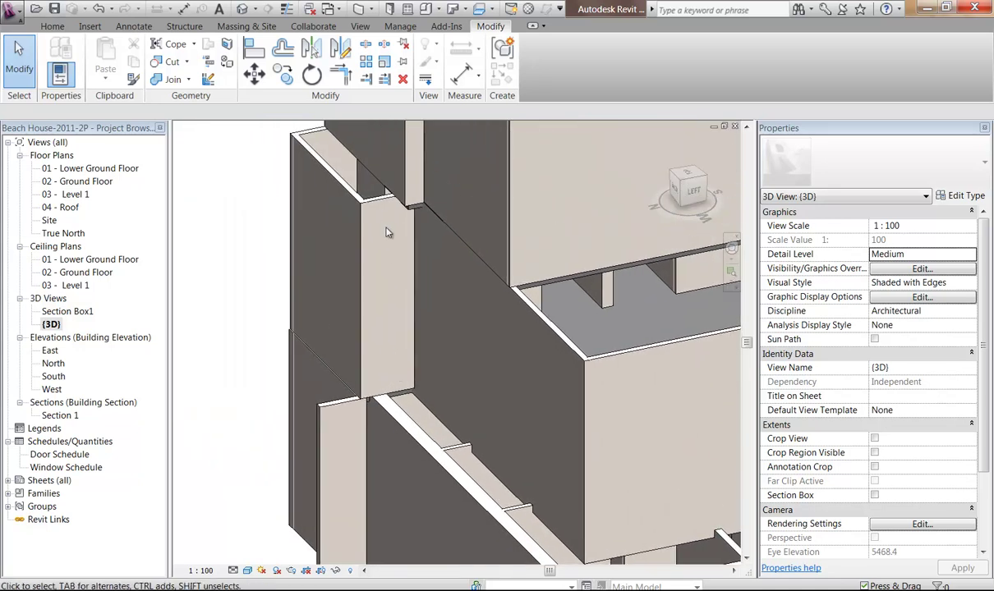
left_click(380, 337)
scroll(380, 337, "up", 3)
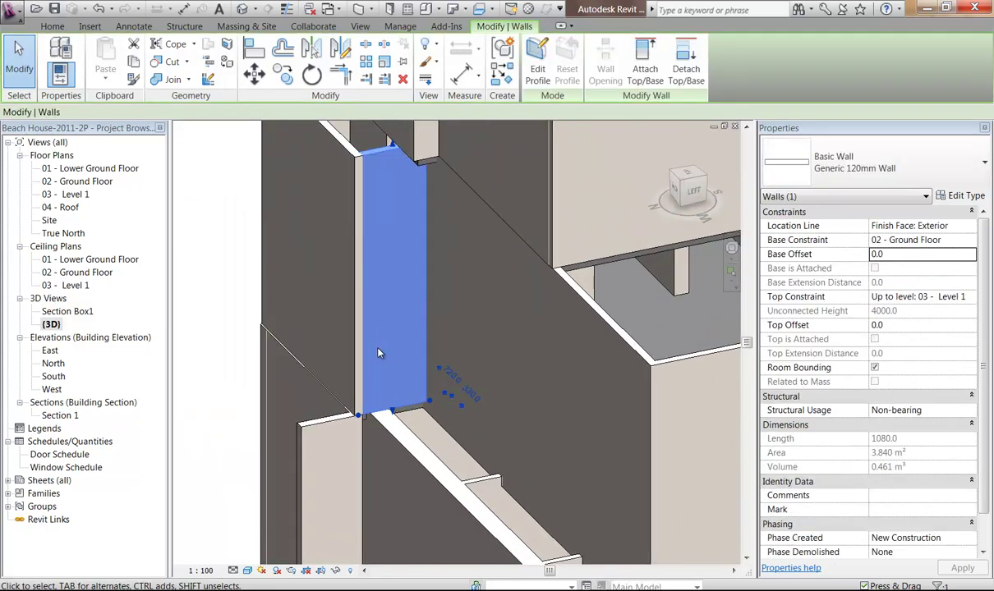
left_click(905, 254)
type("-1")
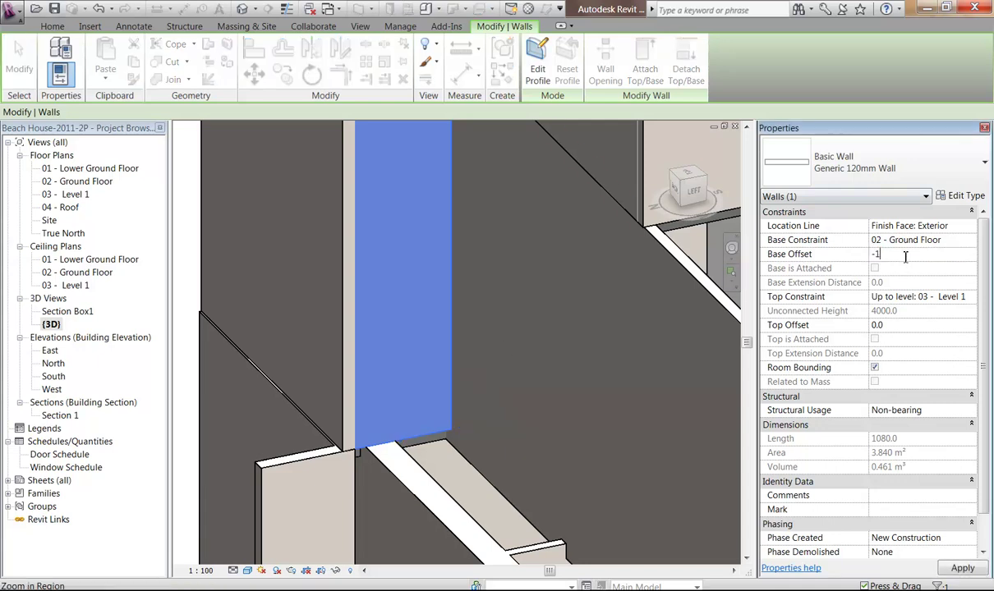
type("50")
key("Return")
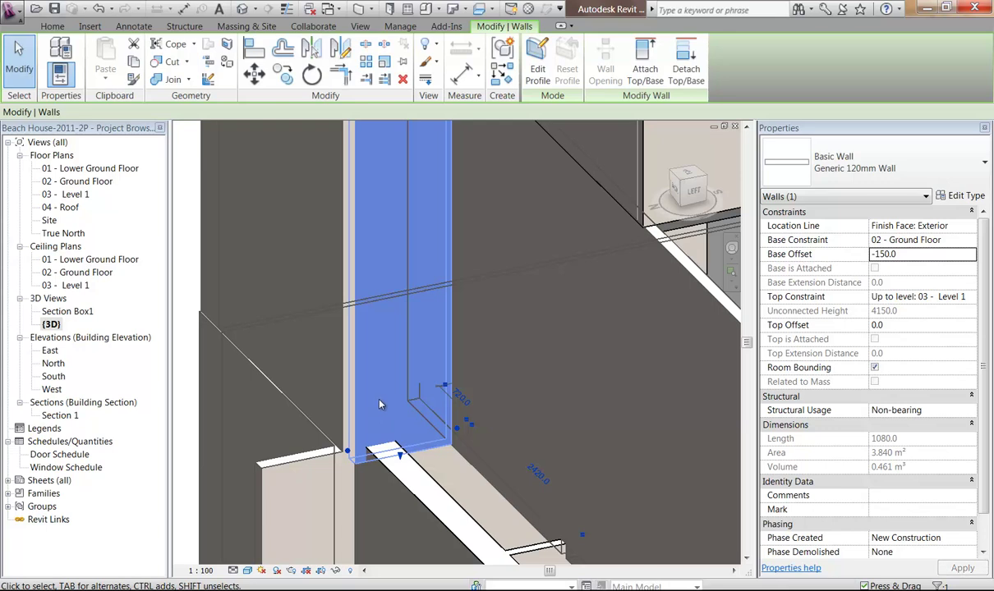
key("Escape")
Join the short ground floor return wall with the lower ground floor wall directly beneath it.
scroll(343, 453, "up", 3)
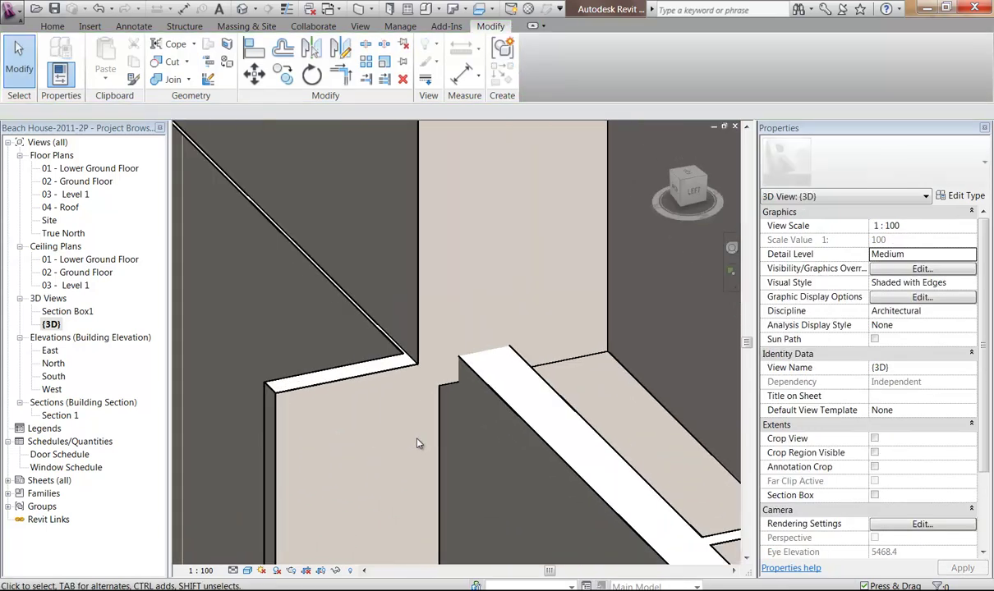
scroll(386, 384, "up", 2)
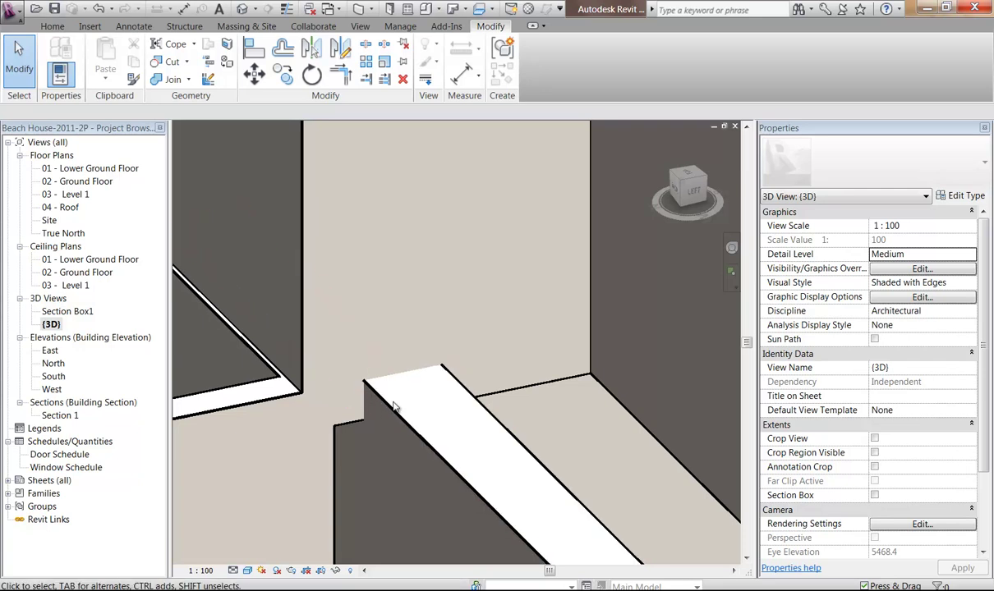
left_click(173, 79)
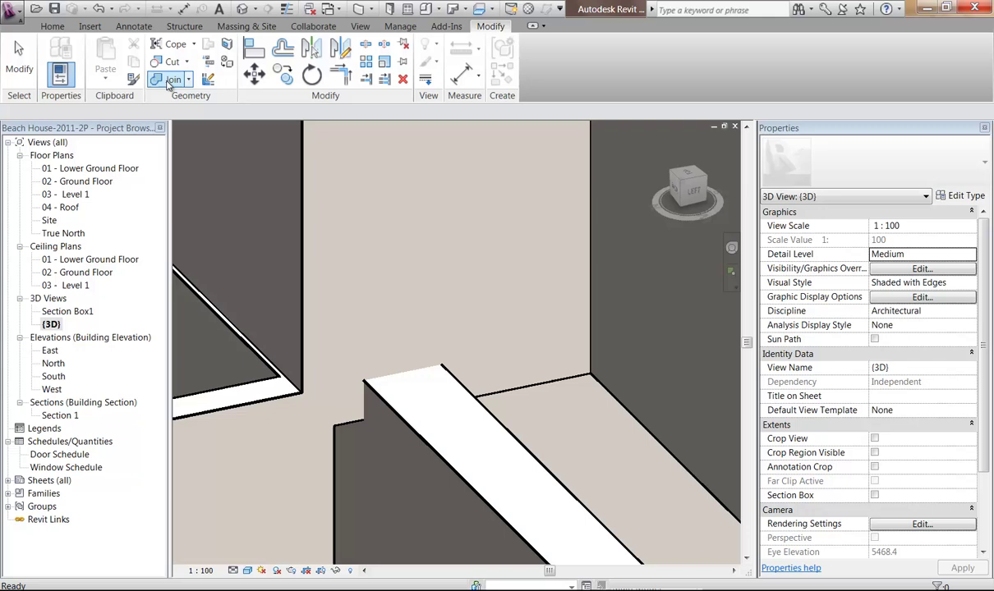
left_click(534, 390)
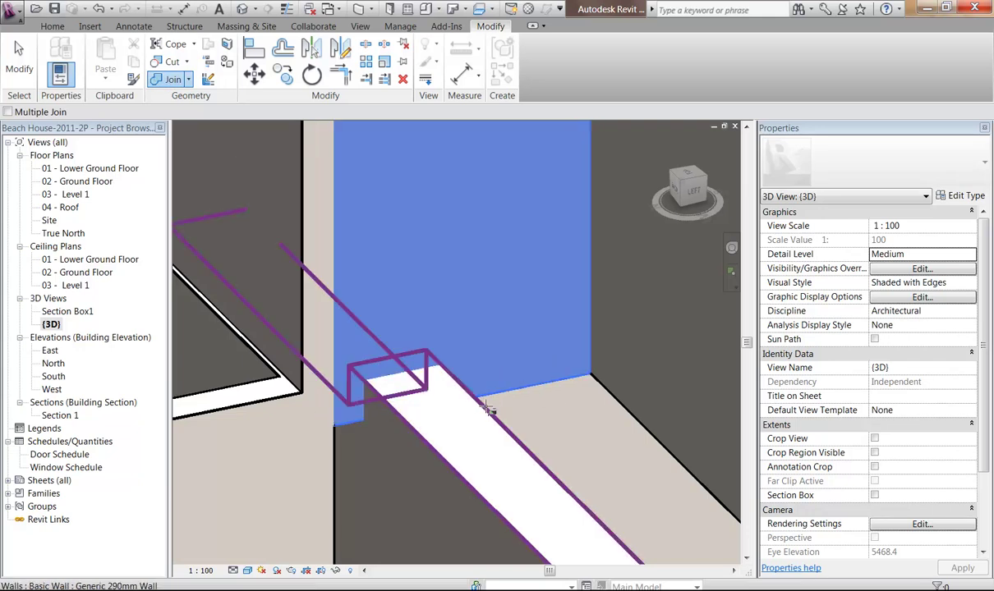
left_click(349, 427)
Set the base offset of the right-facing Generic 120mm ground floor wall, in the recess at the front corner, to -150.
scroll(275, 435, "down", 4)
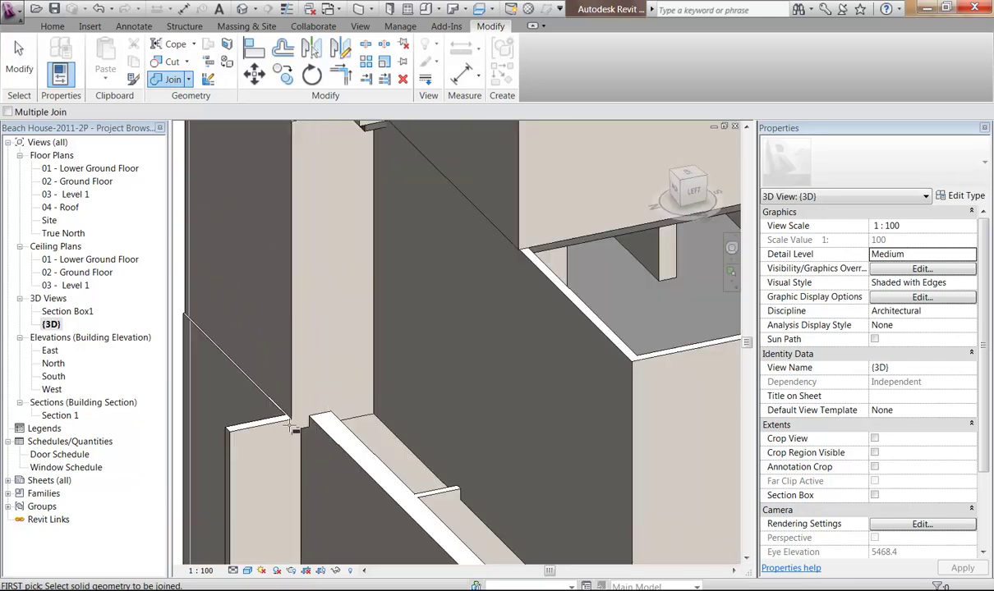
middle_click_drag(261, 440, 674, 341, "shift")
middle_click_drag(493, 416, 517, 433, "shift")
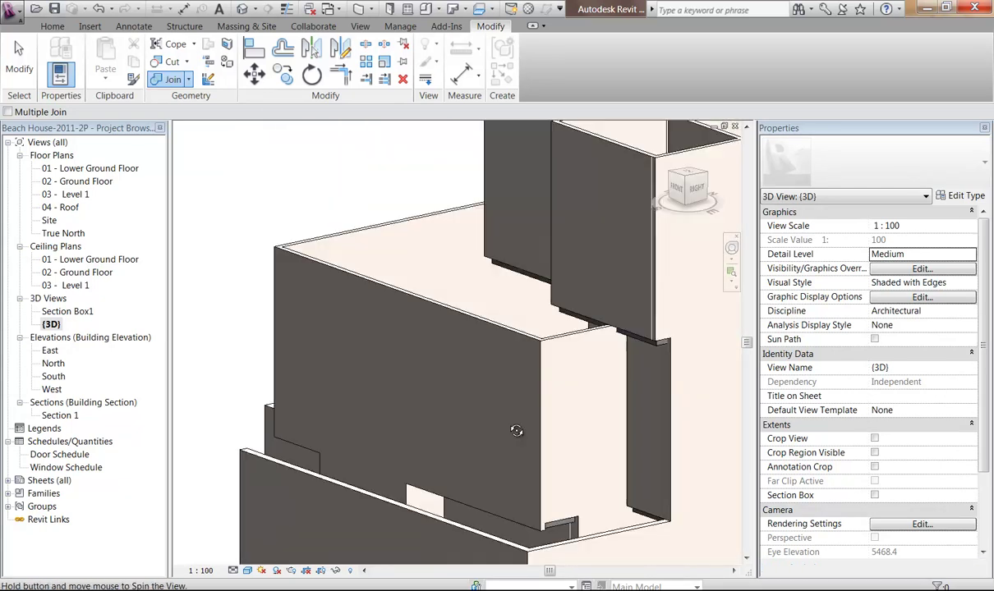
middle_click_drag(435, 403, 337, 317)
left_click(369, 325)
right_click(337, 319)
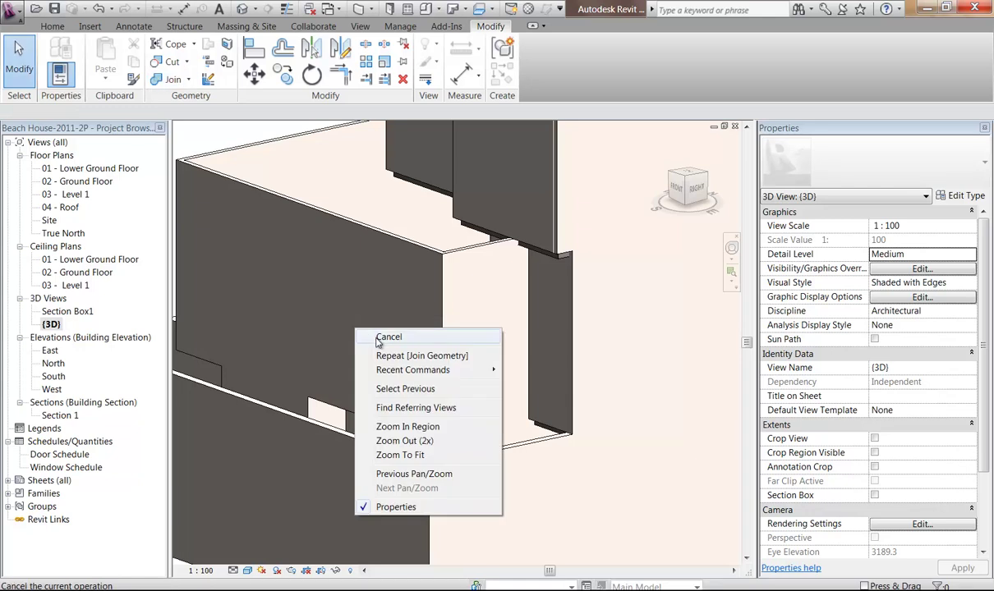
key("Escape")
scroll(394, 355, "up", 2)
middle_click_drag(394, 355, 414, 375)
scroll(414, 375, "up", 1)
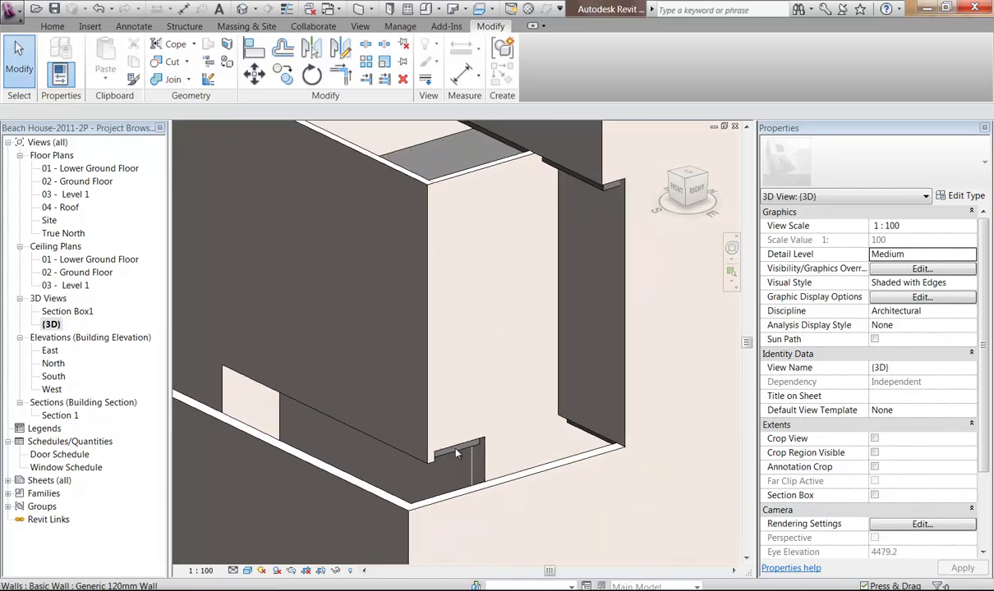
middle_click_drag(480, 380, 406, 331)
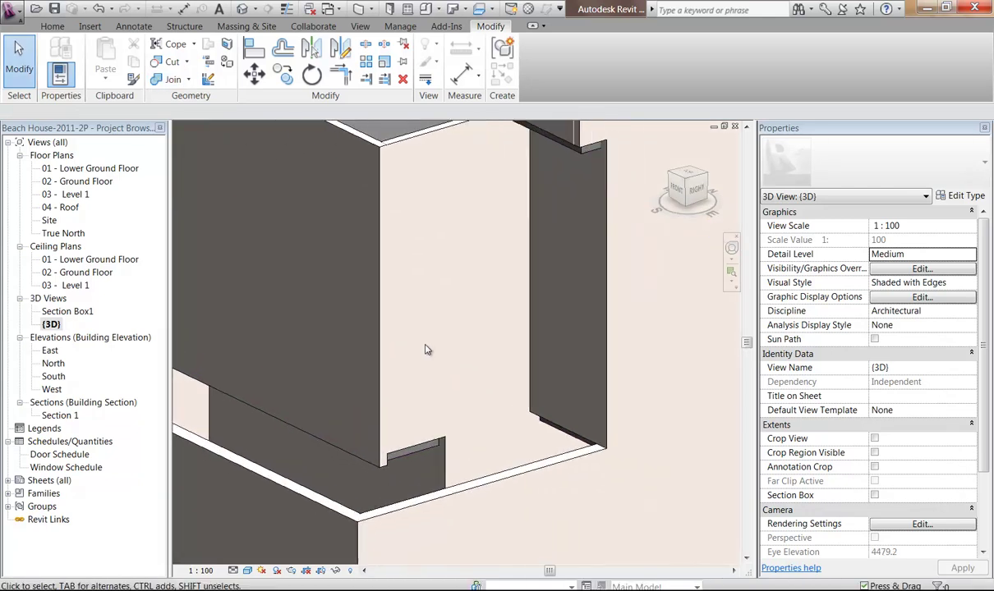
left_click(409, 145)
left_click(912, 256)
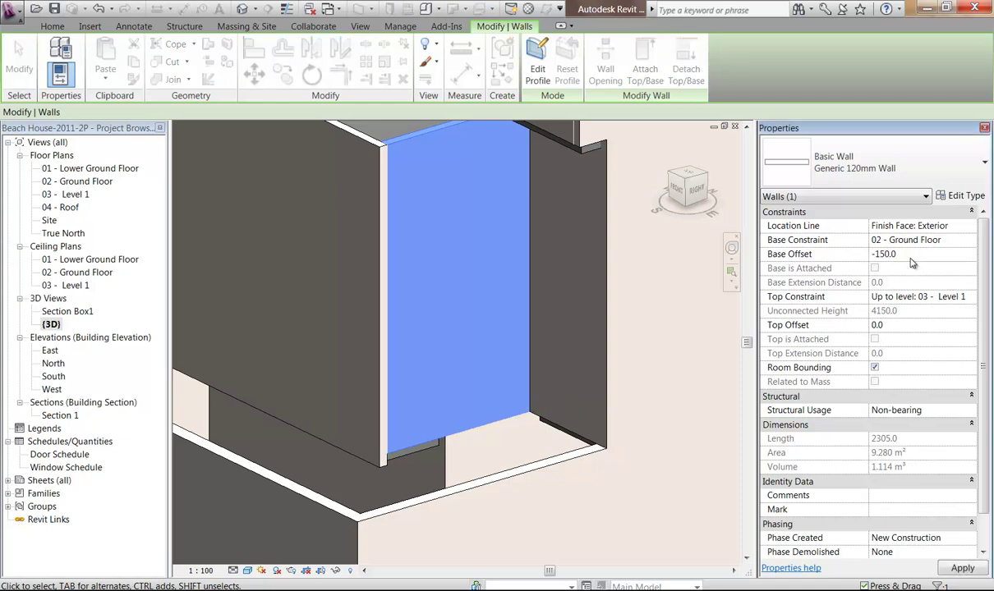
middle_click_drag(408, 355, 480, 409)
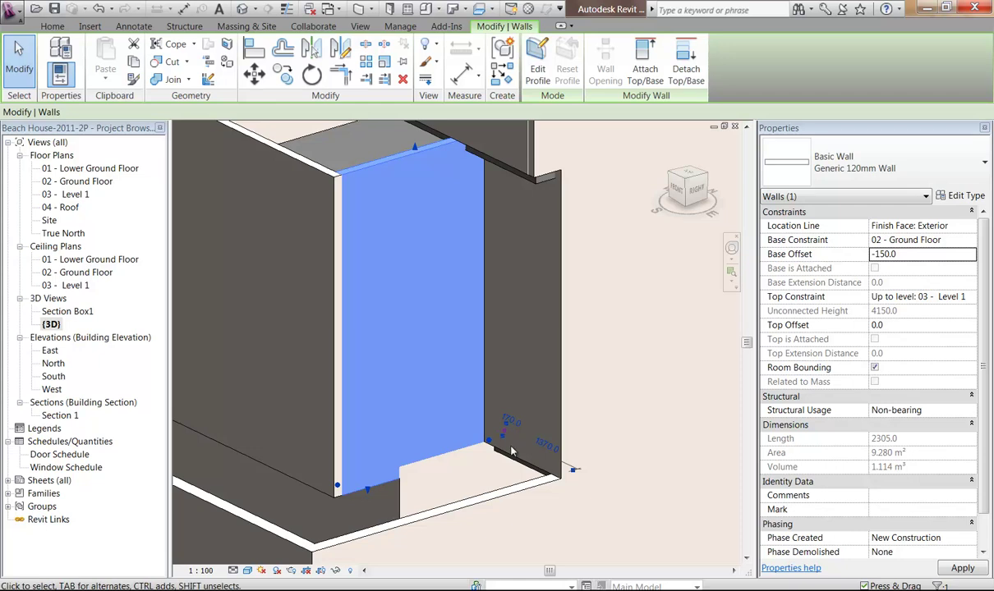
Set the base offset of the adjoining front-facing Generic 150mm ground floor wall to -150 and deselect it.
left_click(503, 453)
key("Escape")
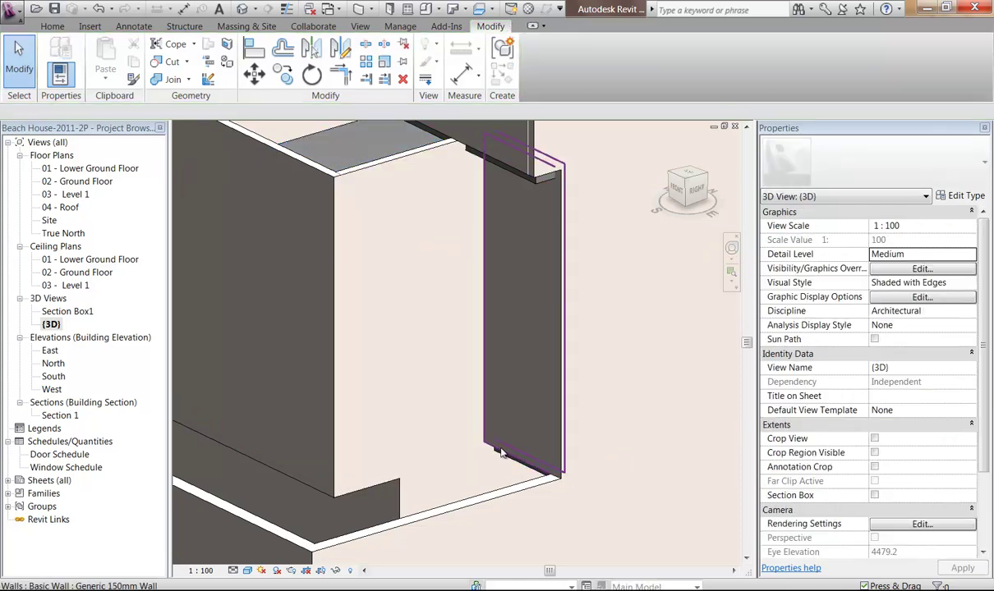
left_click(502, 452)
left_click(889, 254)
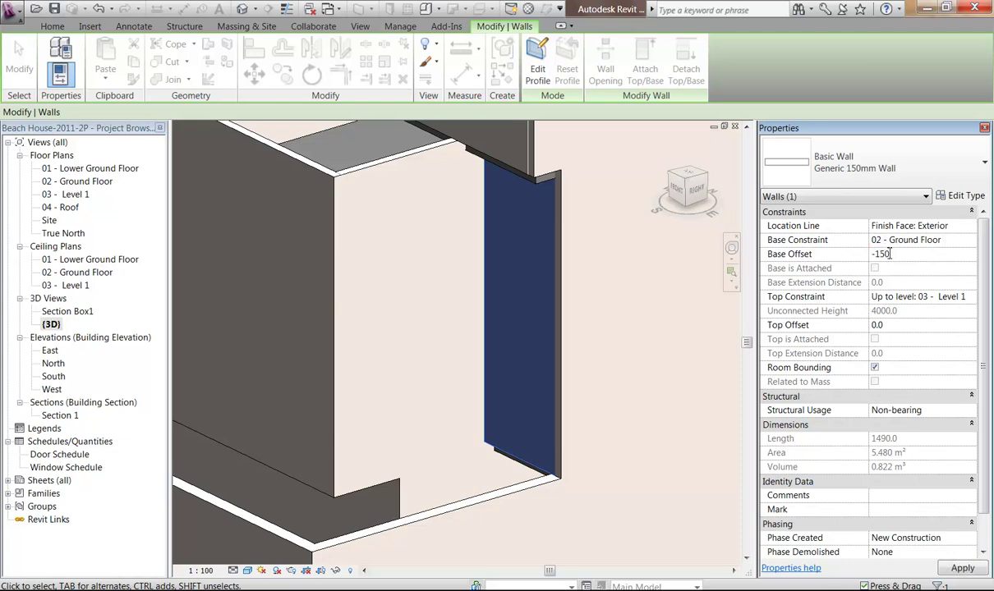
key("Escape")
Join the Level 1 back wall with the ground floor back wall directly beneath it and inspect their shared edge.
scroll(386, 319, "down", 2)
middle_click_drag(386, 319, 394, 342, "shift")
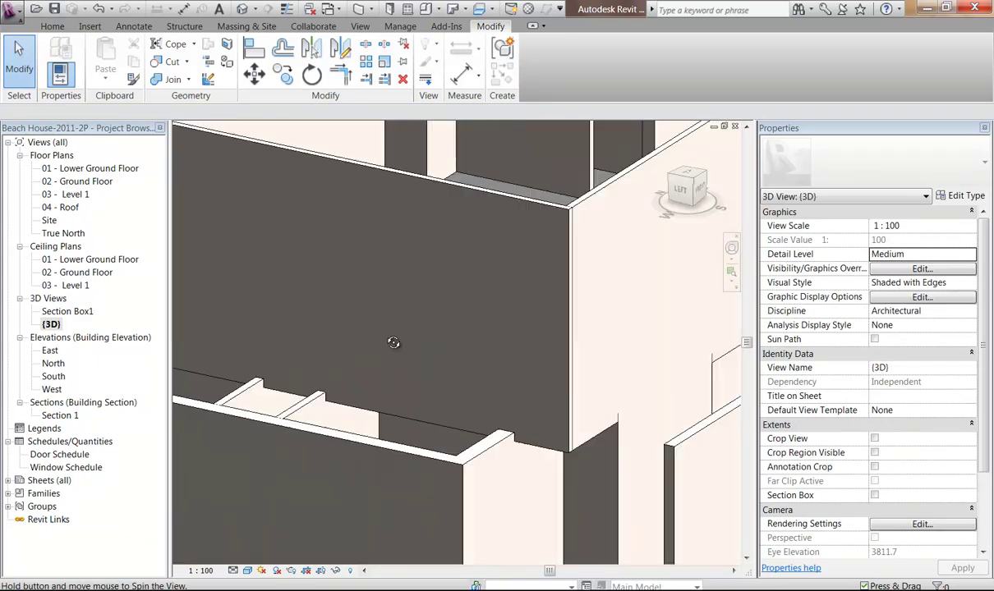
scroll(349, 310, "down", 5)
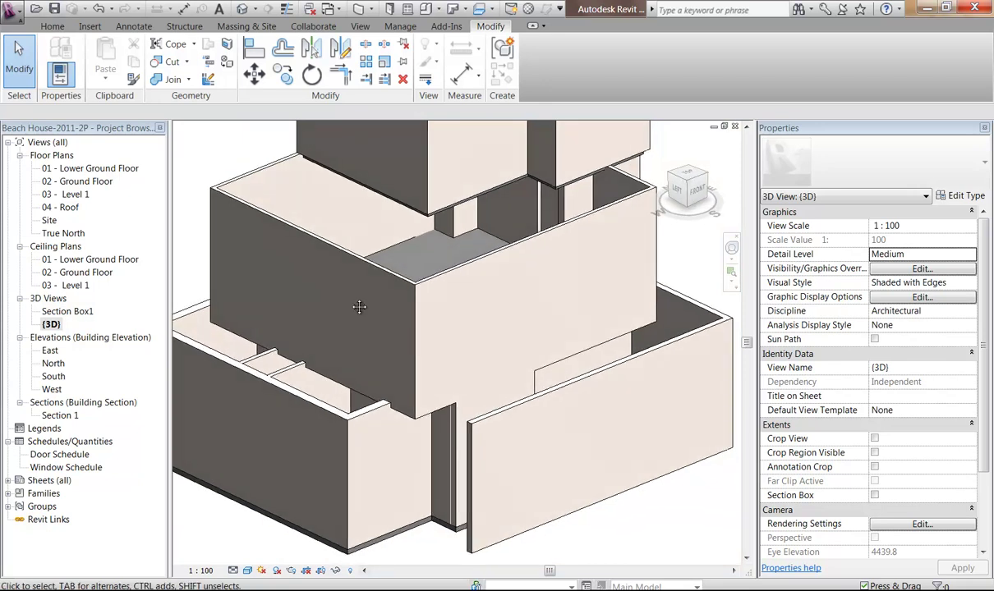
middle_click_drag(381, 388, 604, 340, "shift")
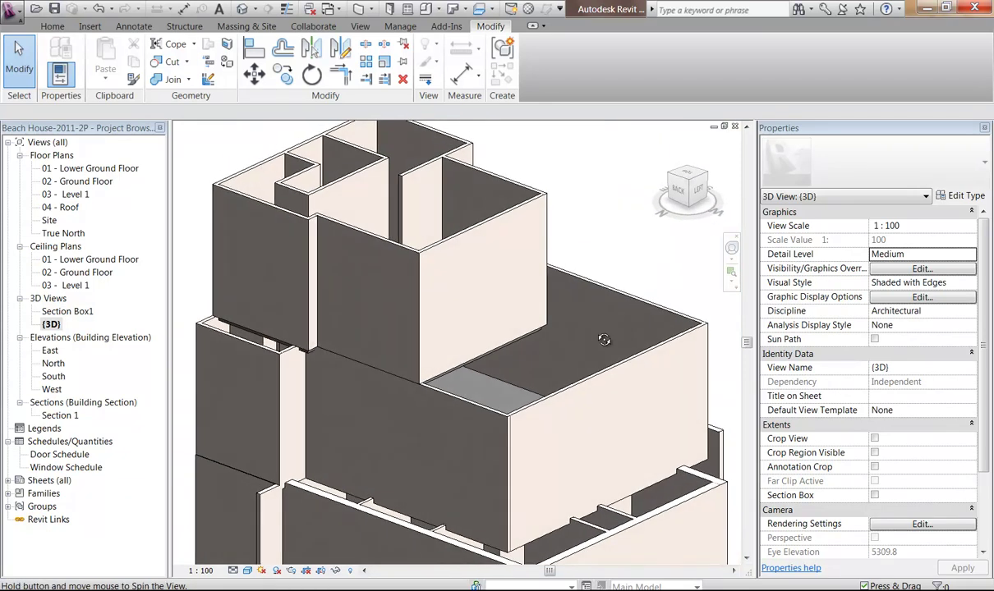
scroll(404, 362, "up", 4)
middle_click_drag(431, 326, 462, 384)
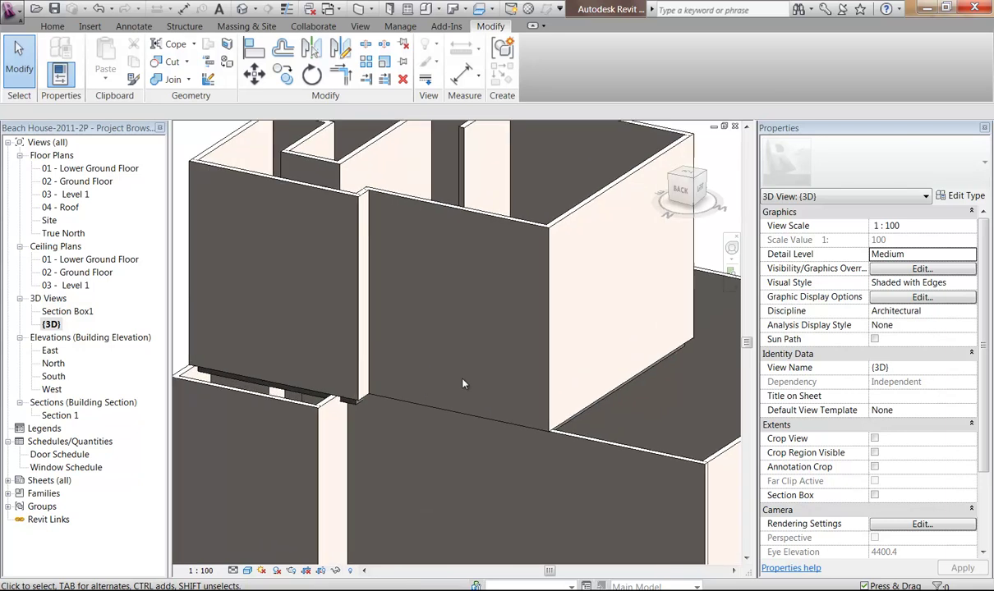
left_click(172, 79)
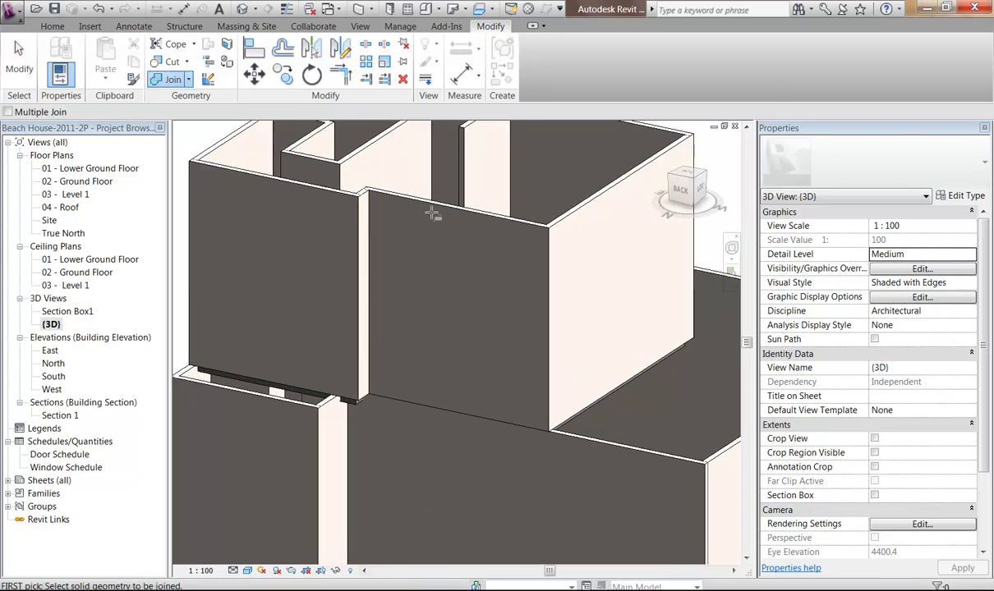
left_click(431, 206)
left_click(477, 461)
scroll(475, 453, "up", 2)
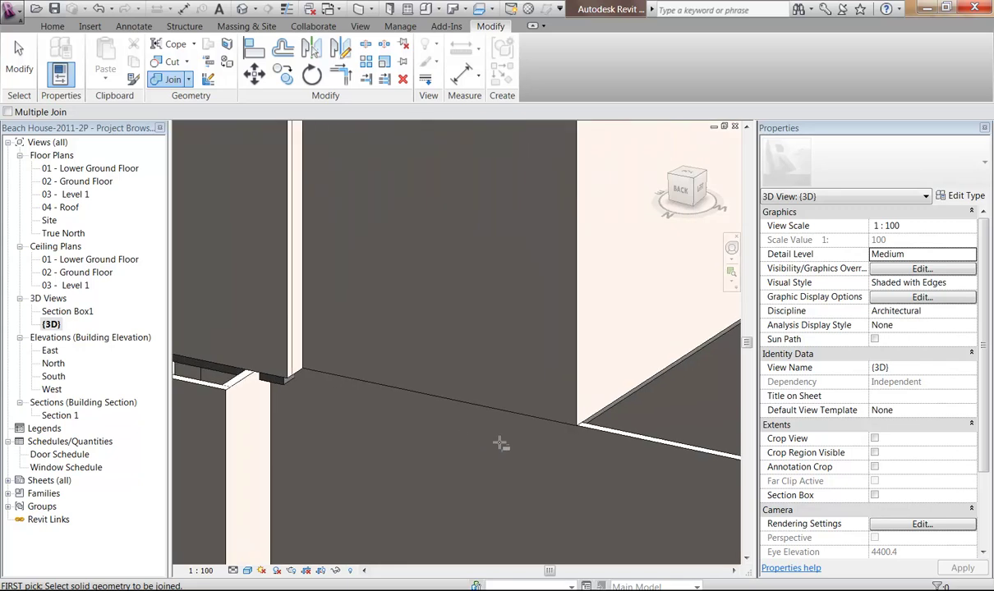
right_click(455, 338)
left_click(476, 346)
right_click(475, 345)
left_click(500, 354)
middle_click_drag(541, 380, 408, 344)
scroll(408, 345, "up", 1)
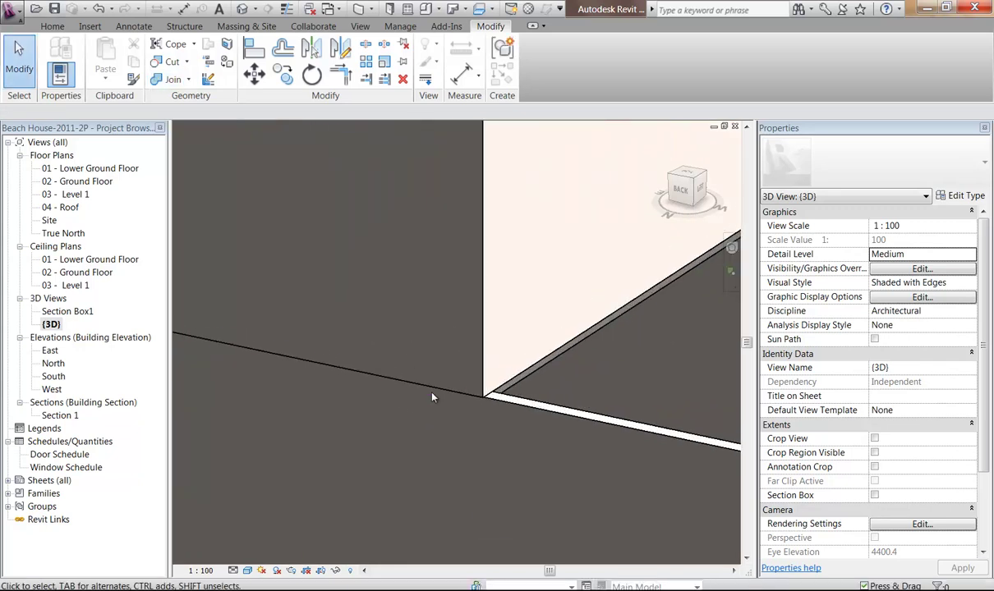
scroll(431, 392, "down", 2)
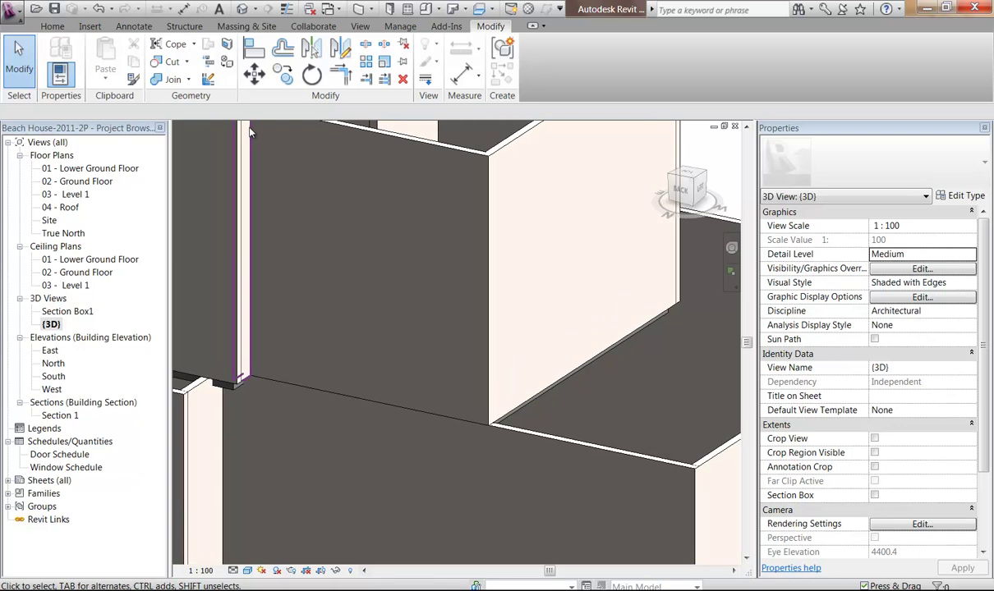
left_click(172, 79)
left_click(477, 276)
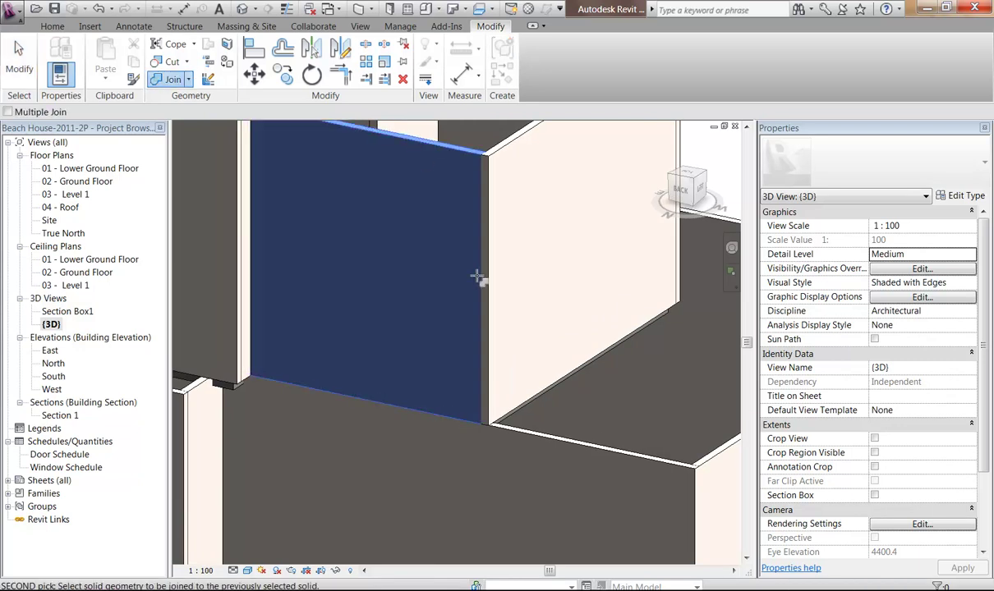
right_click(377, 309)
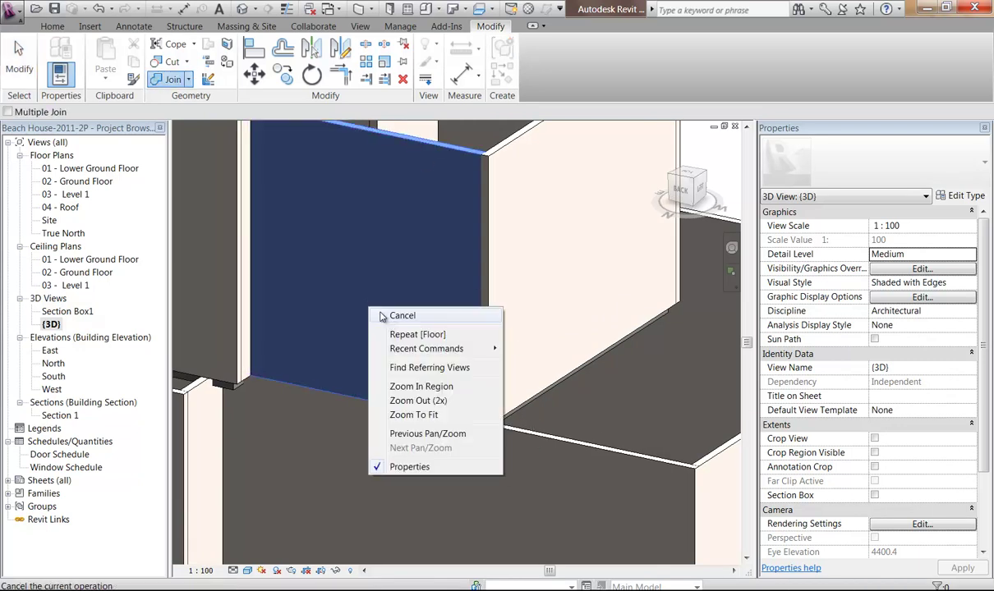
left_click(396, 317)
right_click(372, 319)
left_click(389, 329)
Open the 03 - Level 1 floor plan and examine, with thin lines, how the back wall's corner aligns with the ground floor wall underlay.
scroll(419, 434, "up", 2)
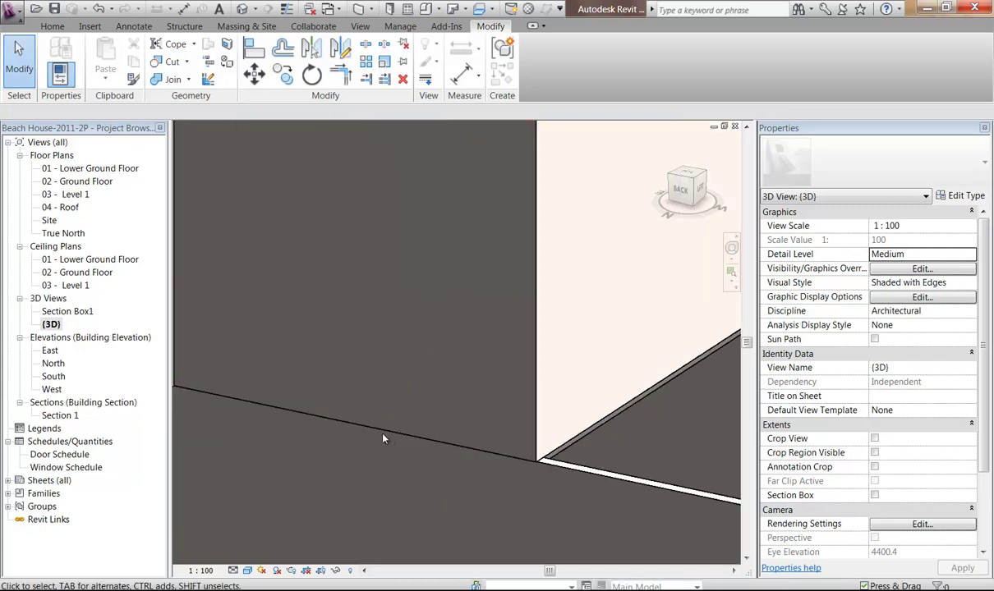
double_click(69, 194)
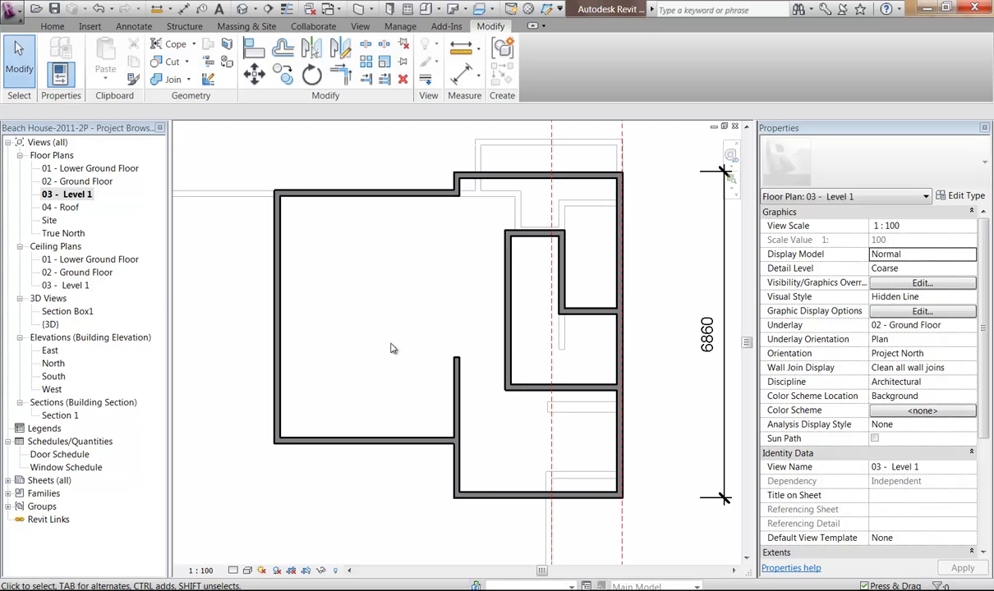
scroll(366, 262, "up", 4)
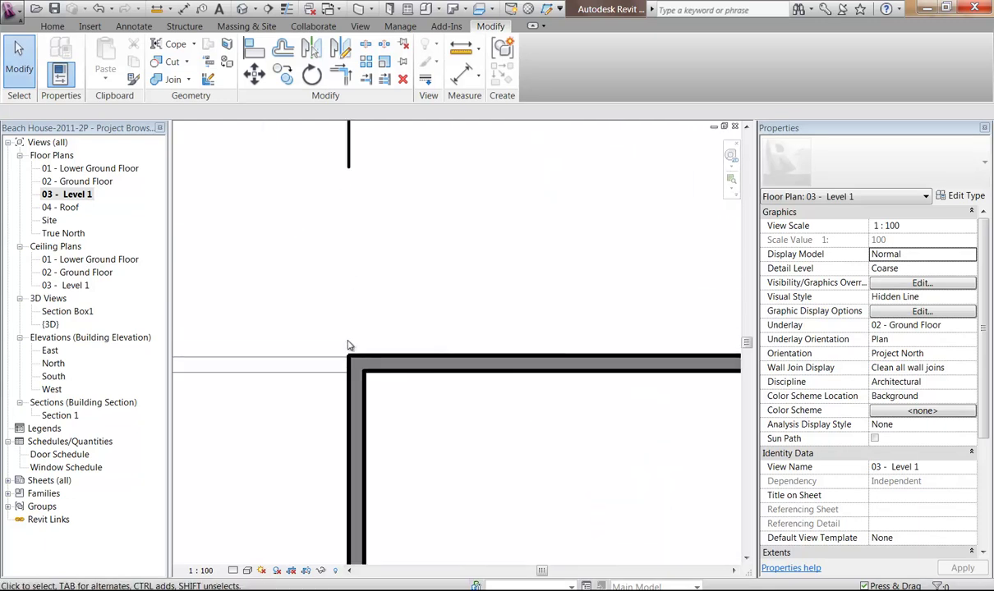
middle_click_drag(317, 272, 313, 257)
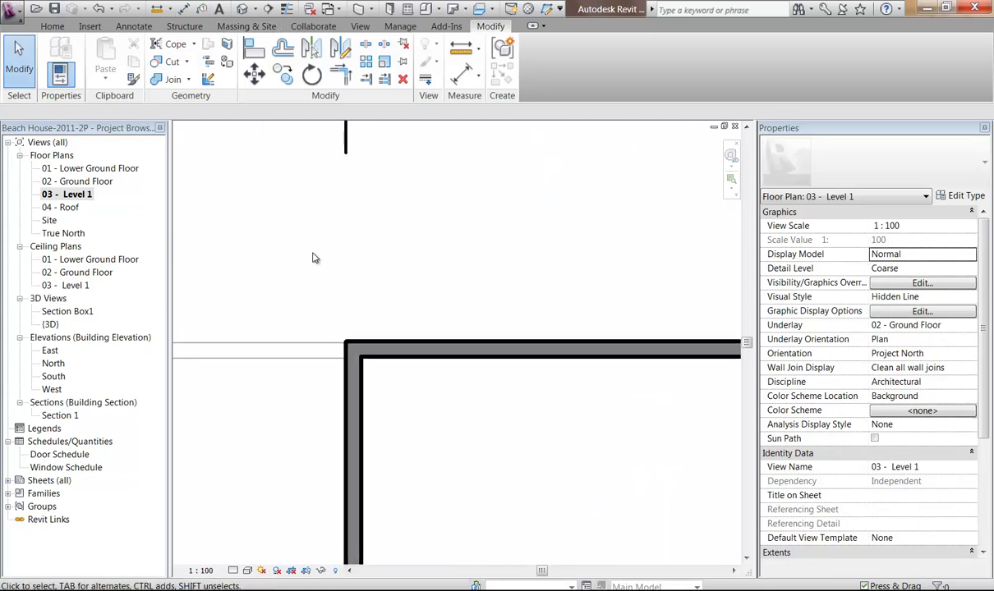
middle_click_drag(356, 352, 348, 345)
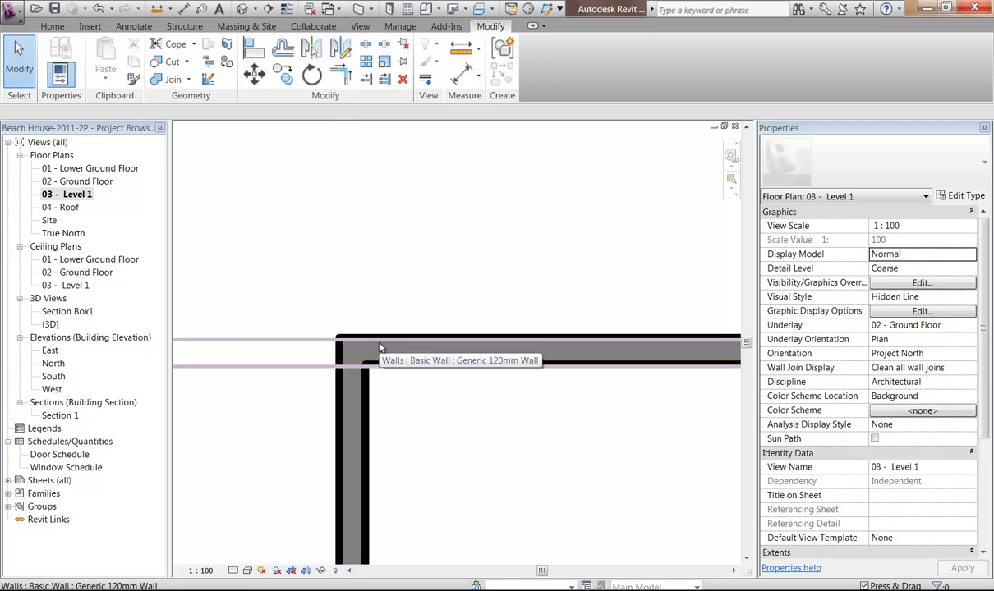
scroll(450, 239, "down", 6)
middle_click_drag(501, 238, 443, 248)
scroll(428, 230, "up", 3)
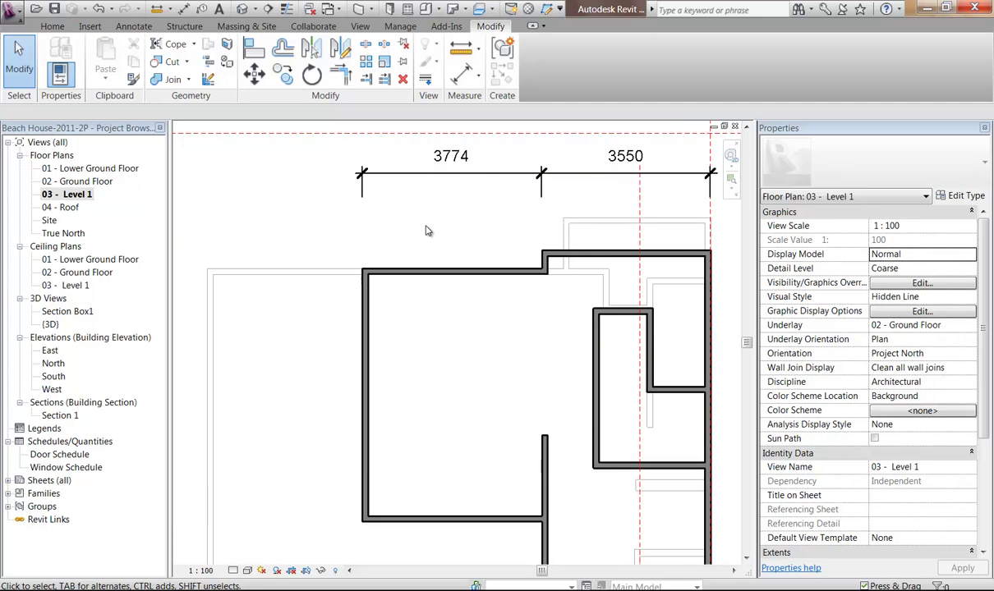
scroll(425, 230, "down", 4)
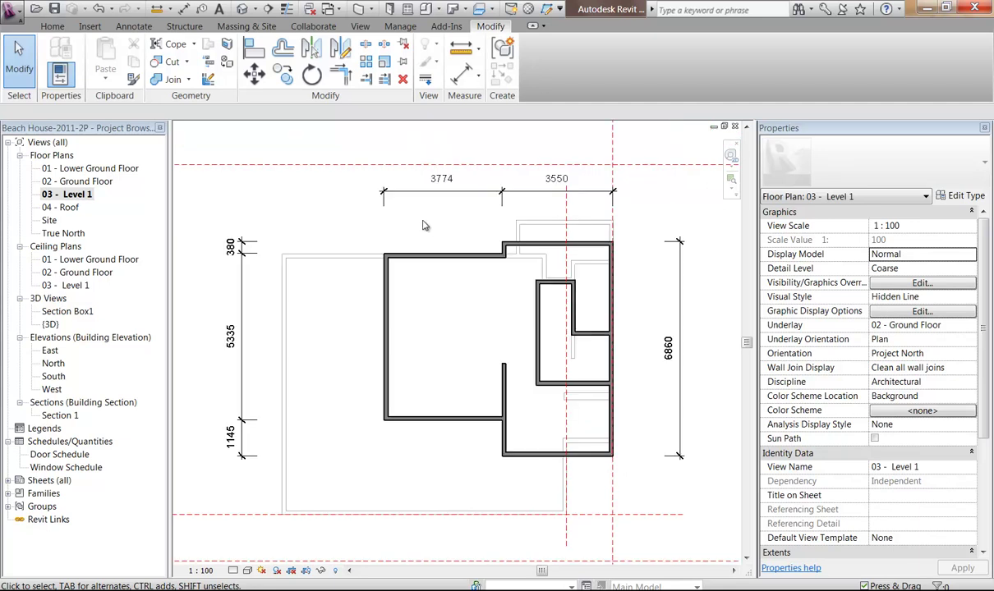
scroll(380, 244, "up", 2)
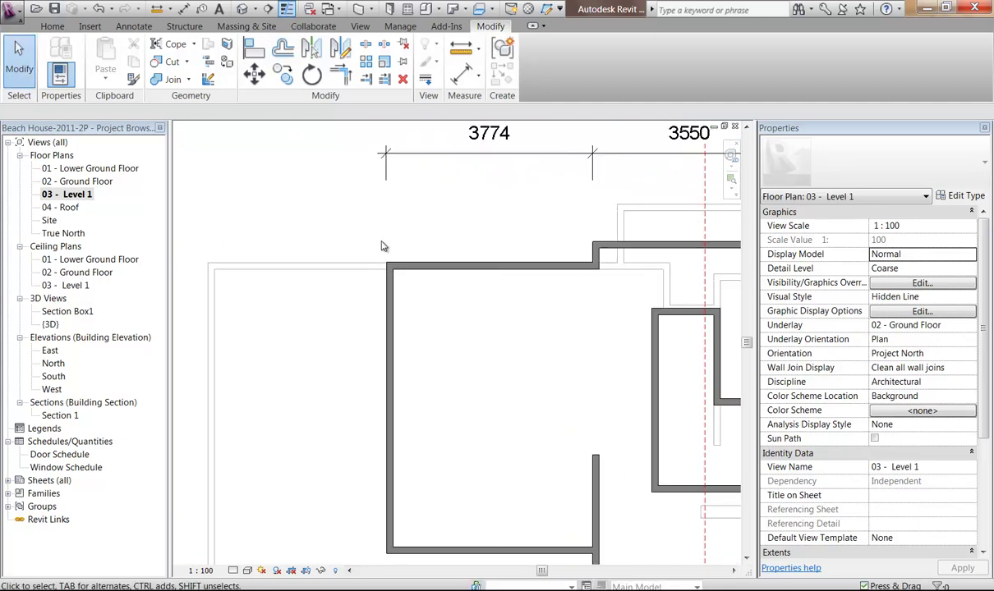
scroll(354, 268, "up", 3)
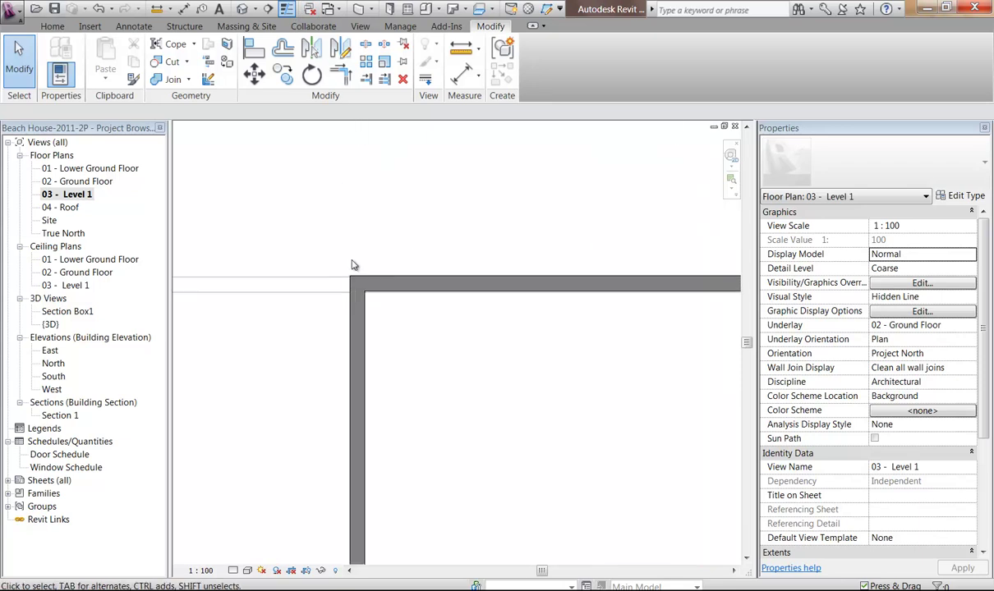
scroll(352, 265, "up", 5)
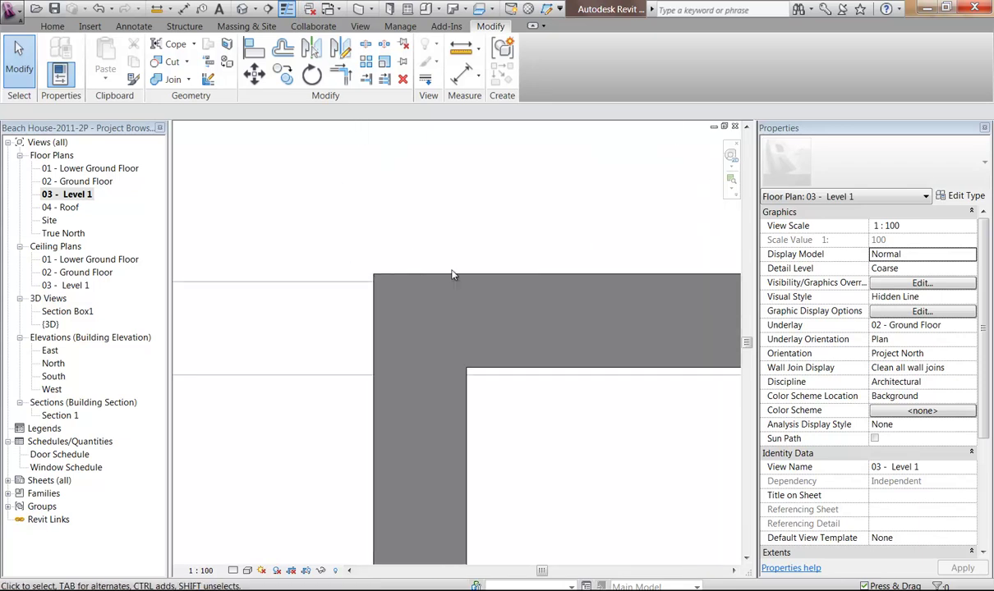
Open the 02 - Ground Floor plan and place an aligned dimension from the uppermost horizontal reference plane to the long back wall's outer face.
double_click(66, 182)
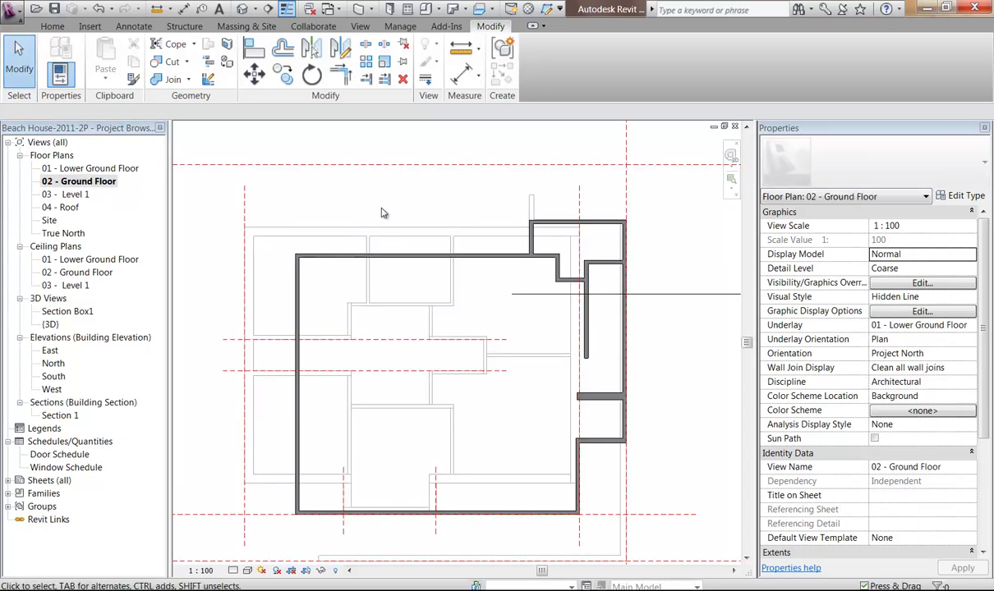
middle_click_drag(380, 212, 406, 214)
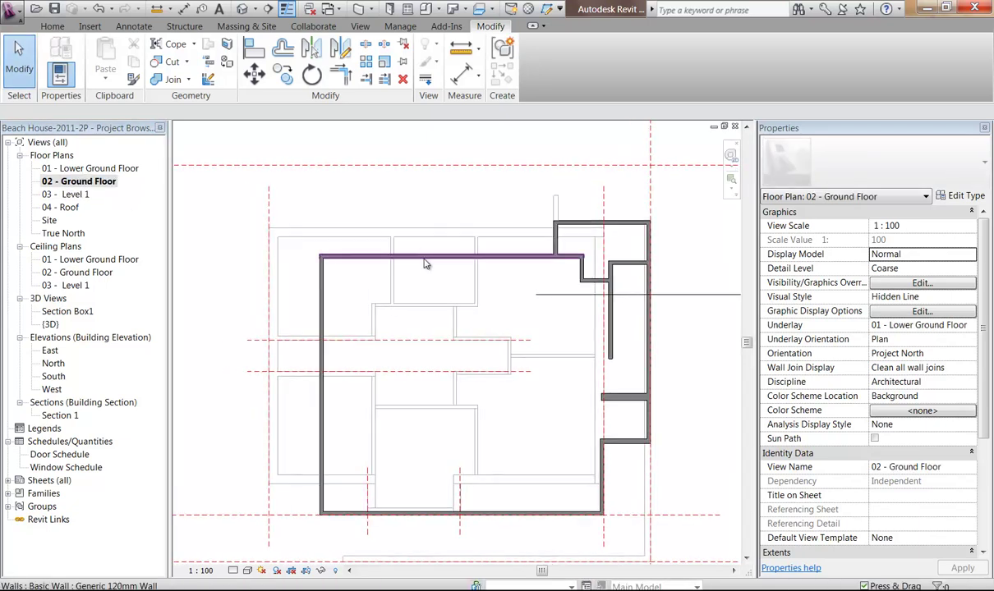
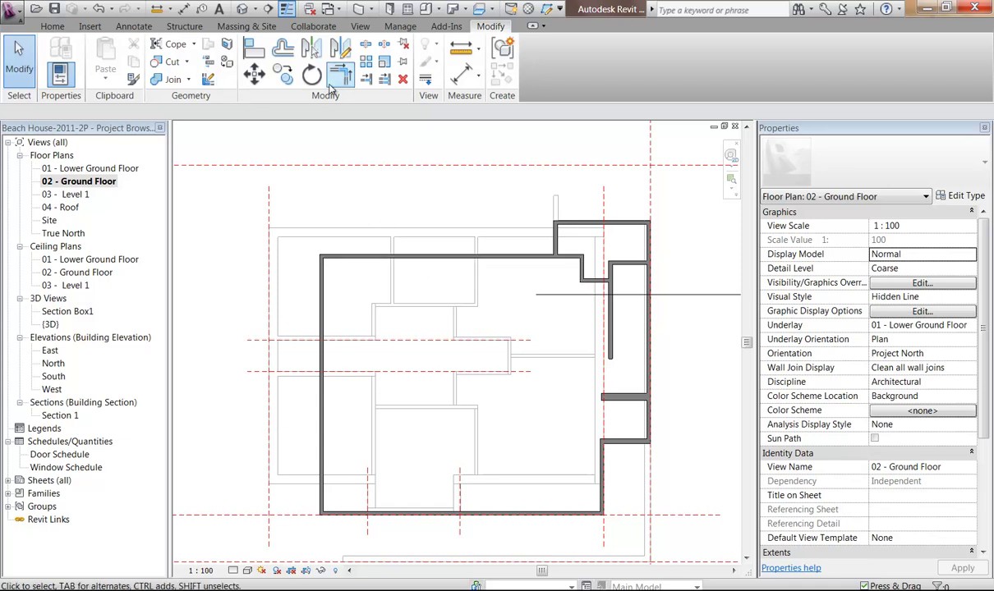
left_click(462, 74)
left_click(418, 166)
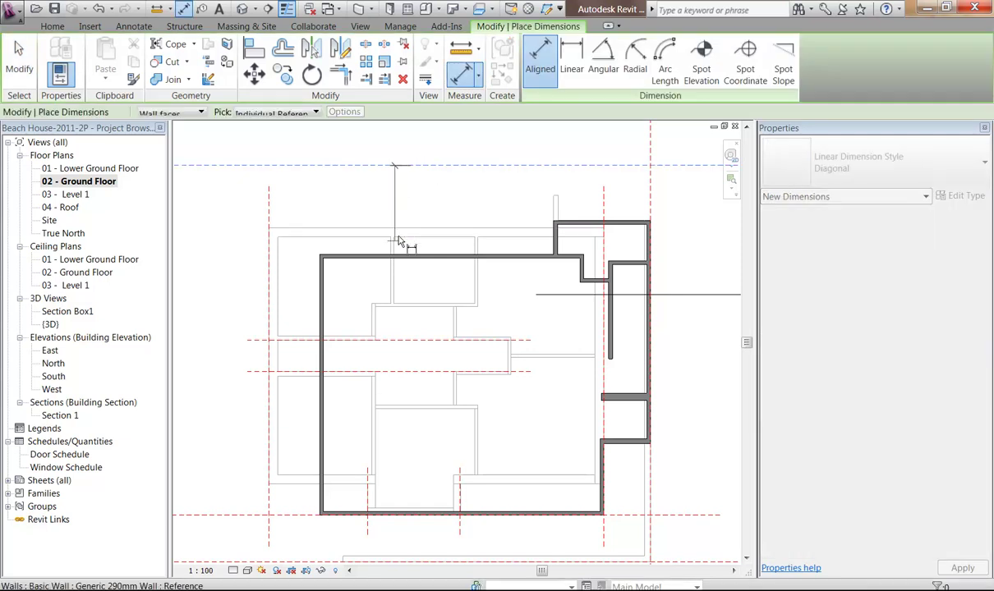
left_click(367, 256)
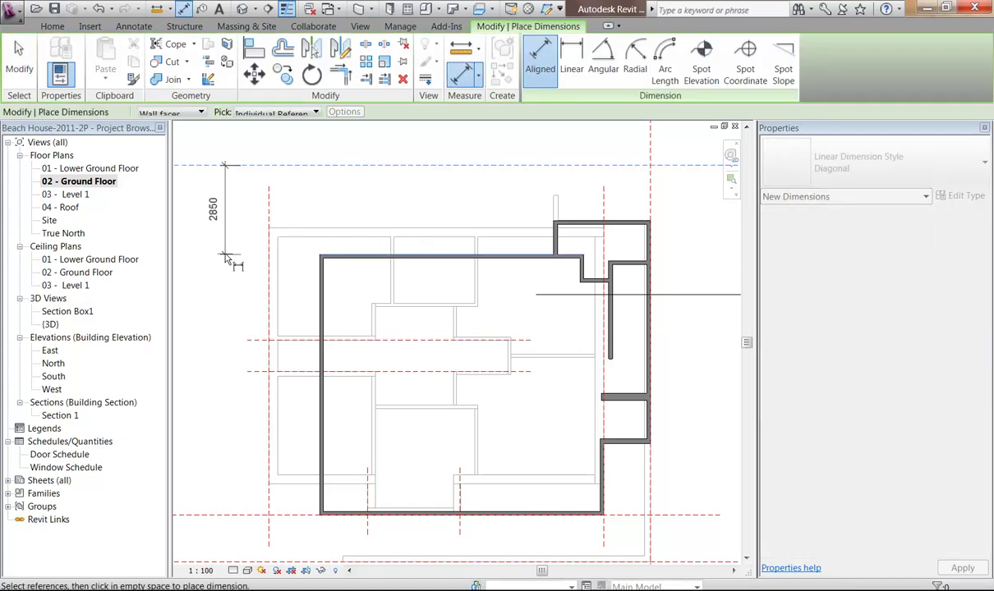
left_click(225, 256)
right_click(318, 204)
left_click(333, 211)
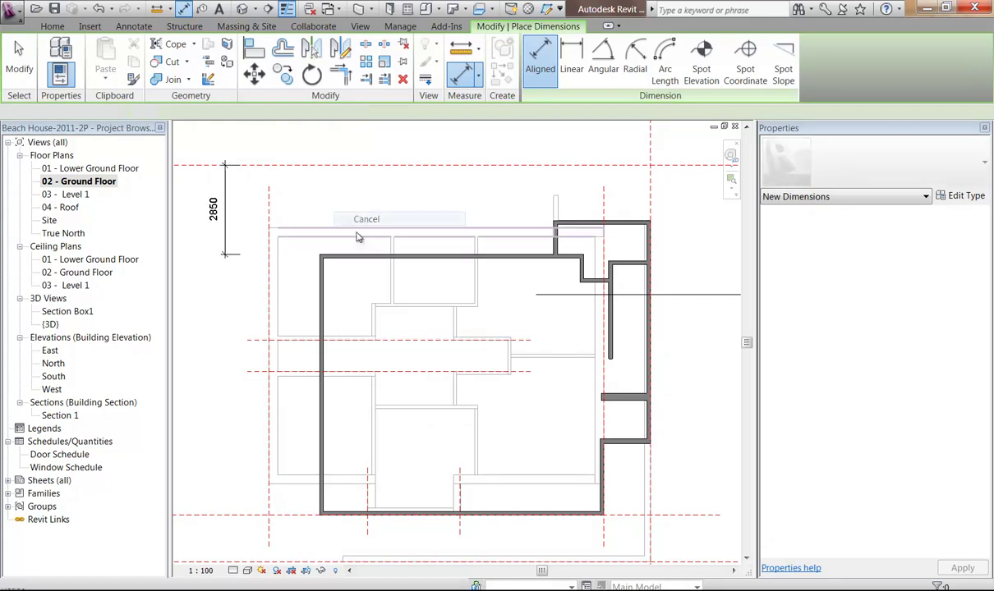
Select the long ground floor back wall, then open the 03 - Level 1 floor plan and compare it with the upper wall's corner.
left_click(367, 256)
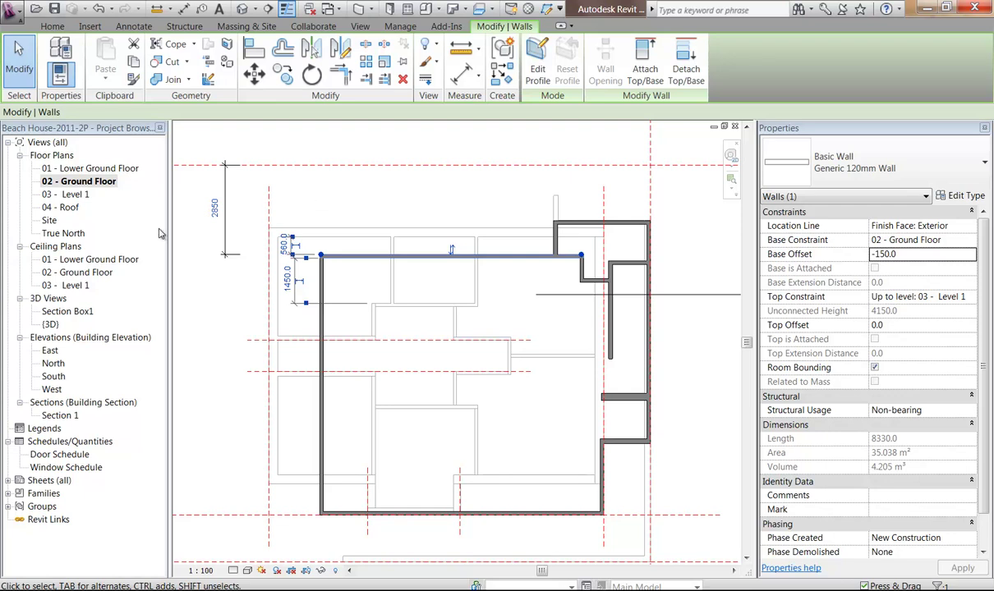
double_click(72, 194)
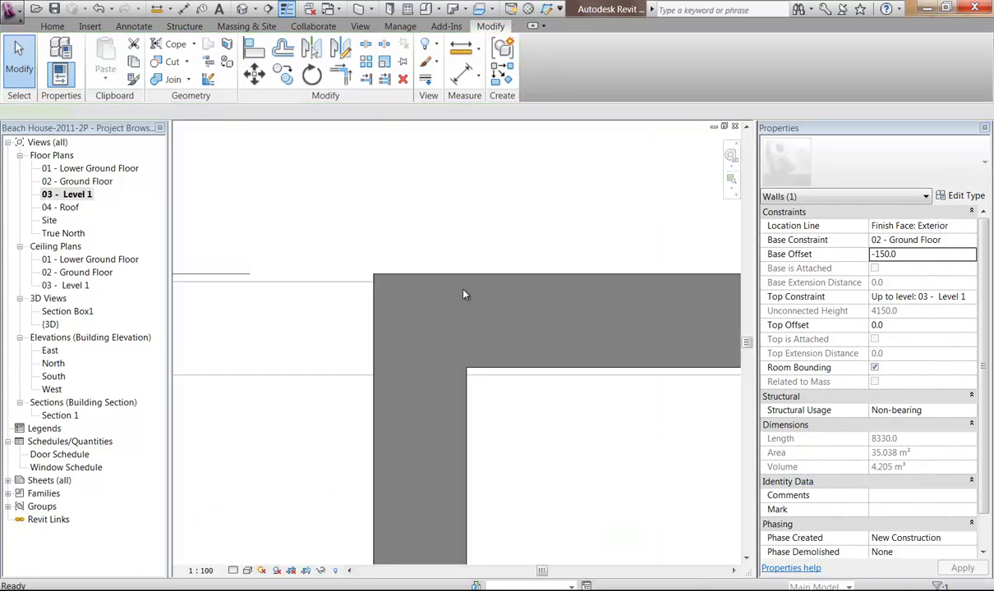
left_click(463, 294)
scroll(453, 260, "down", 5)
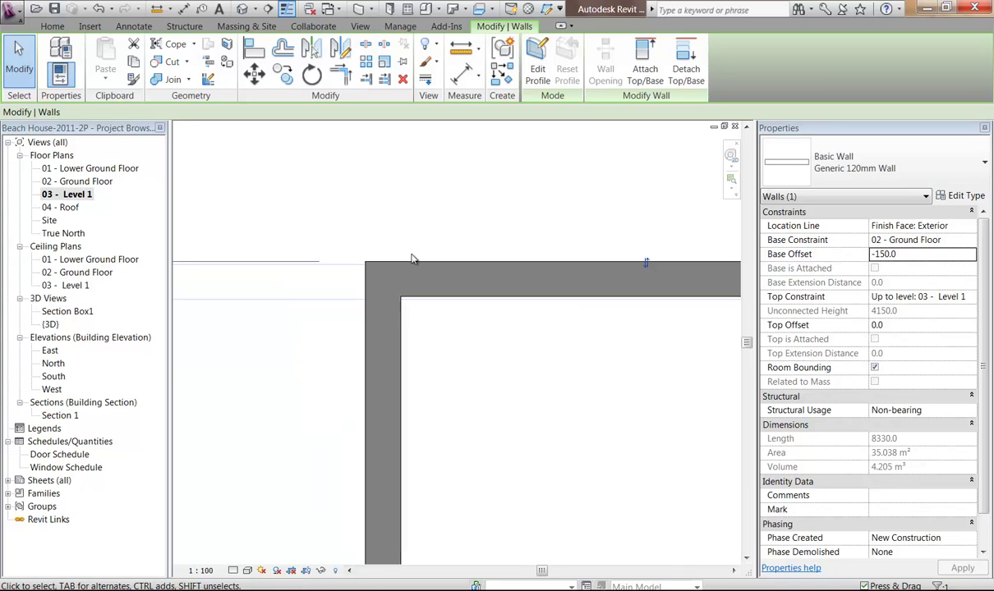
left_click(532, 216)
Place an aligned dimension from the uppermost horizontal reference plane to the outer face of Level 1's uppermost wall.
scroll(493, 255, "down", 3)
middle_click_drag(621, 271, 598, 271)
key("d")
key("i")
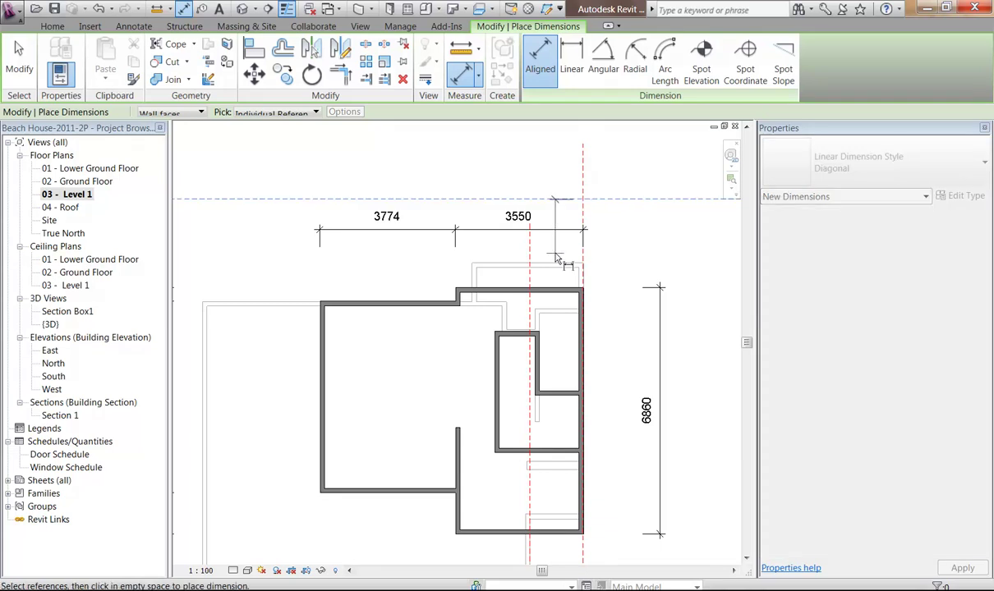
scroll(556, 260, "up", 4)
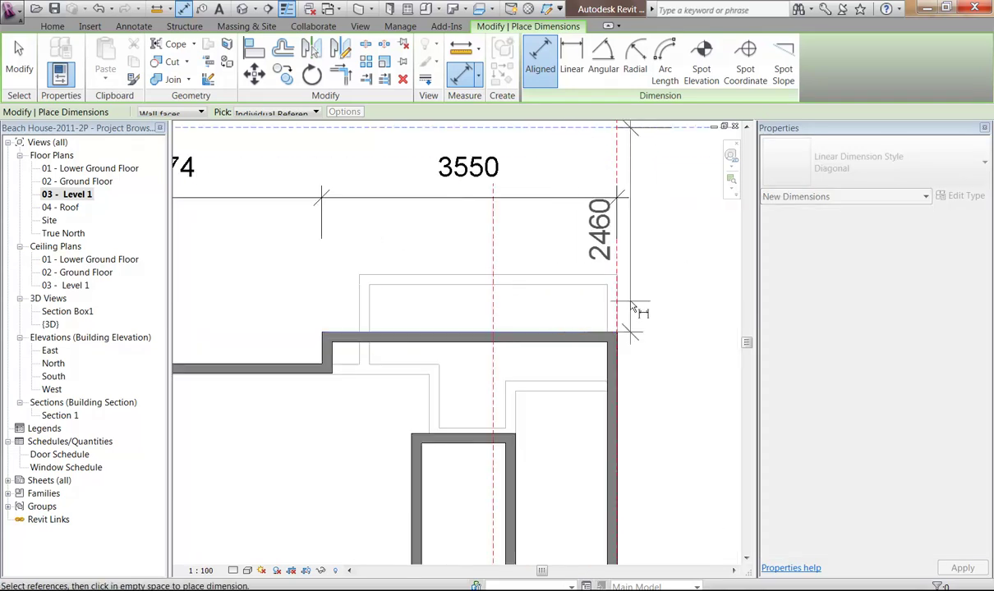
middle_click_drag(669, 261, 540, 261)
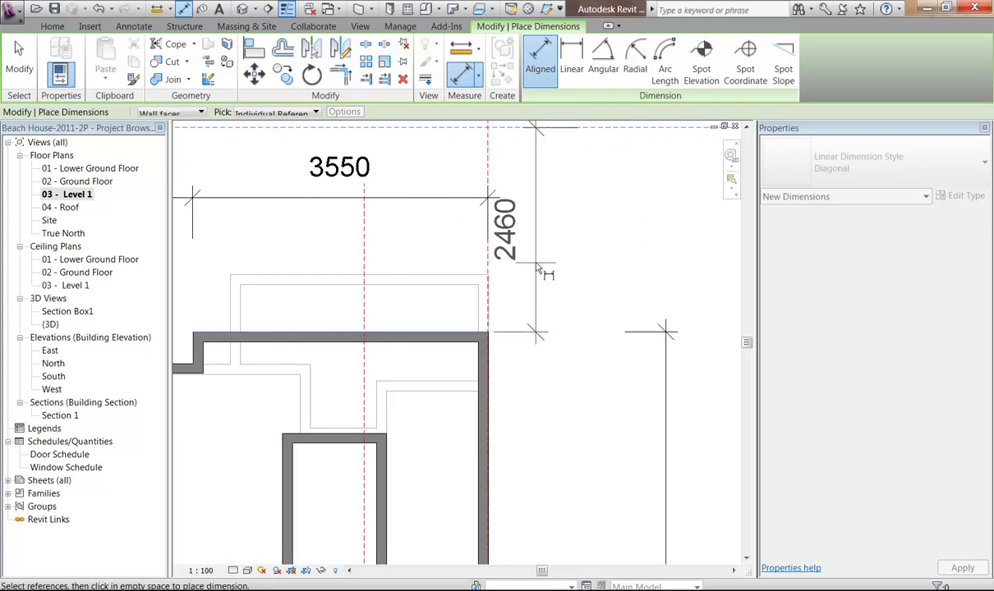
left_click(667, 261)
right_click(584, 235)
left_click(593, 240)
right_click(589, 242)
left_click(594, 248)
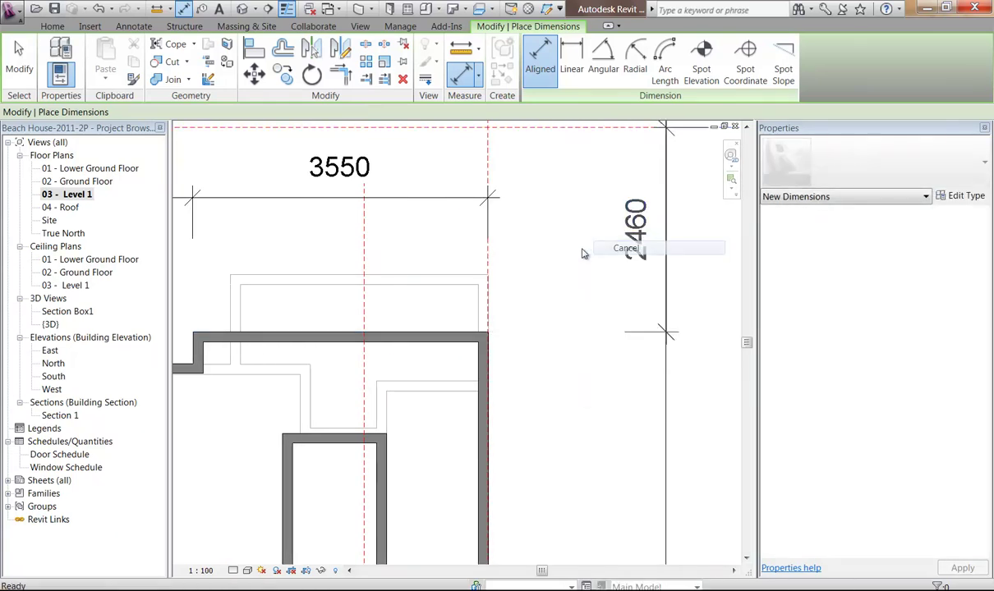
Set the distance from the horizontal reference plane to Level 1's uppermost wall to 2470 and deselect the wall.
scroll(522, 250, "down", 3)
middle_click_drag(468, 248, 517, 244)
left_click(515, 289)
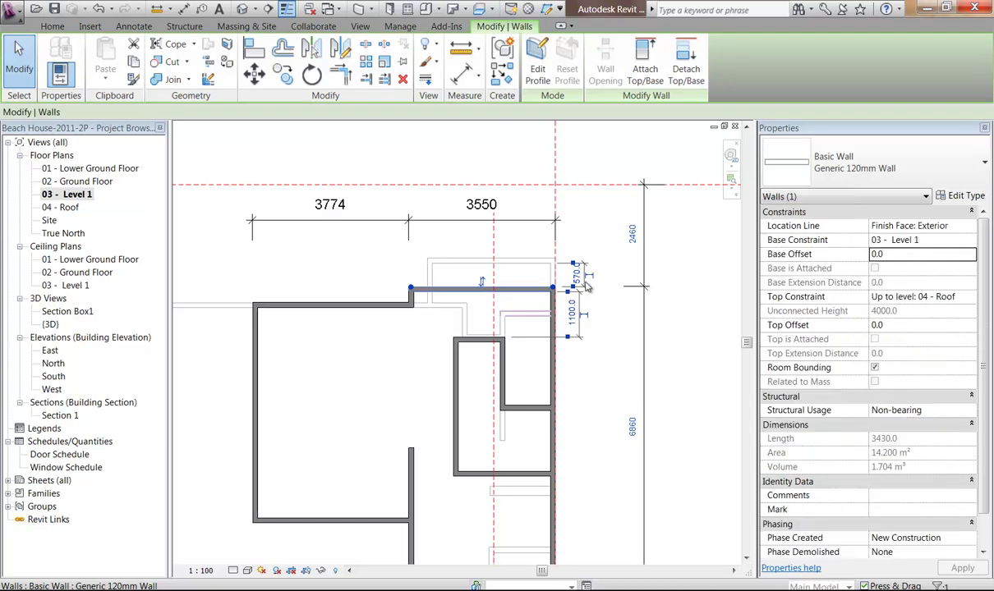
left_click(633, 236)
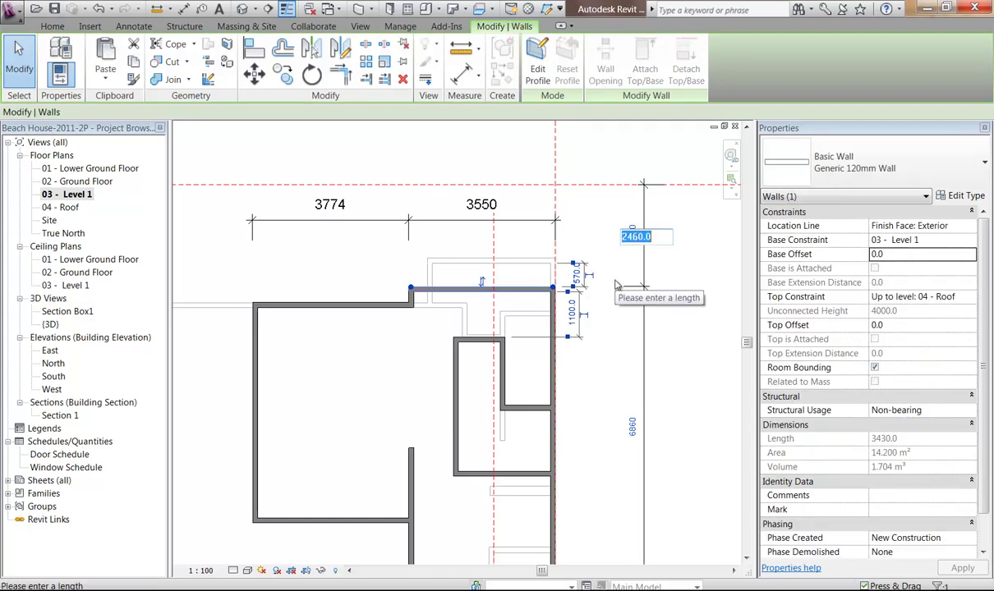
type("2470")
key("Return")
left_click(345, 292)
Set the offset between Level 1's two stepped back walls to 380 and turn off the thin lines display.
middle_click_drag(292, 276, 483, 279)
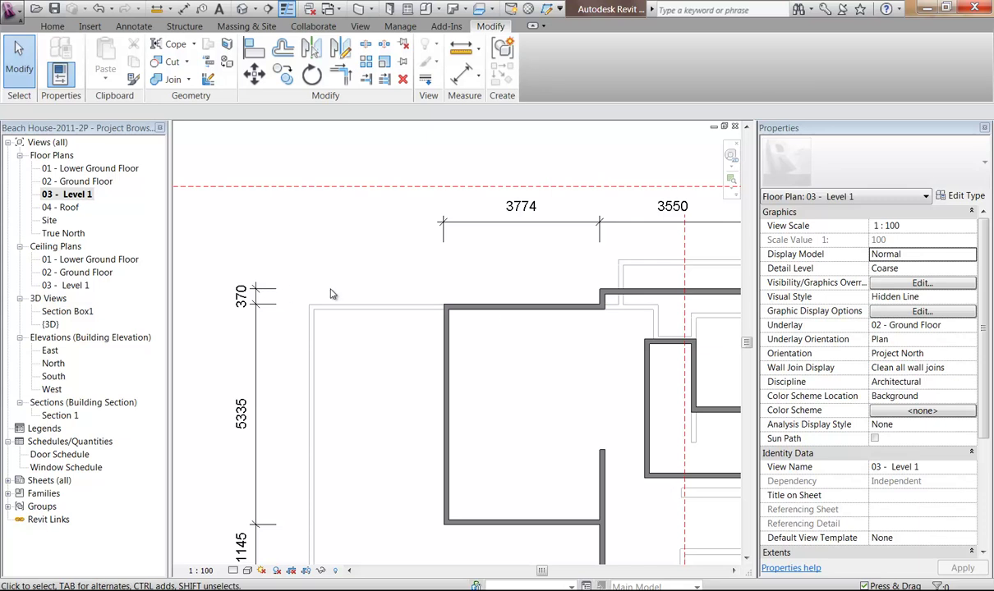
left_click(493, 306)
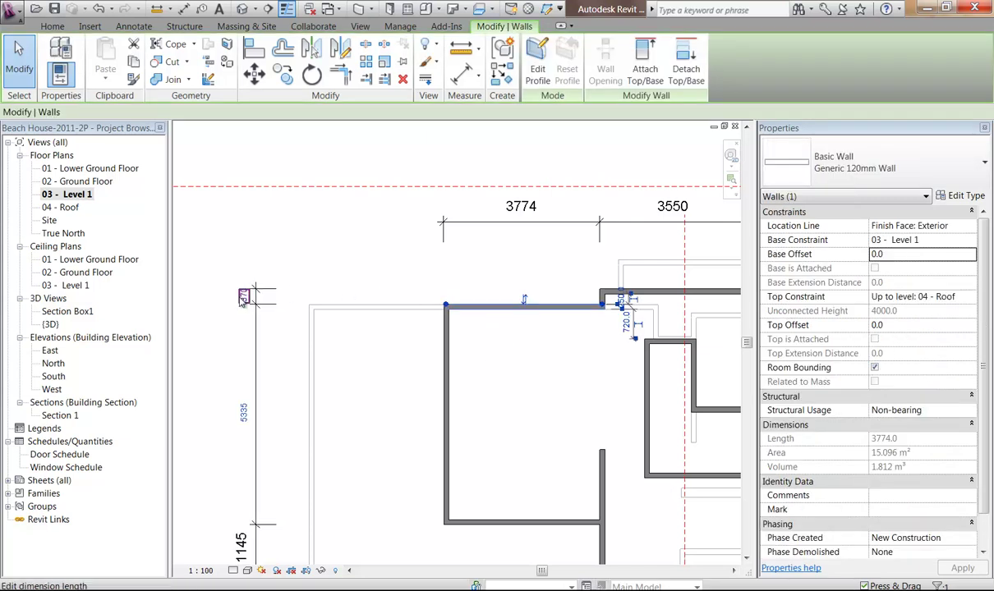
left_click(241, 295)
key("Return")
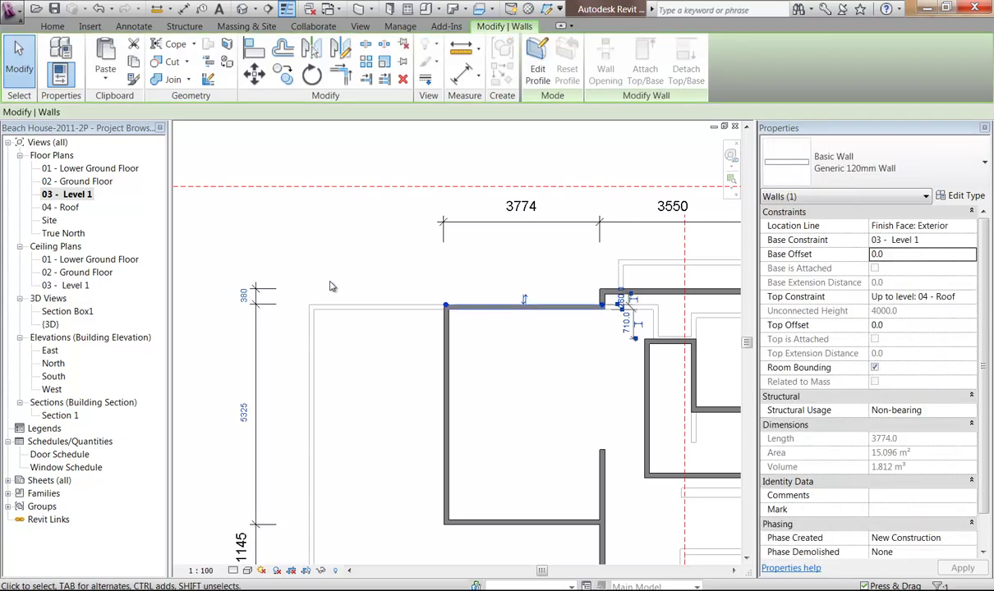
left_click(335, 285)
scroll(444, 281, "up", 5)
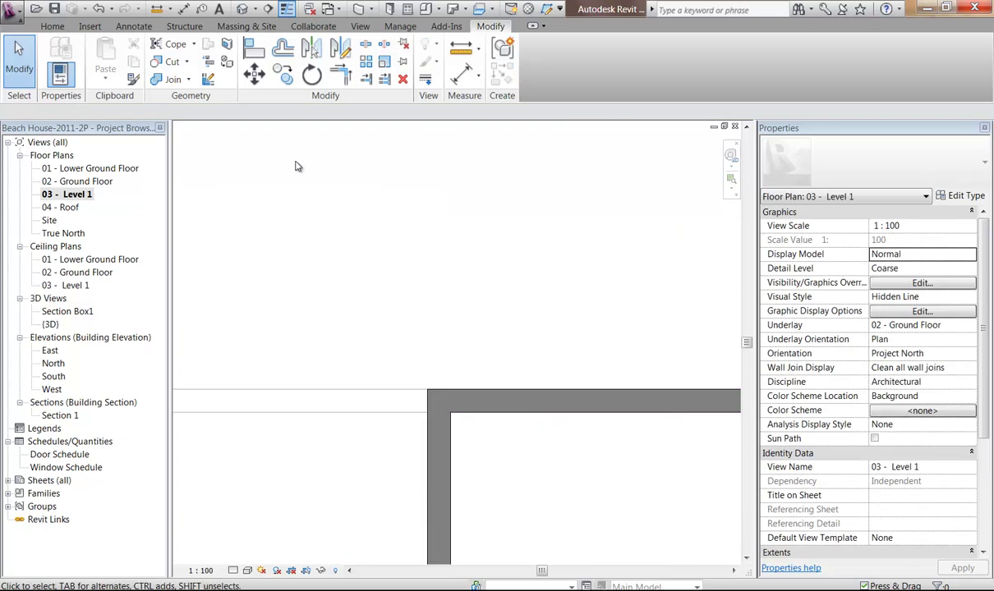
left_click(426, 79)
Open the {3D} view and join the Level 1 side wall with the ground floor back wall beneath its corner.
double_click(50, 325)
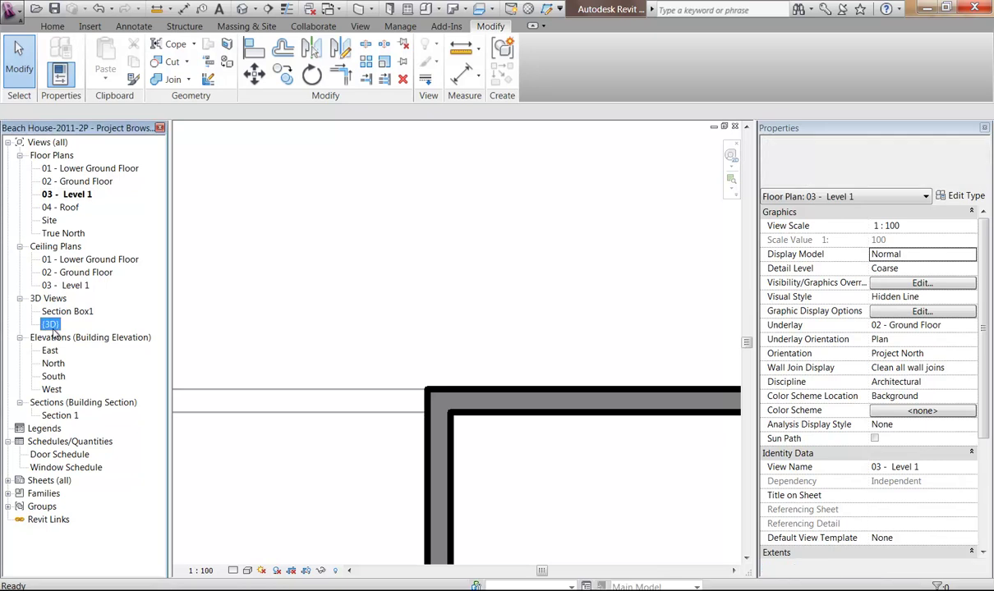
scroll(388, 333, "down", 2)
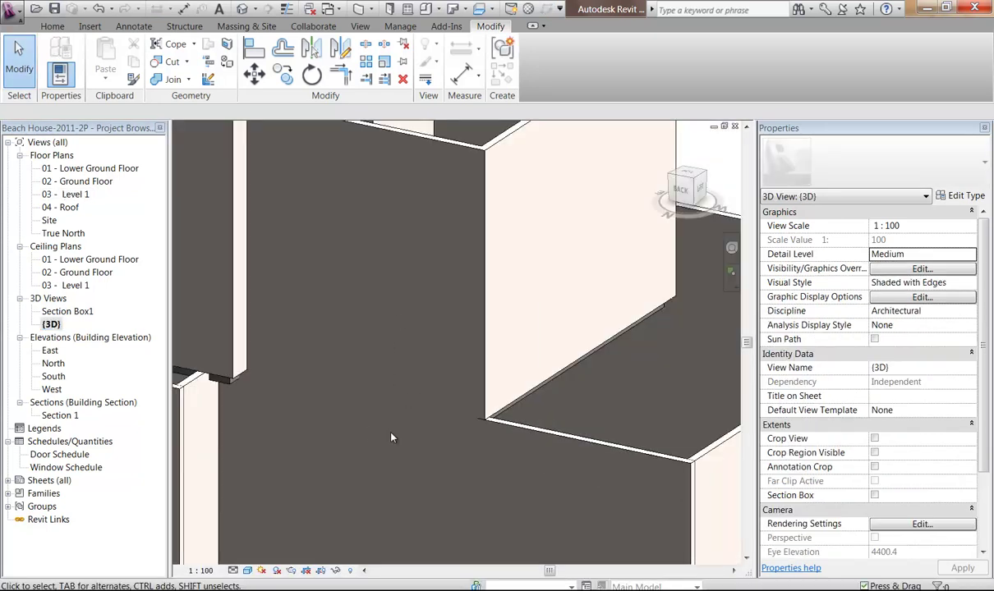
left_click(172, 80)
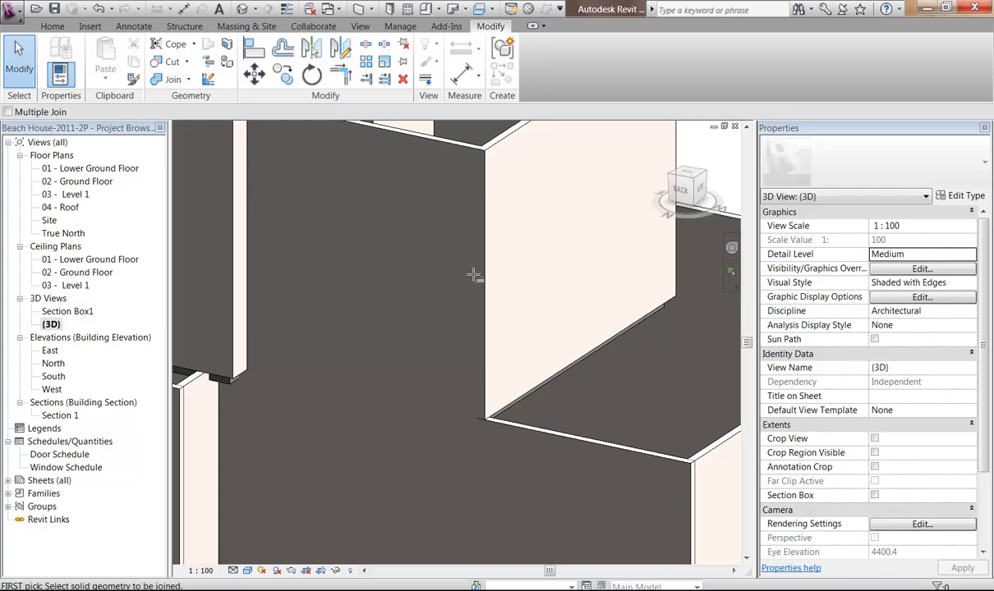
middle_click_drag(521, 187, 433, 211)
left_click(425, 415)
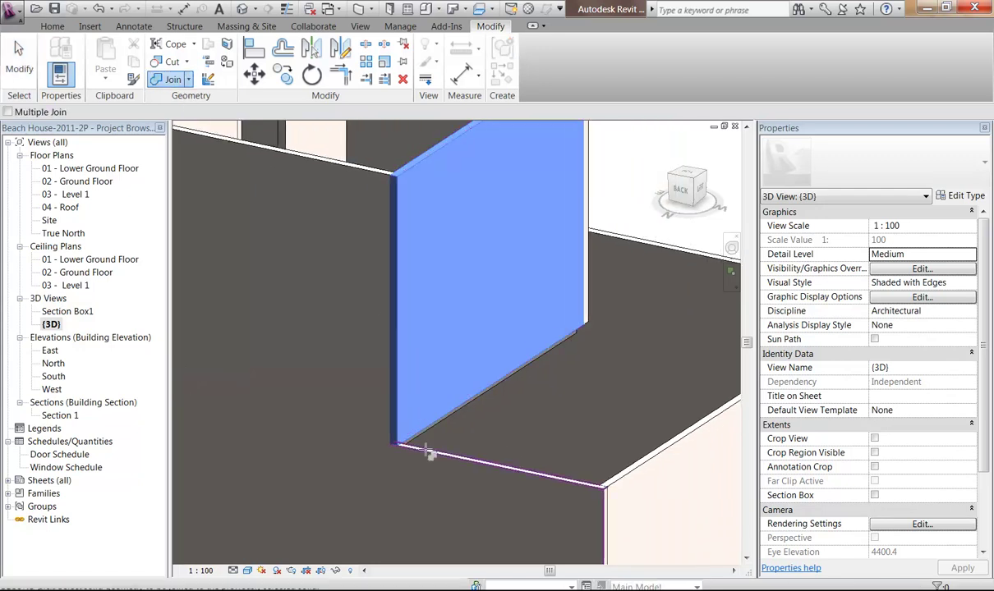
left_click(394, 434)
scroll(383, 466, "down", 3)
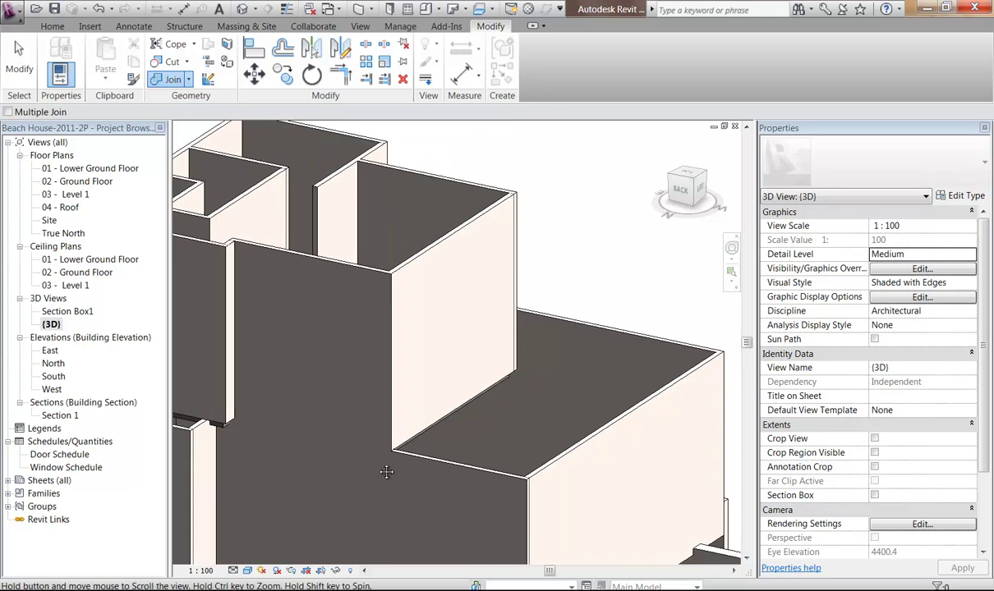
scroll(429, 419, "up", 2)
key("Escape")
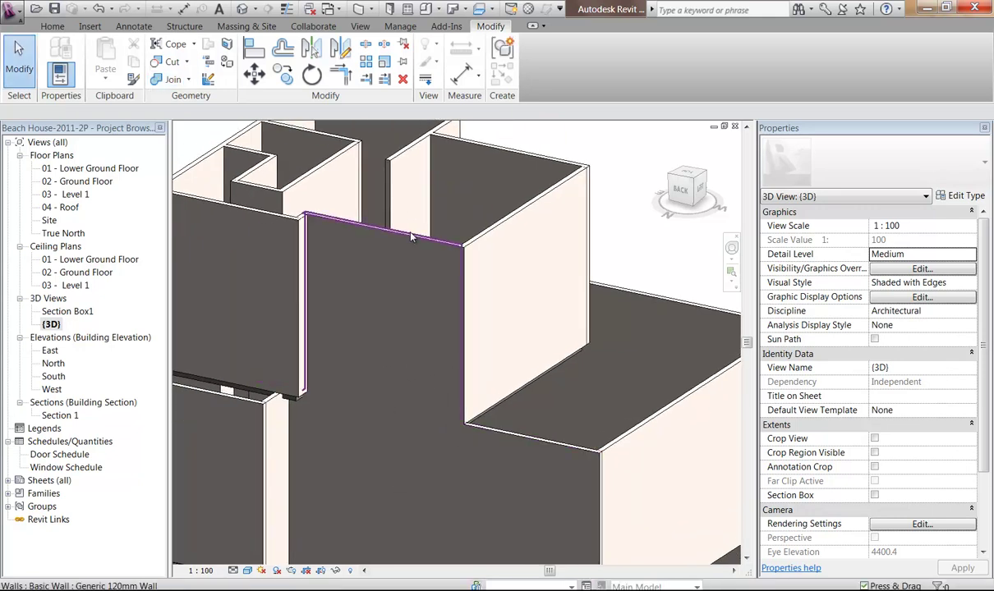
left_click(399, 251)
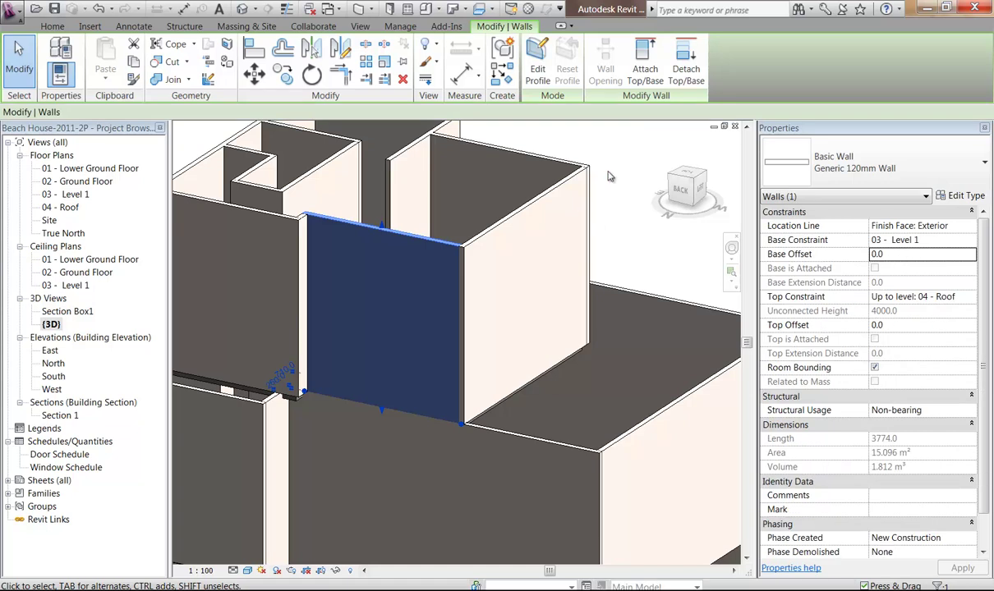
left_click(608, 176)
left_click(526, 215)
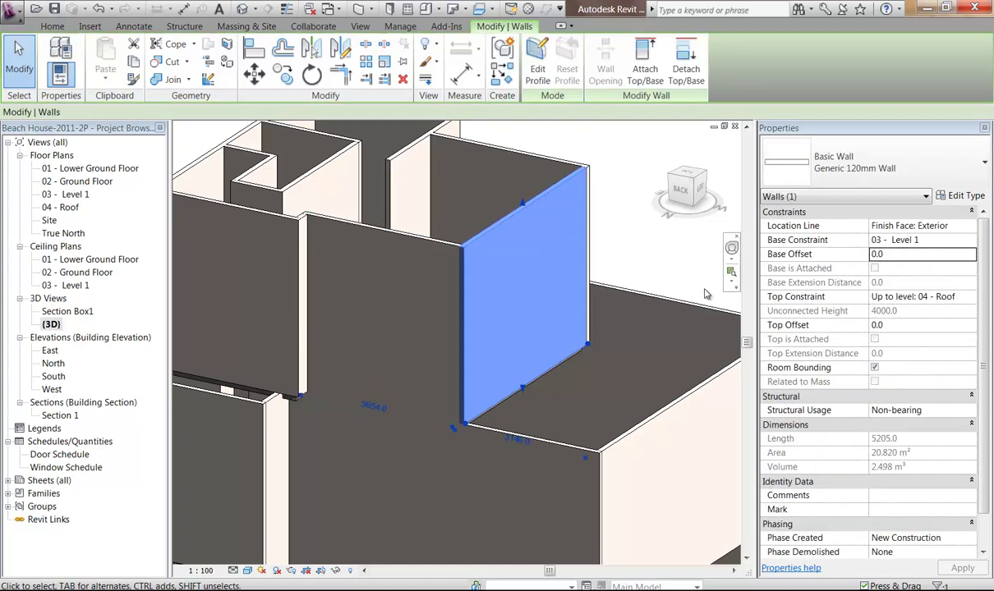
left_click(895, 255)
key("Escape")
key("Escape")
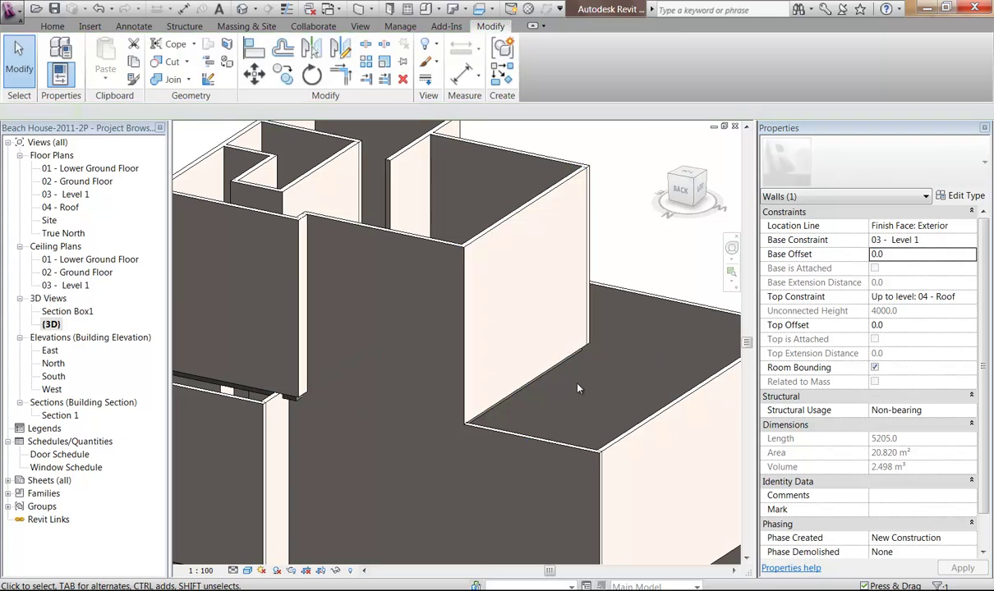
left_click(533, 392)
key("Escape")
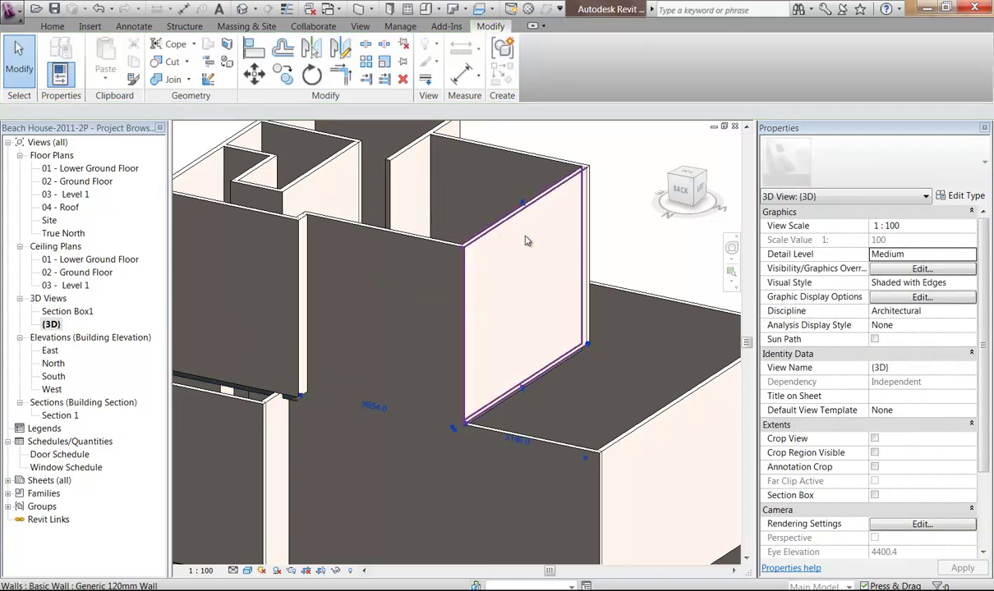
Set the base offset of the Level 1 side wall and the adjoining front-facing wall to -150.
left_click(495, 233)
left_click(895, 255)
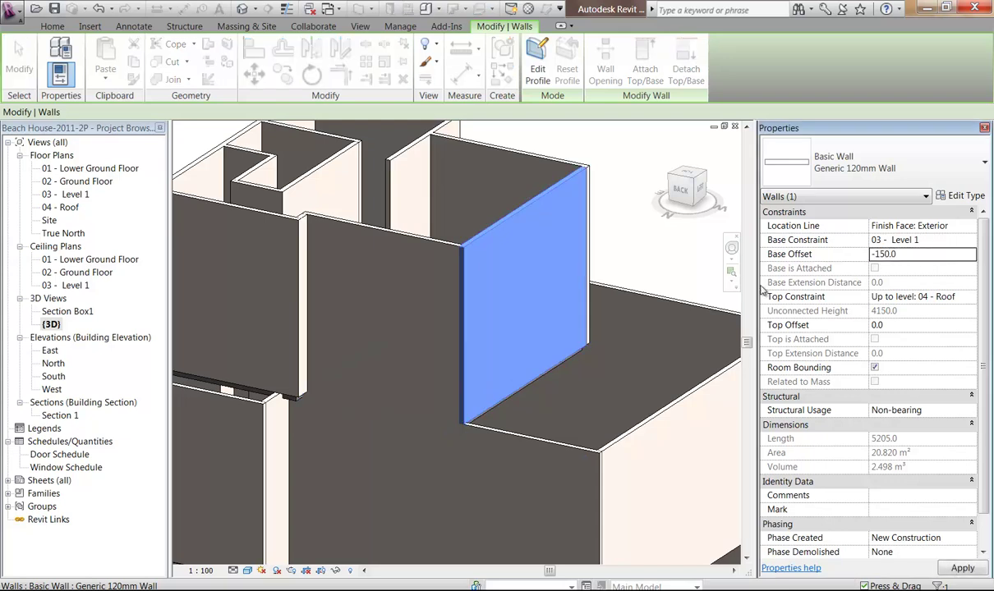
middle_click_drag(624, 363, 427, 389, "shift")
scroll(427, 390, "up", 2)
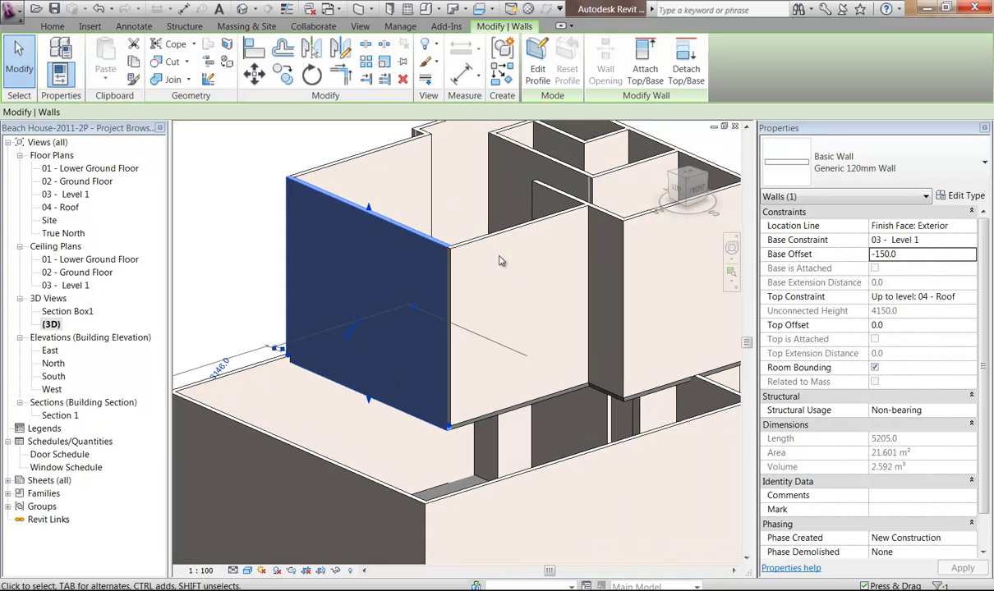
left_click(497, 317)
middle_click_drag(462, 348, 485, 348, "shift")
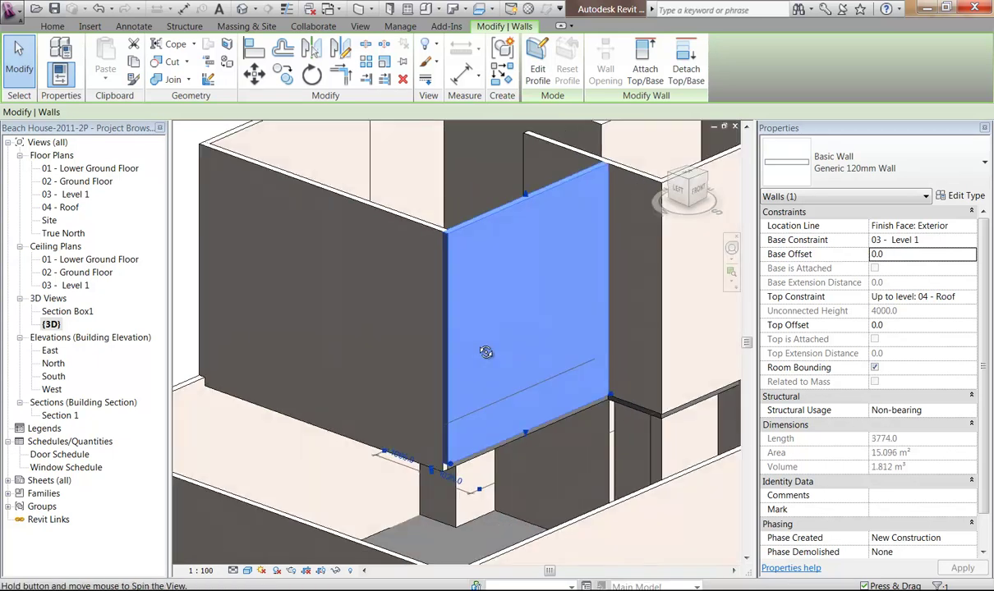
left_click(901, 257)
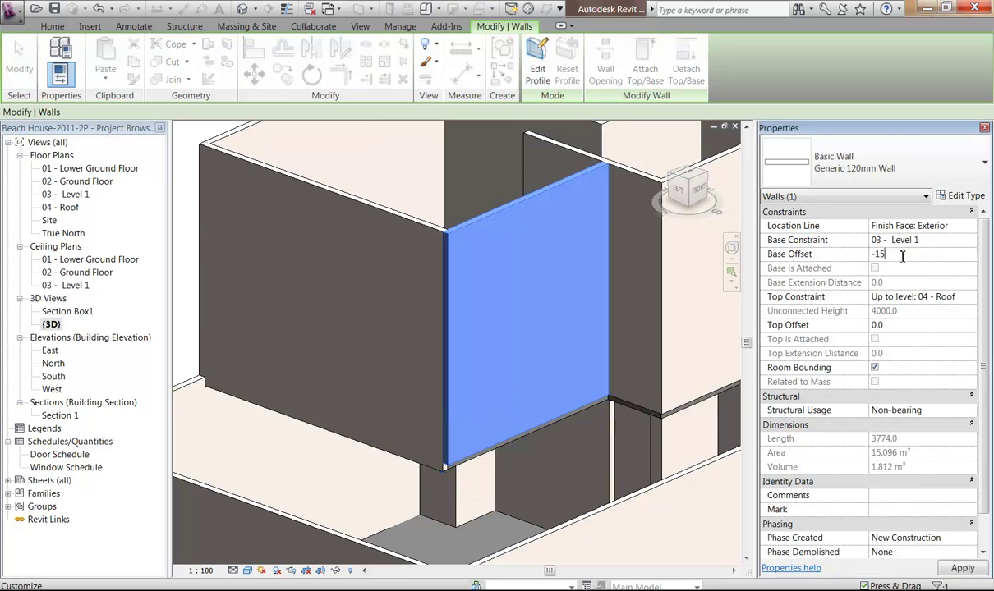
Set the base offset of the short Level 1 return wall and the projecting front wall next to it to -150.
middle_click_drag(506, 381, 411, 395)
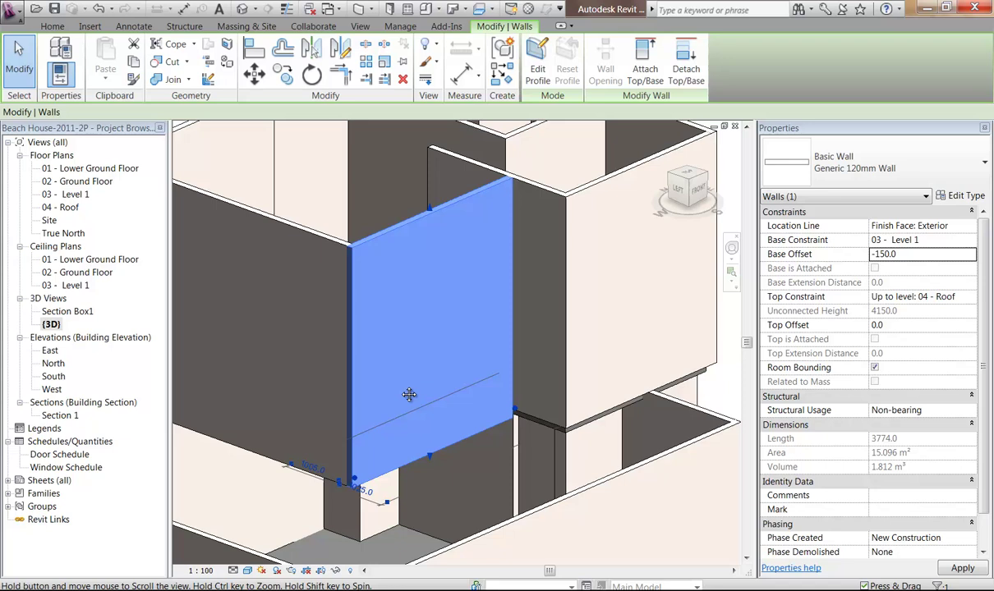
left_click(541, 194)
middle_click_drag(541, 194, 341, 366, "shift")
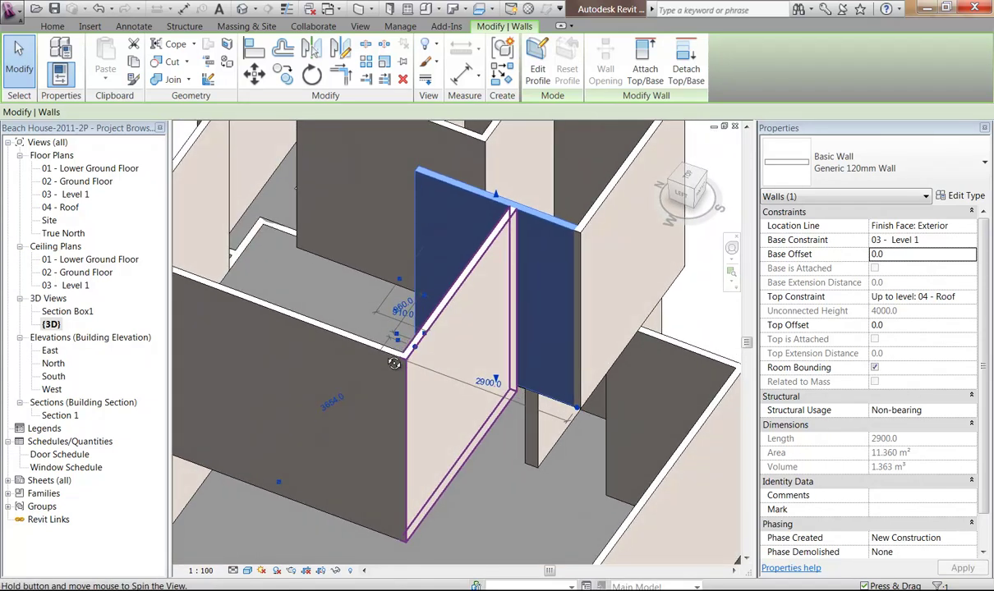
left_click(894, 256)
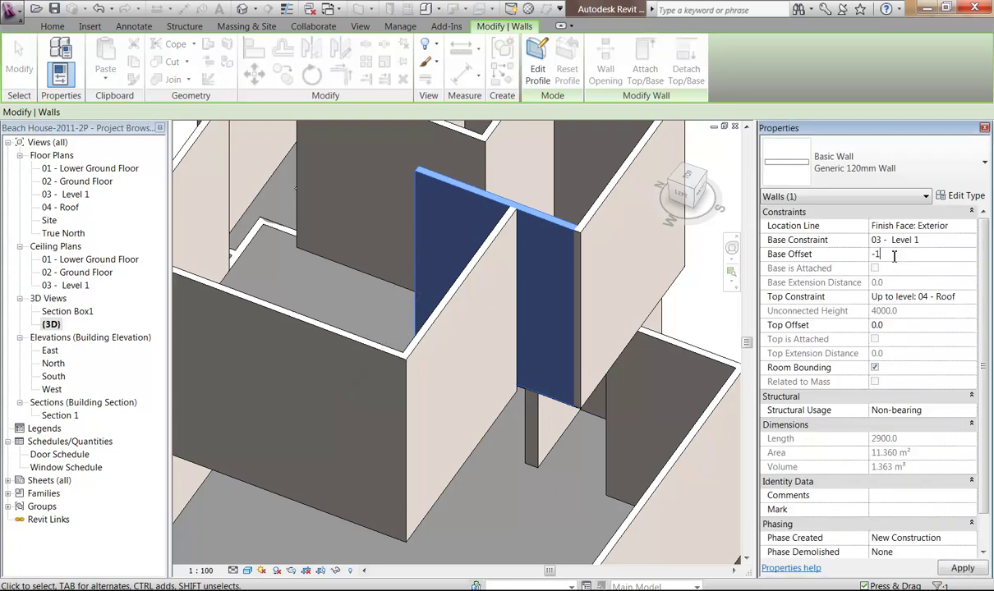
type("-150")
middle_click_drag(526, 410, 583, 264, "shift")
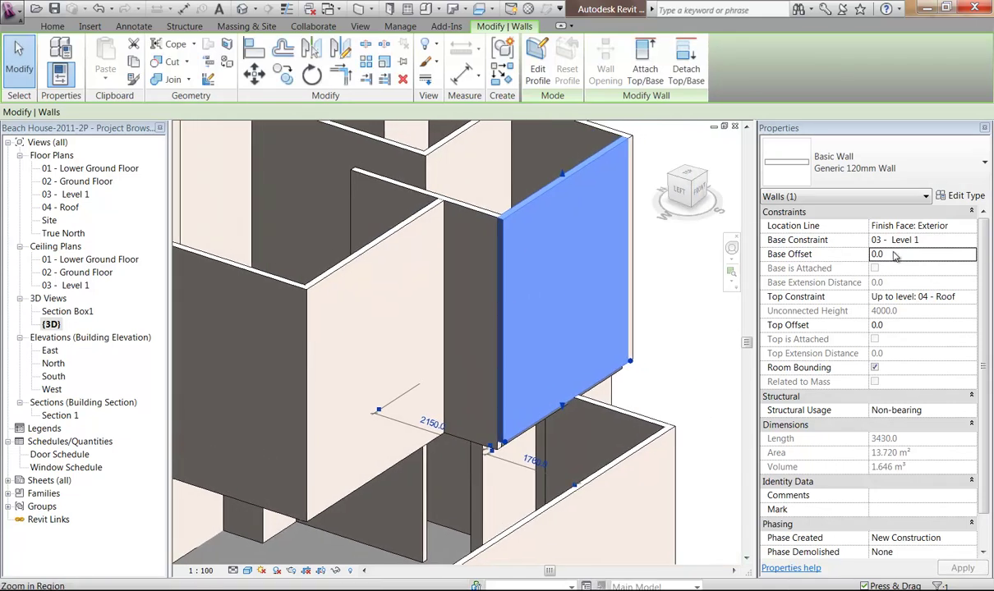
left_click(897, 254)
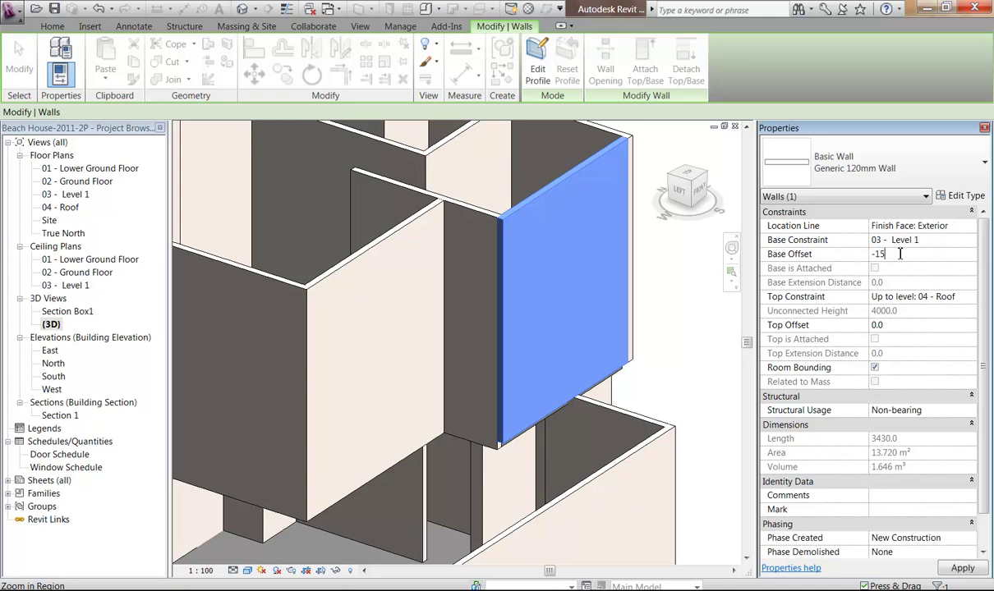
Set the base offset of the long right-side Level 1 wall and the adjoining projecting back wall to -150.
middle_click_drag(519, 319, 294, 345, "shift")
middle_click_drag(646, 217, 528, 214)
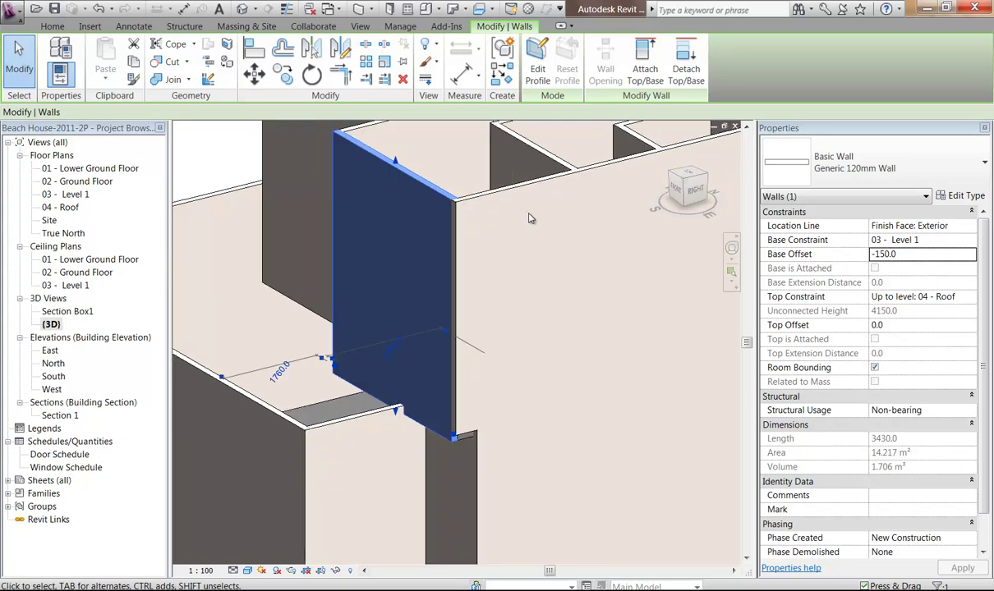
left_click(568, 265)
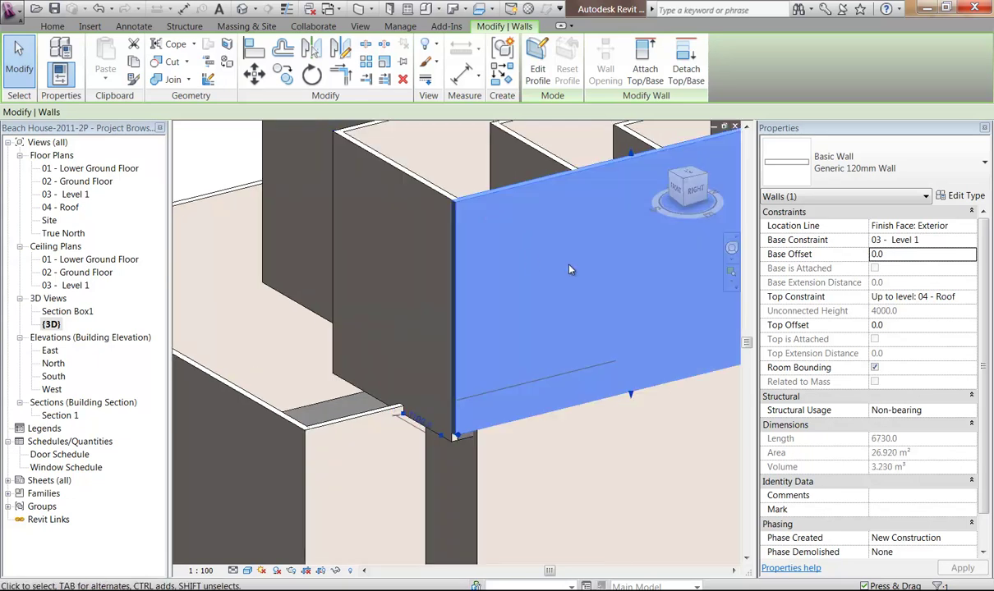
left_click(900, 257)
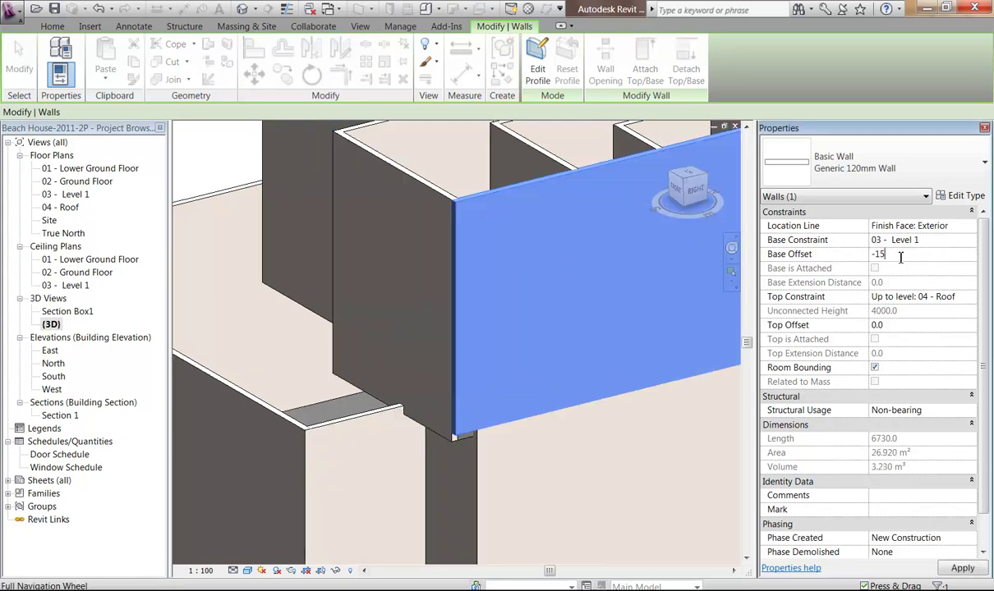
middle_click_drag(496, 407, 131, 400, "shift")
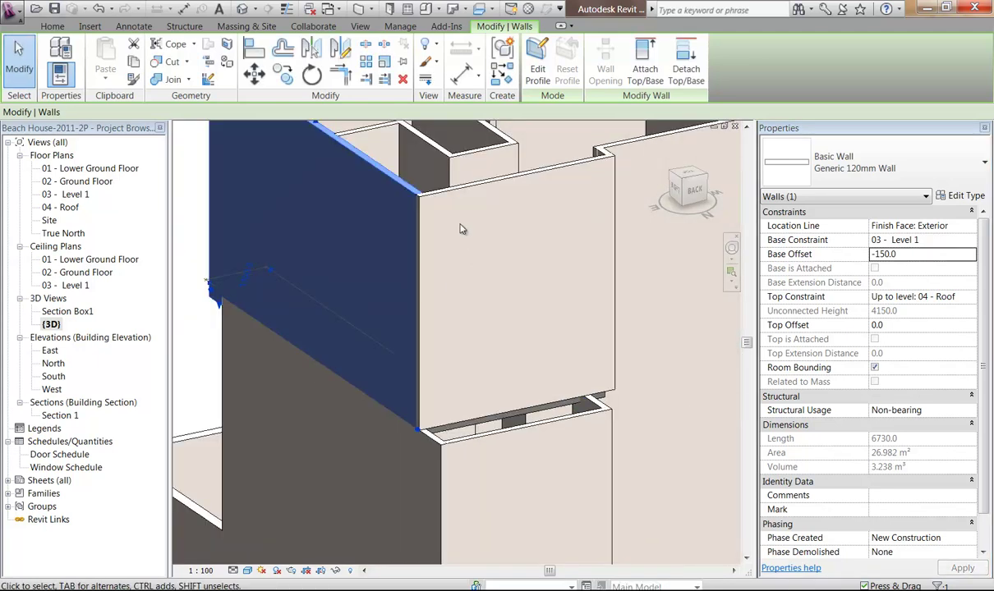
left_click(475, 195)
left_click(475, 194)
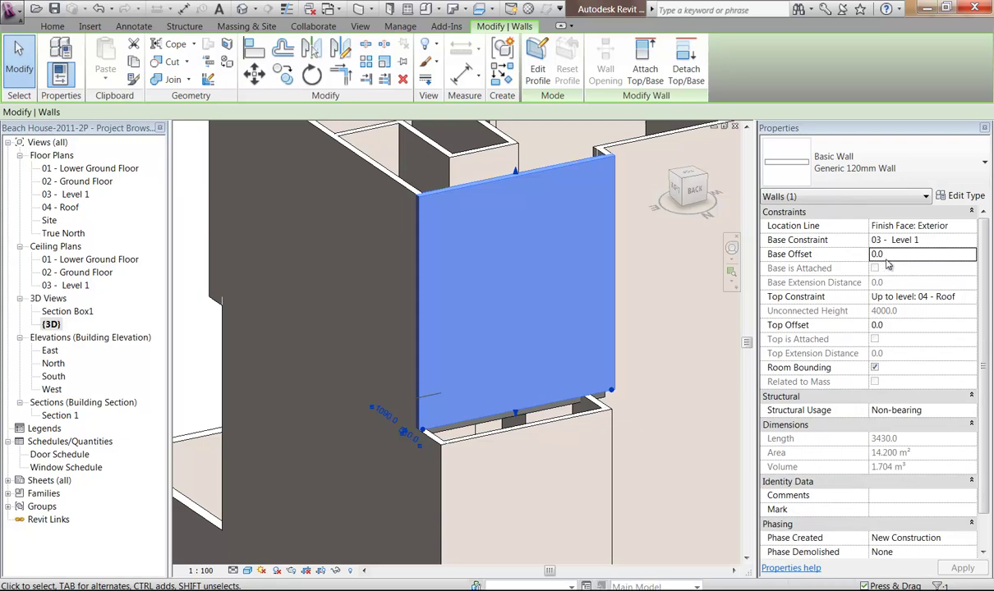
left_click(900, 255)
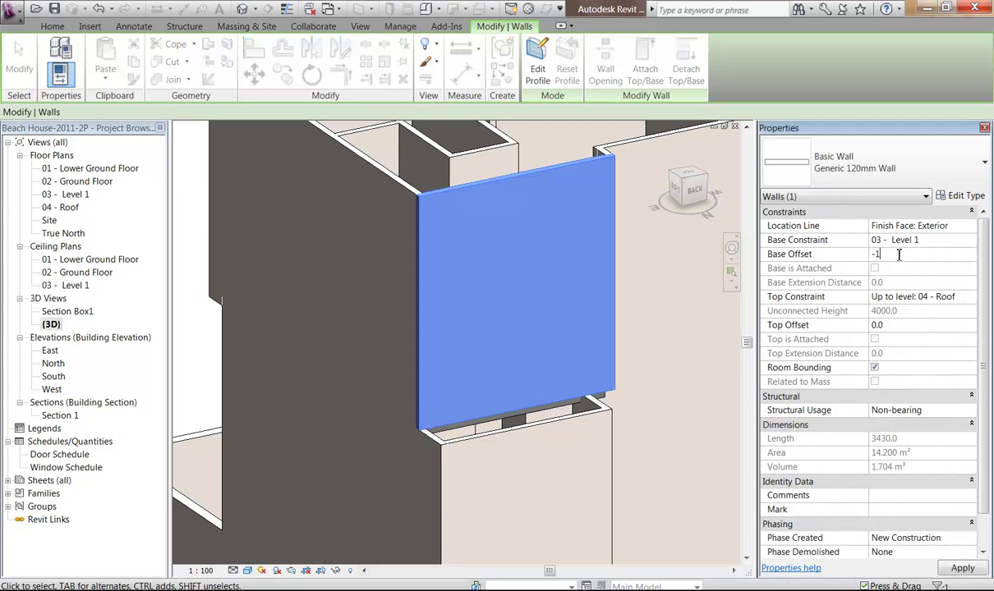
Set the base offset of the short Level 1 return wall between the two stepped back walls to -150.
middle_click_drag(519, 340, 326, 351, "shift")
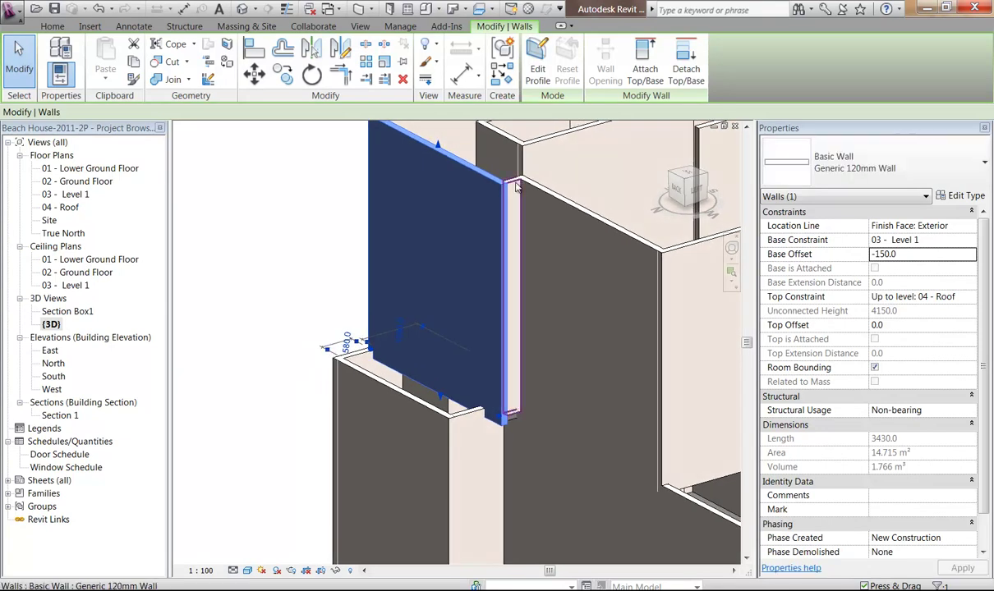
left_click(513, 302)
middle_click_drag(493, 304, 350, 315)
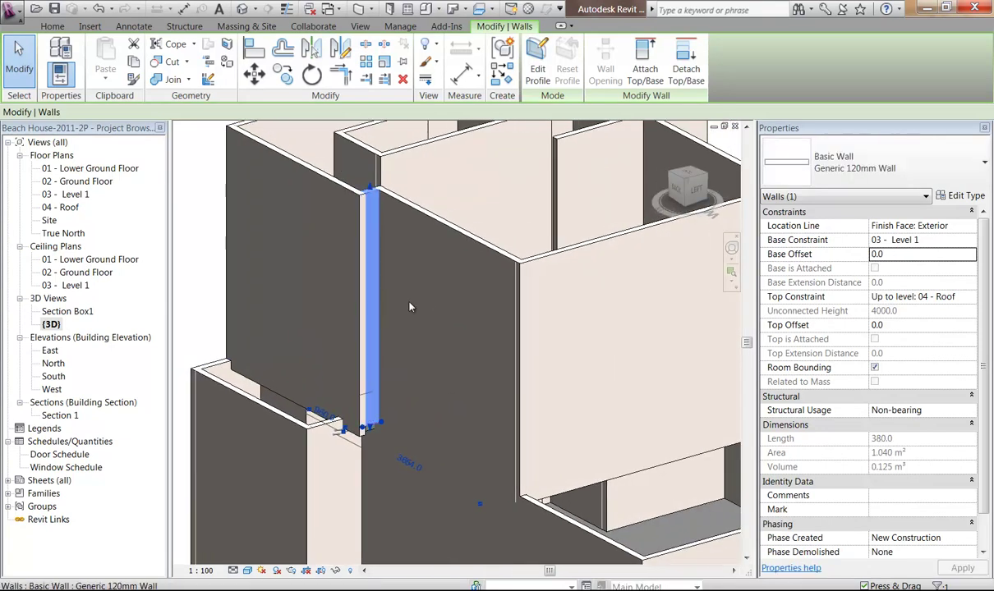
left_click(898, 254)
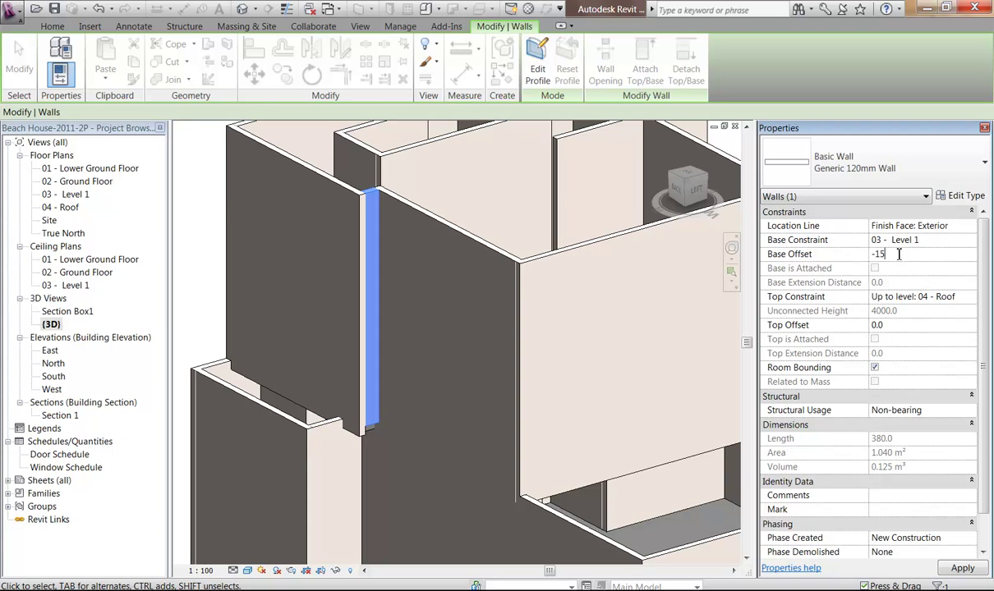
middle_click_drag(578, 316, 495, 298)
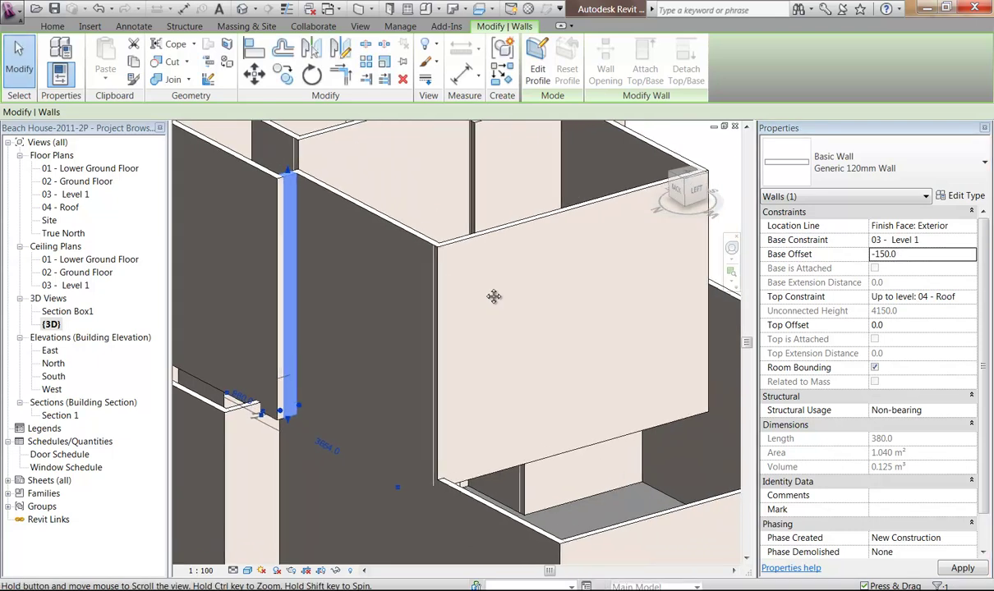
Check the remaining Level 1 side wall and examine the whole beach house model from the front-left corner.
left_click(548, 325)
scroll(546, 323, "down", 3)
middle_click_drag(542, 323, 534, 345, "shift")
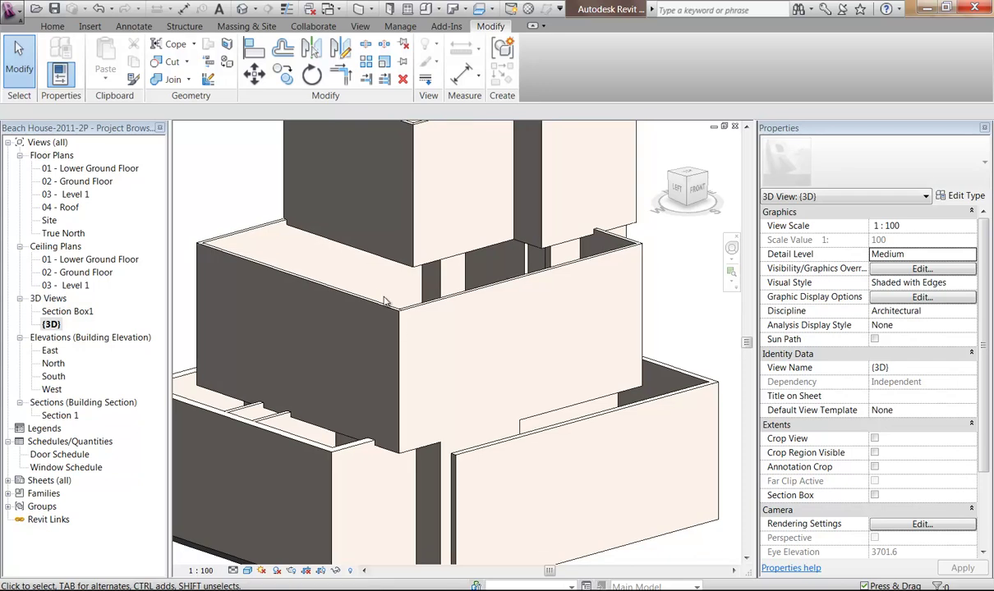
scroll(408, 314, "down", 3)
middle_click_drag(408, 314, 413, 362, "shift")
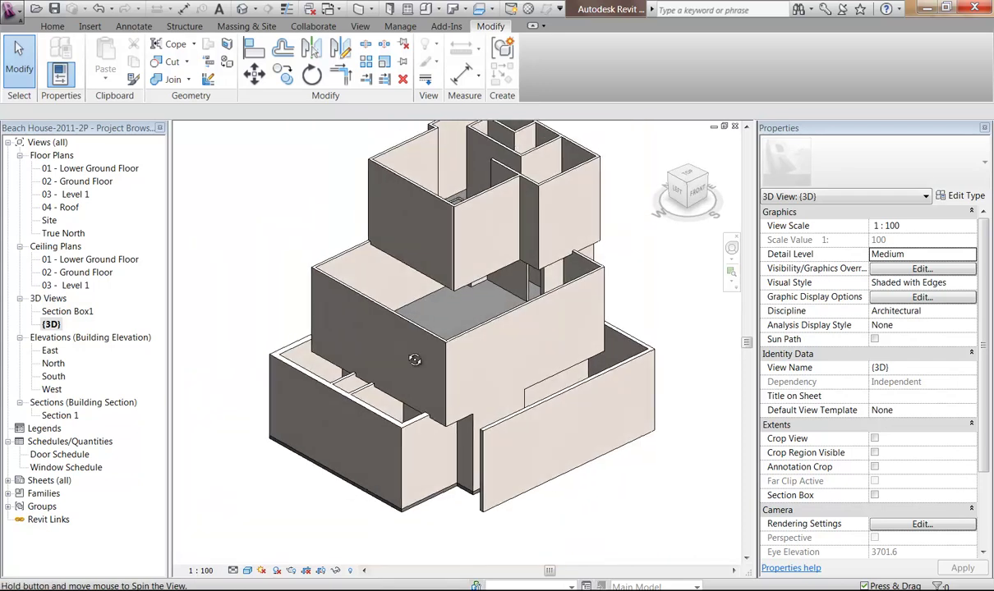
middle_click_drag(238, 235, 287, 310)
scroll(287, 310, "down", 2)
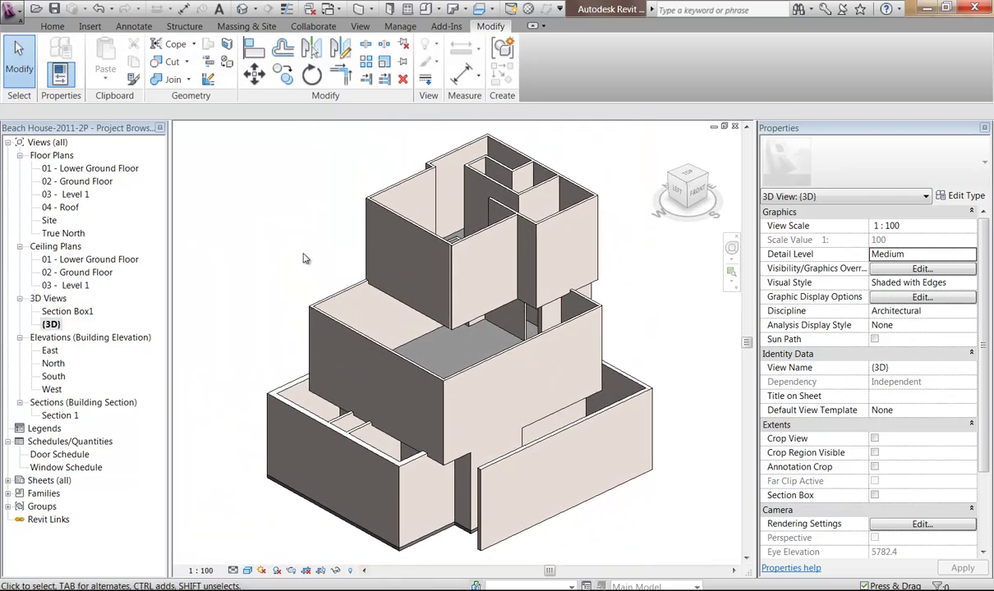
scroll(304, 261, "up", 2)
scroll(300, 263, "down", 1)
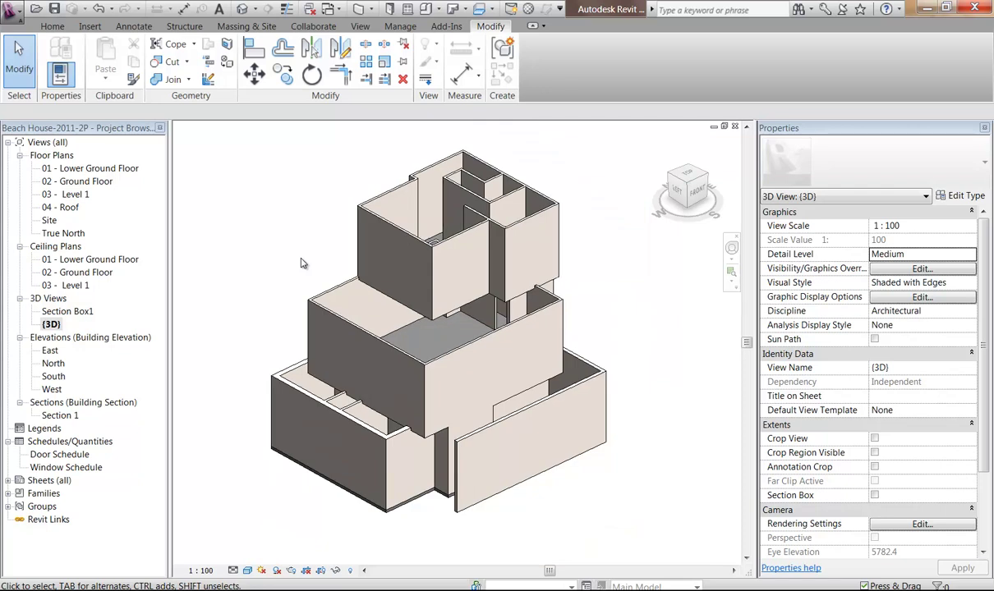